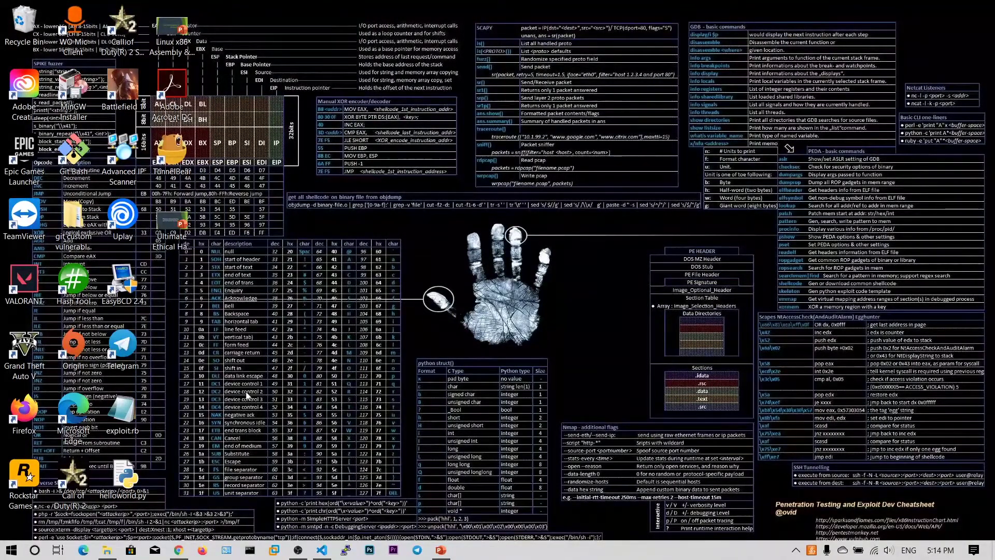
Search Google for wireshark in Chrome and open the wireshark.org Download page.
left_click(178, 549)
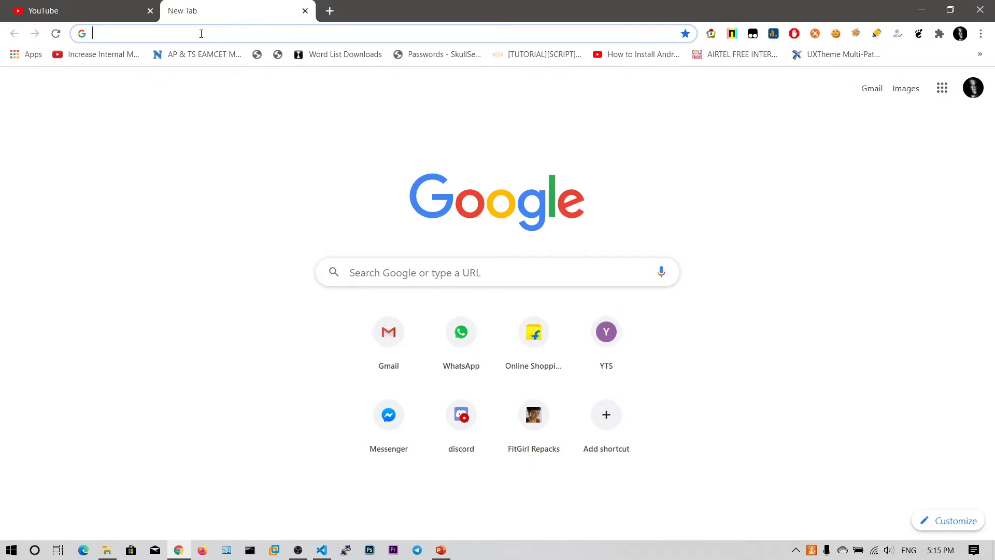
type("wireless bridge")
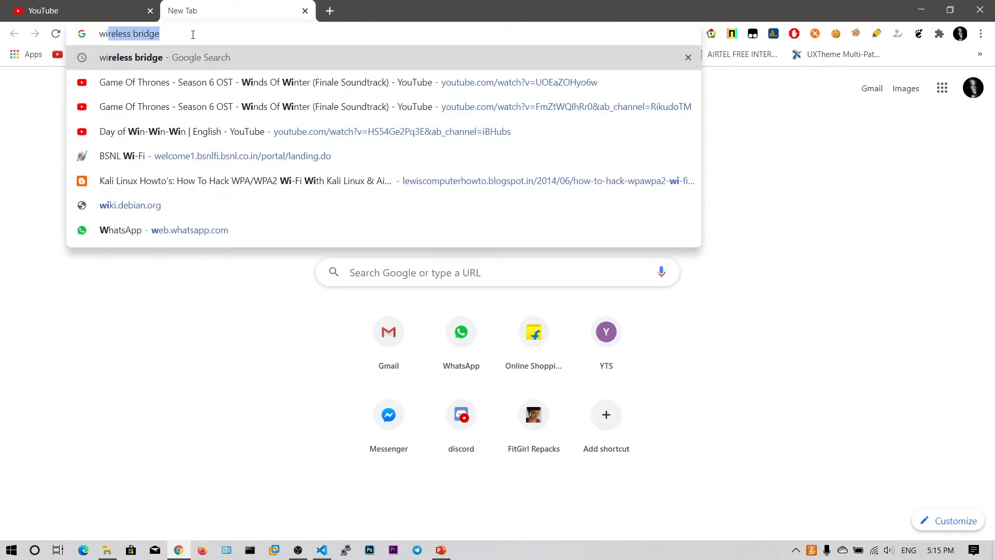
key("Down")
key("Down")
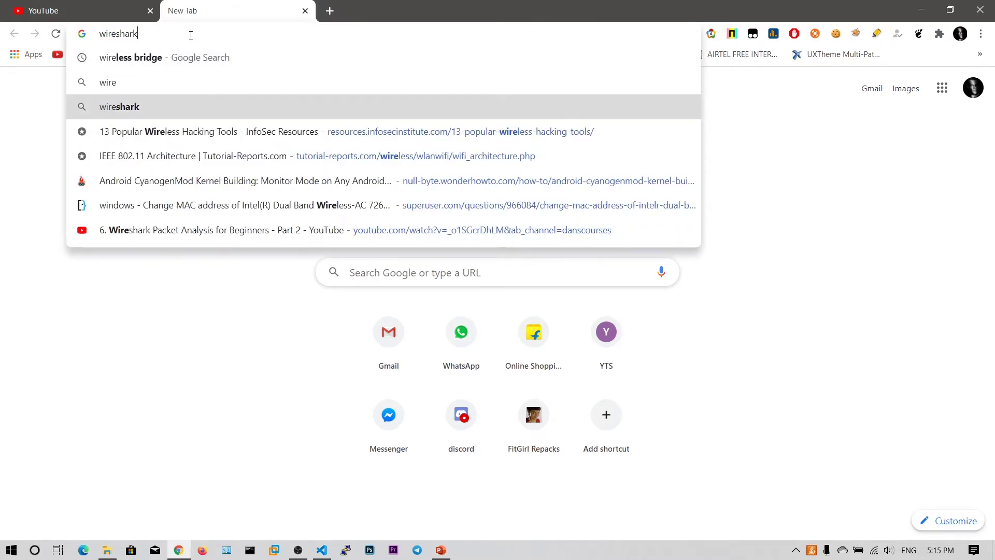
key("Return")
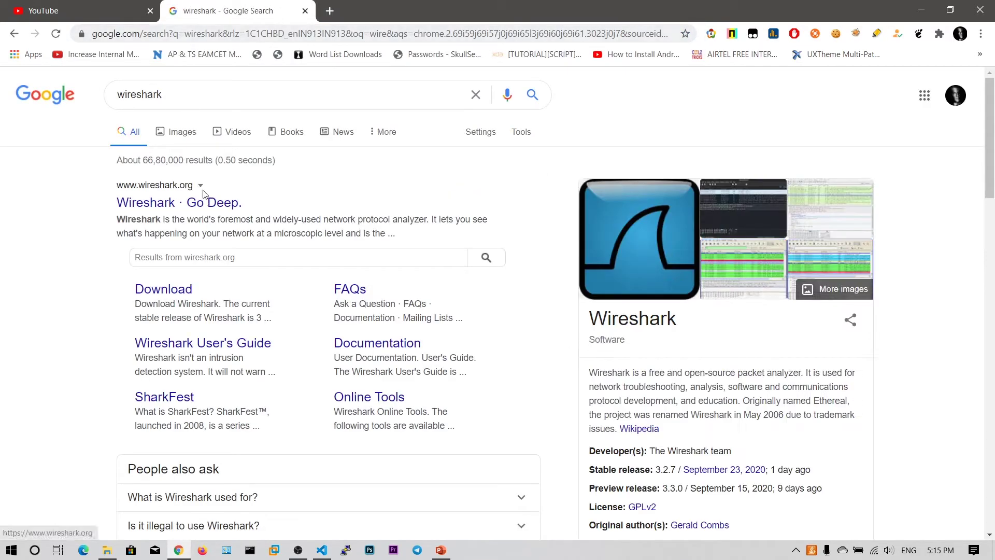
left_click(167, 190)
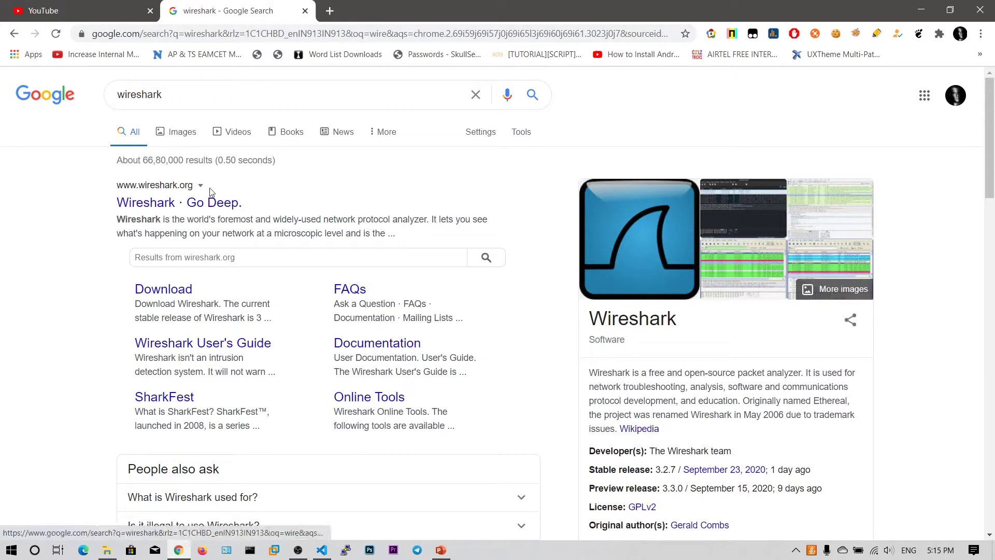
left_click(329, 10)
left_click(267, 8)
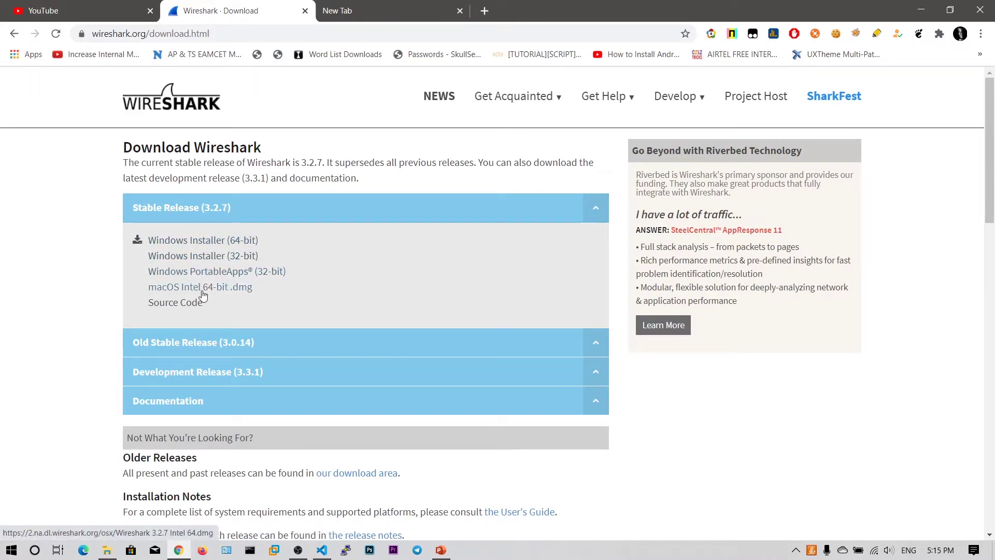
Save the Windows Installer (64-bit) to Downloads, run it and approve the UAC prompt.
left_click(218, 241)
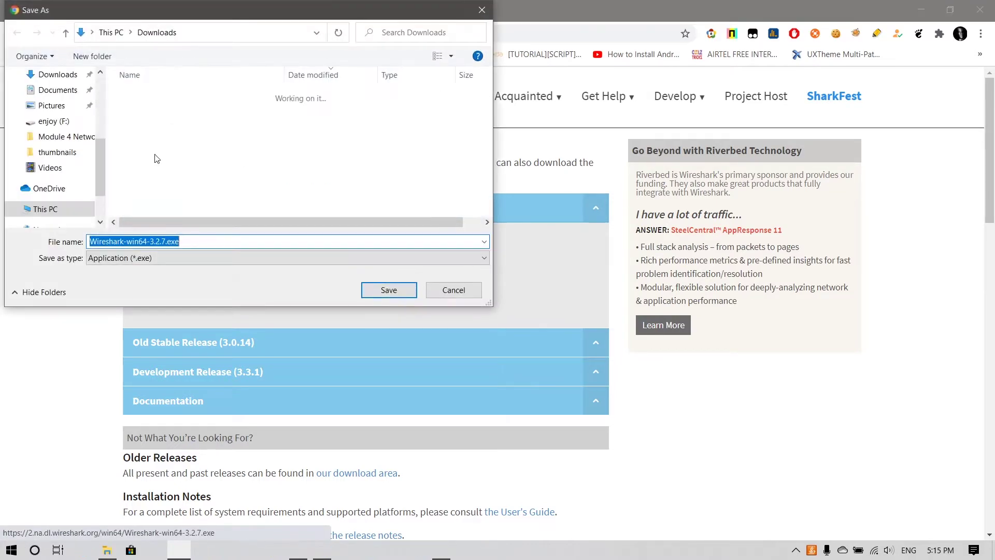
left_click(388, 291)
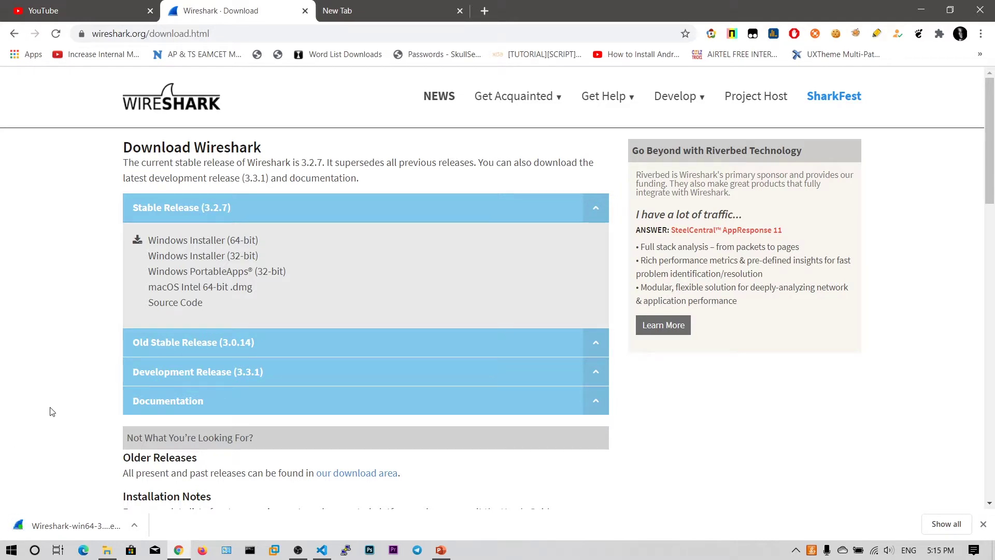
left_click(66, 523)
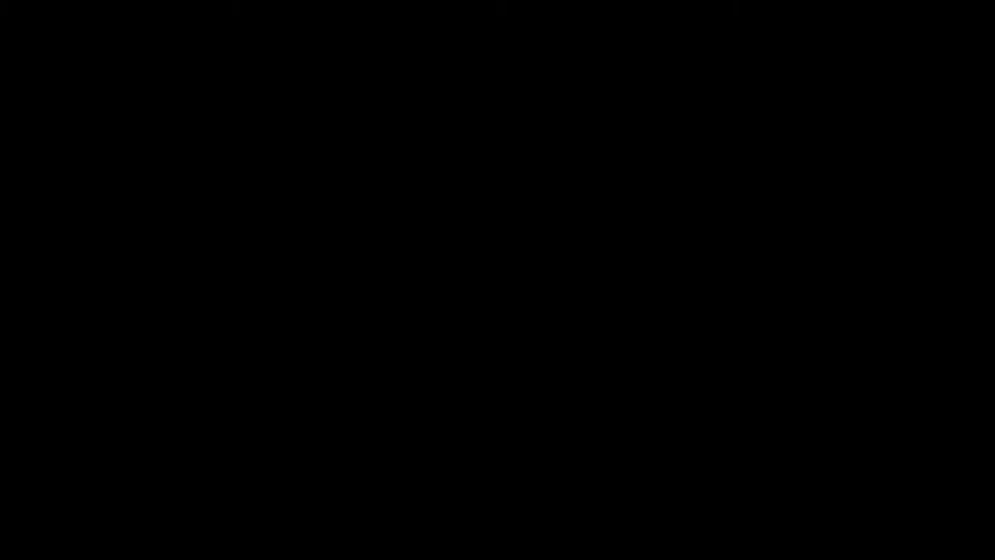
left_click(461, 364)
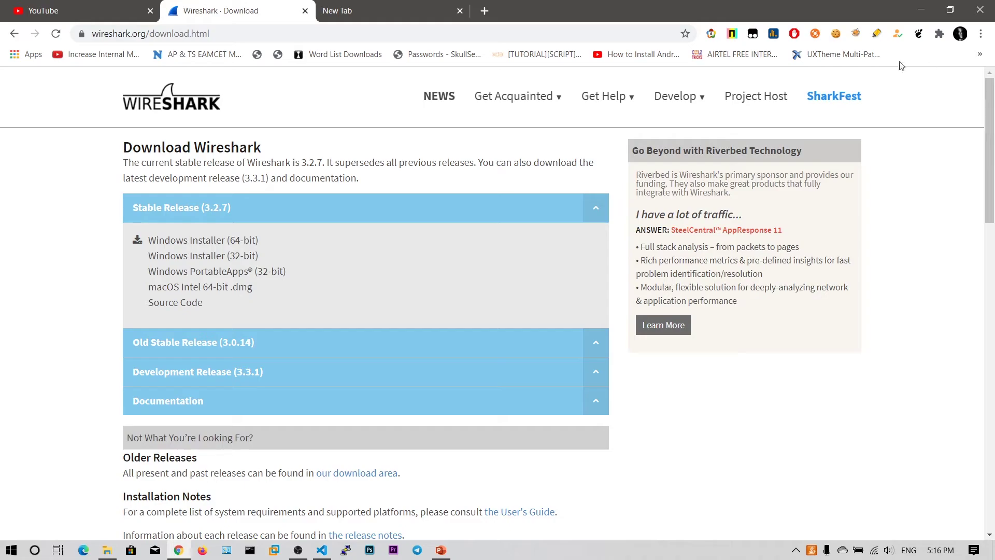
key("super+d")
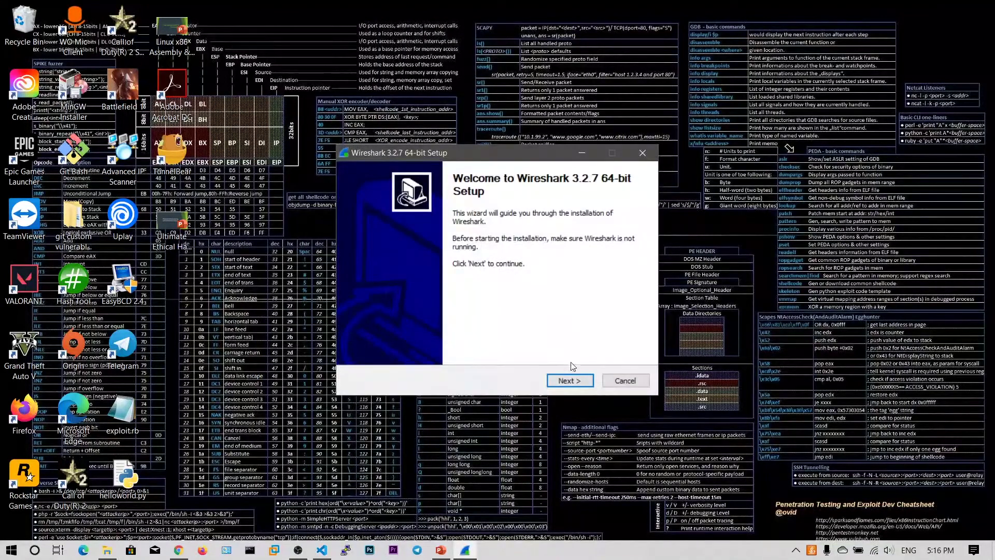
Accept the licence, add the desktop icon, keep the default folder and Npcap, skip USBPcap, and install.
left_click(570, 381)
left_click(570, 380)
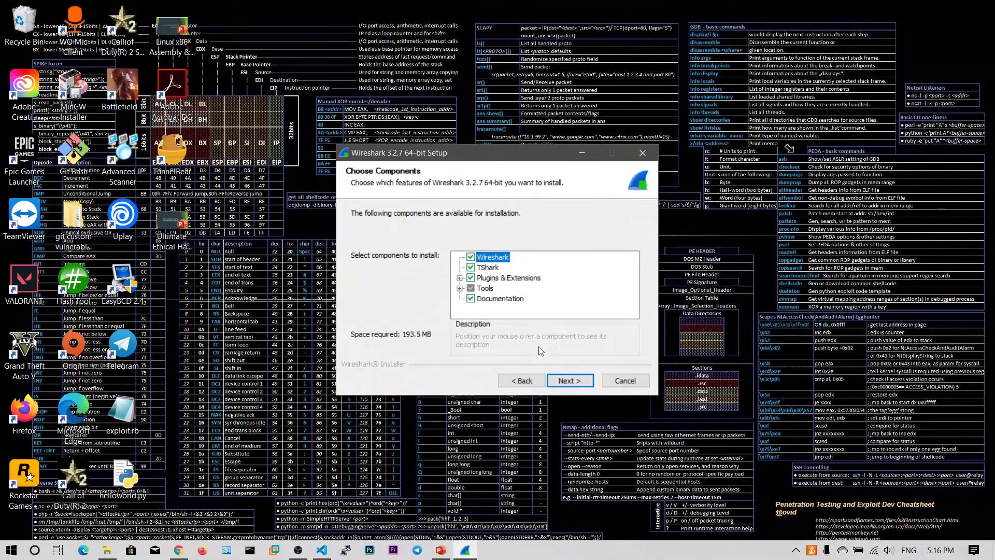
left_click(566, 380)
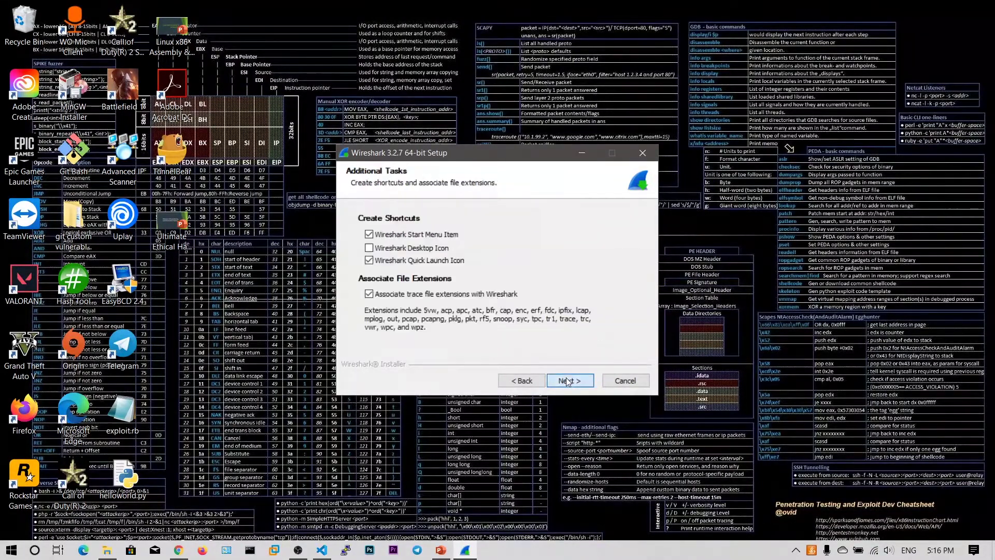
left_click(369, 249)
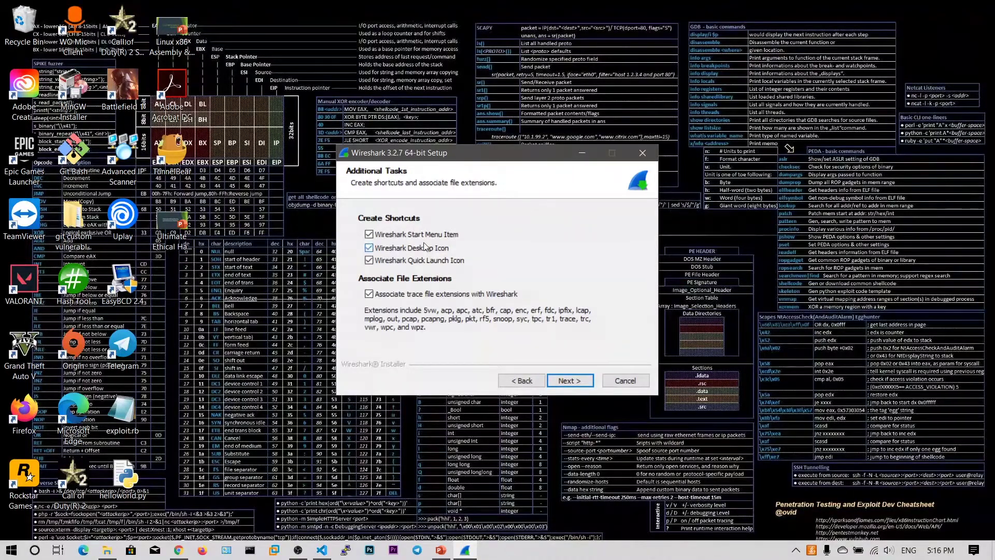
left_click(559, 377)
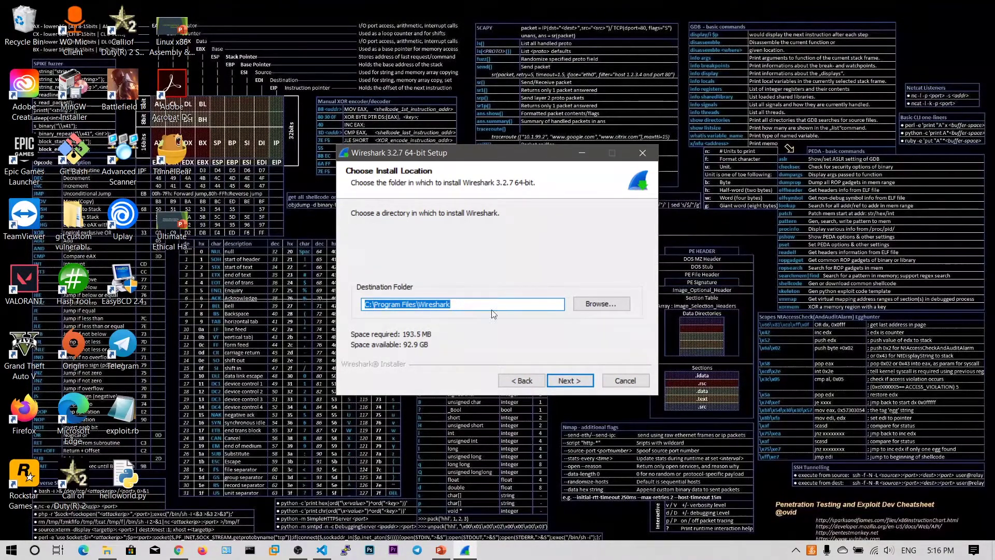
left_click(588, 381)
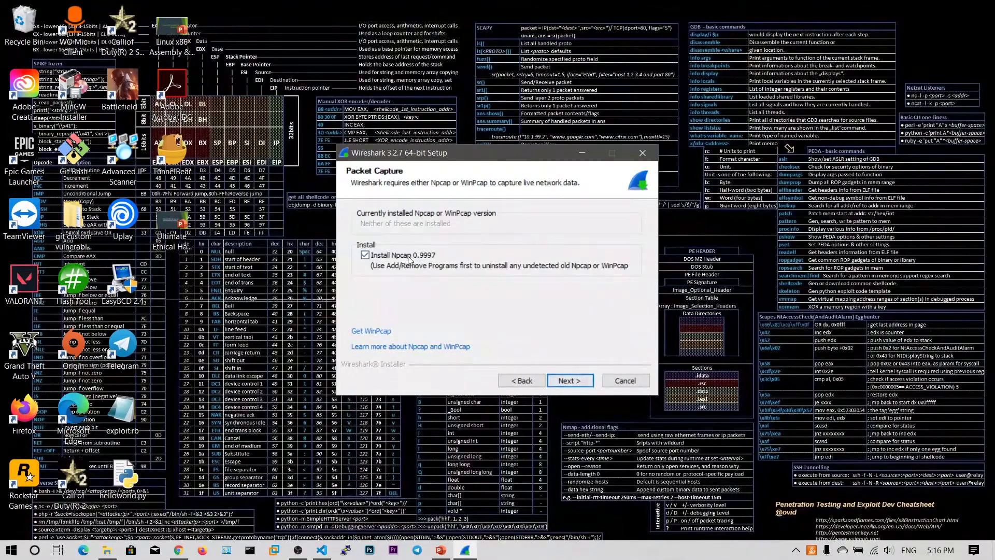
left_click(567, 381)
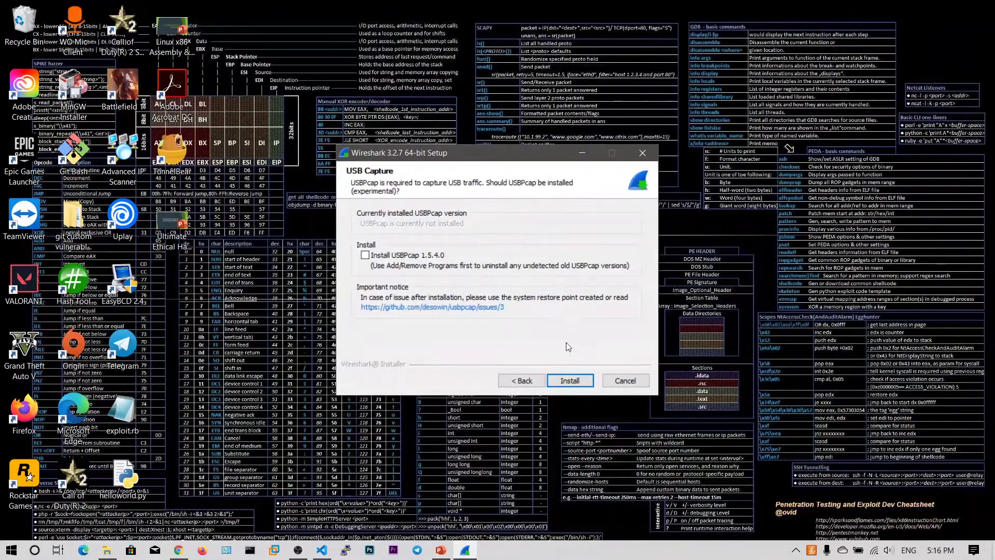
left_click(574, 380)
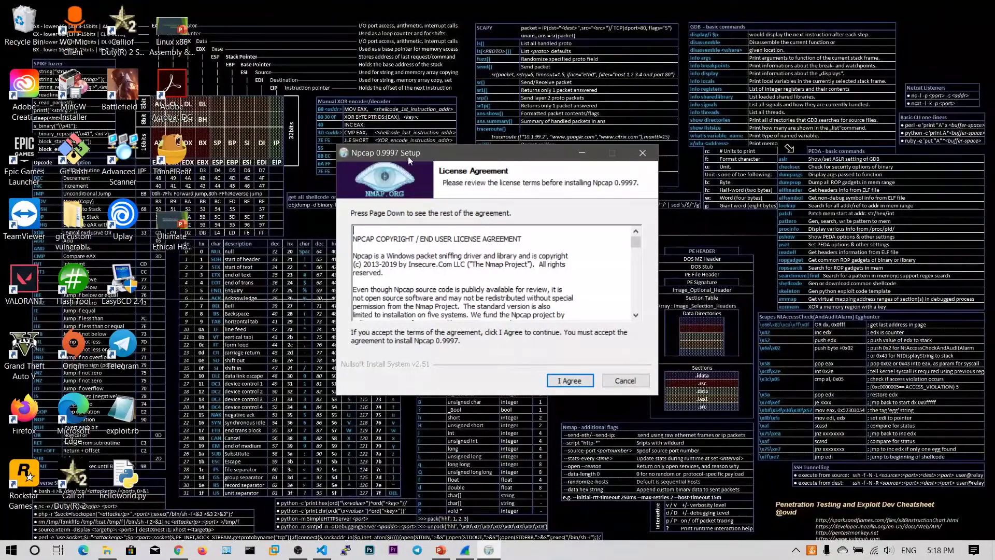
Accept the Npcap licence, install it with default options, then finish and close its wizard.
left_click(564, 382)
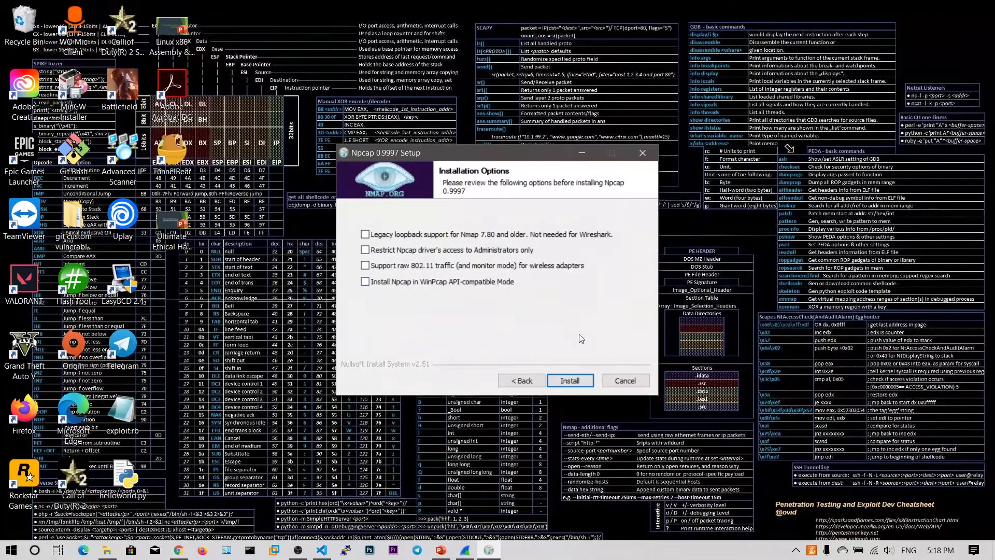
left_click(570, 379)
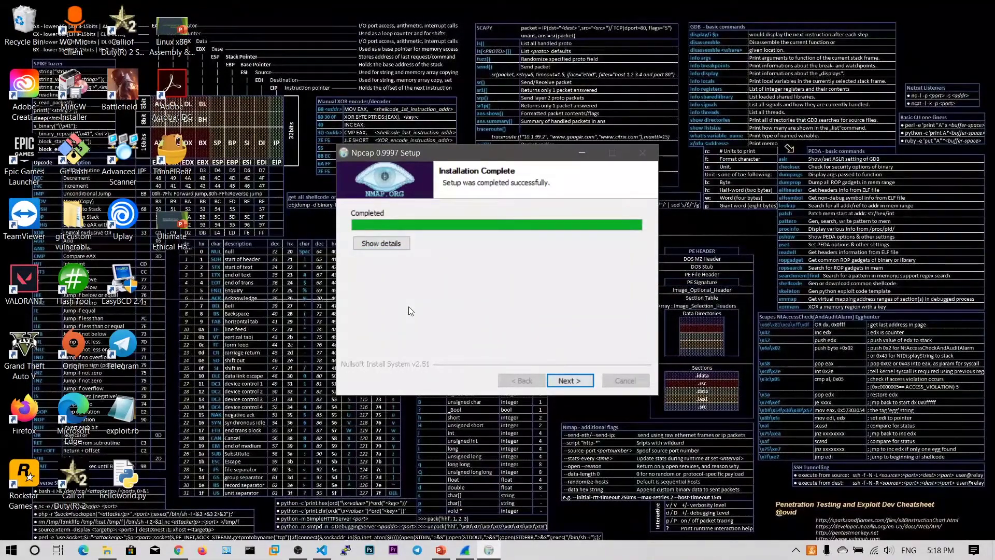
left_click(568, 379)
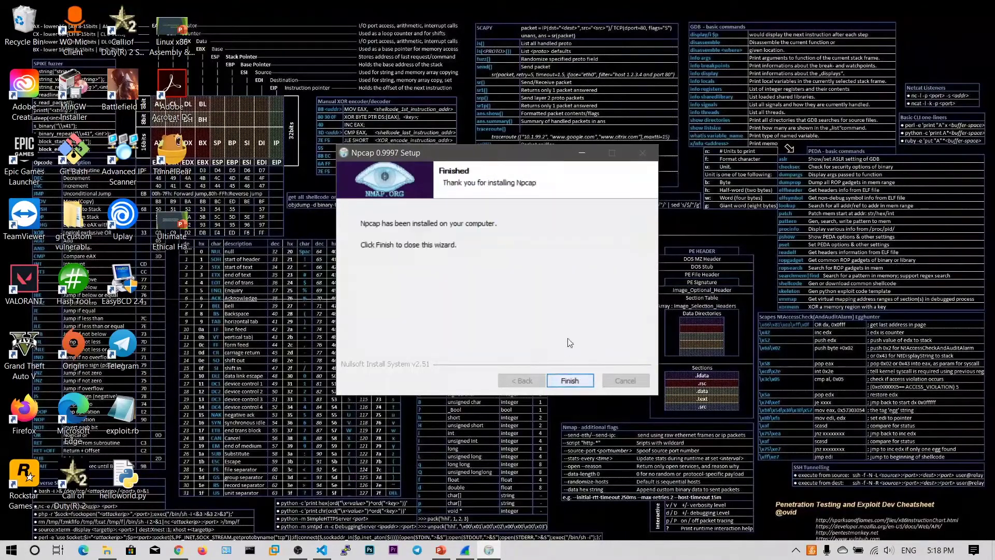
left_click(571, 380)
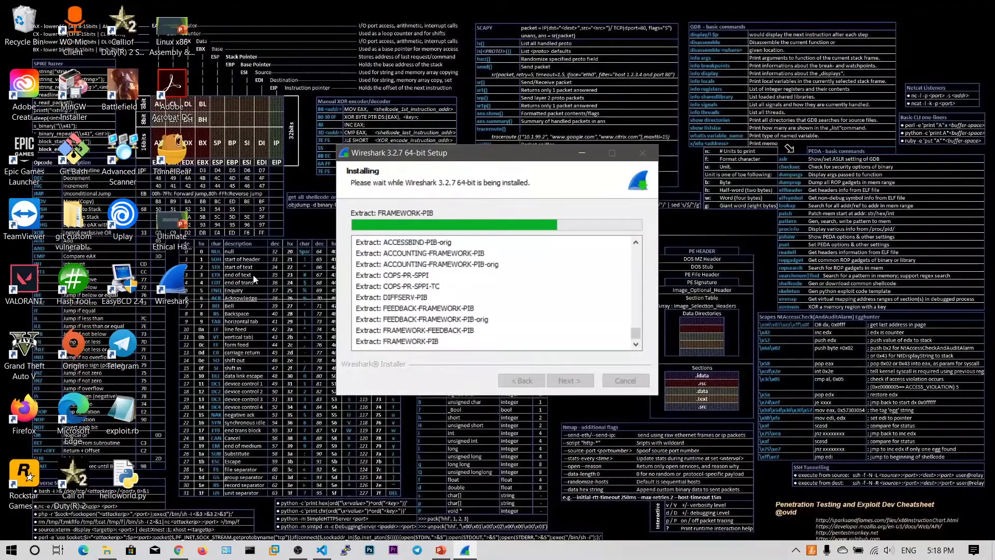
Return to the Wireshark installer and close it once version 3.2.7 reports installation complete.
left_click(427, 158)
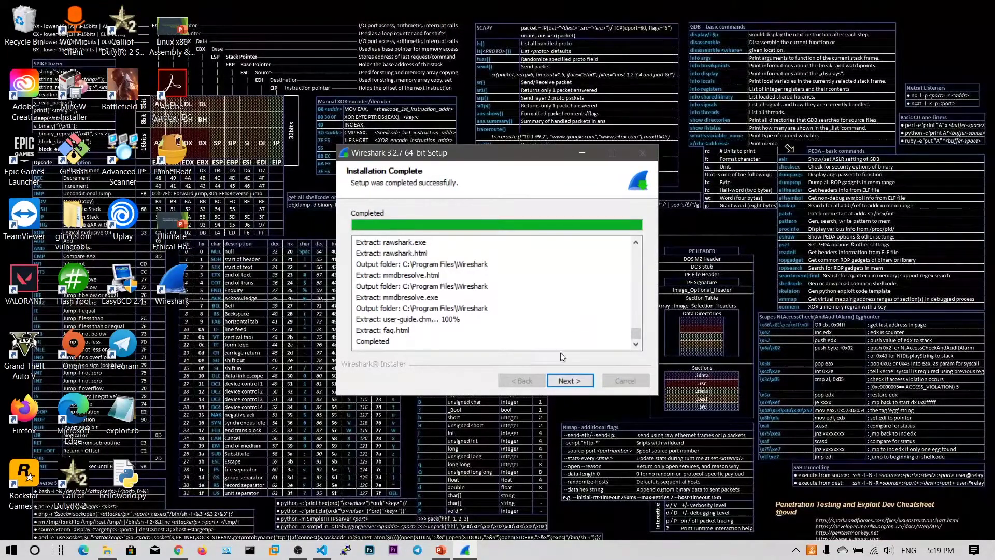
left_click(568, 380)
left_click(567, 382)
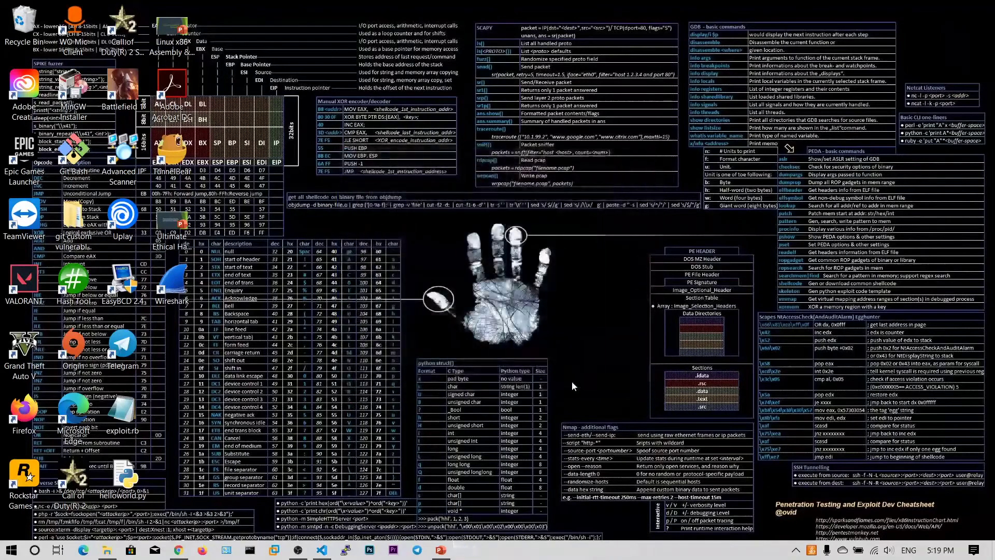
Launch Wireshark maximized and look over the Wi-Fi, VMnet1 and Local Area Connection* 2 interfaces.
double_click(184, 289)
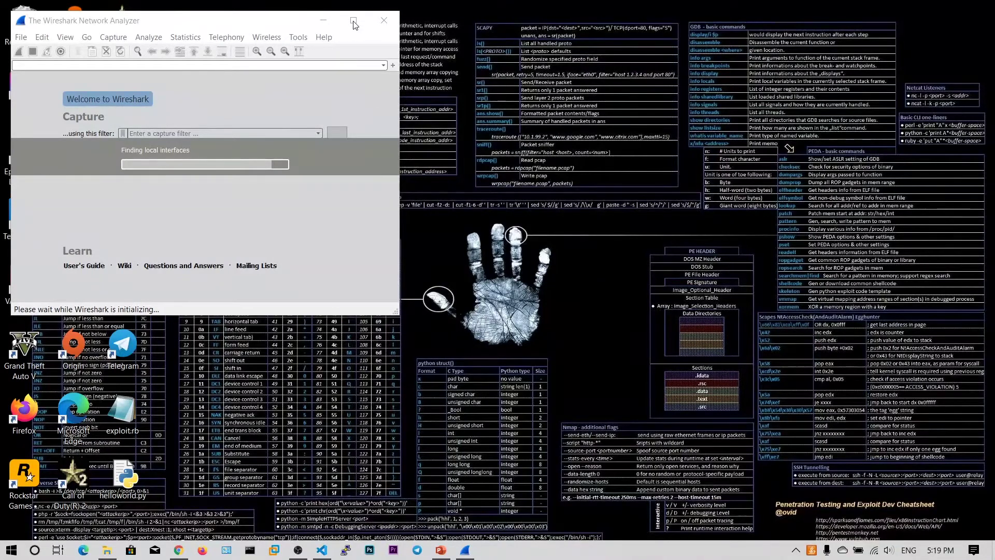
left_click_drag(202, 28, 223, 0)
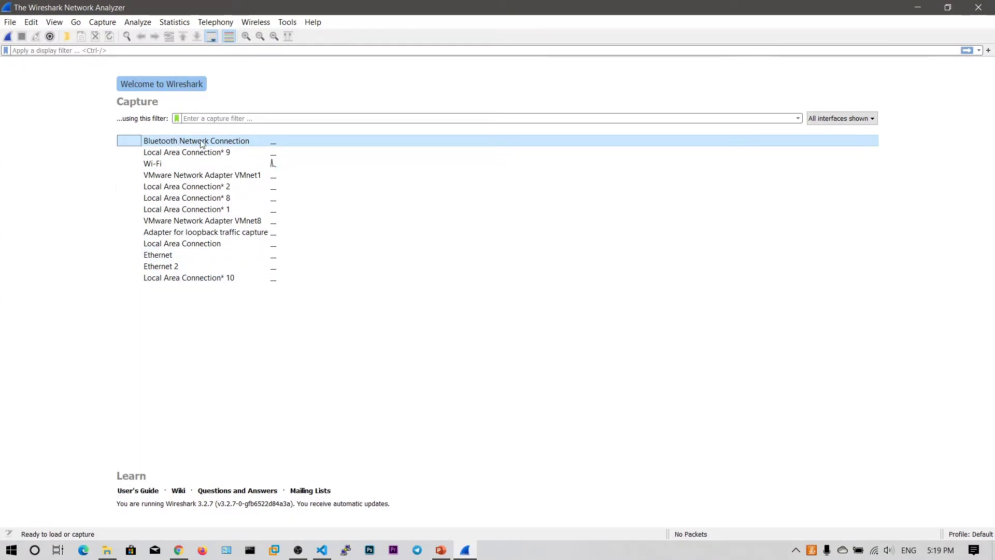
left_click(182, 165)
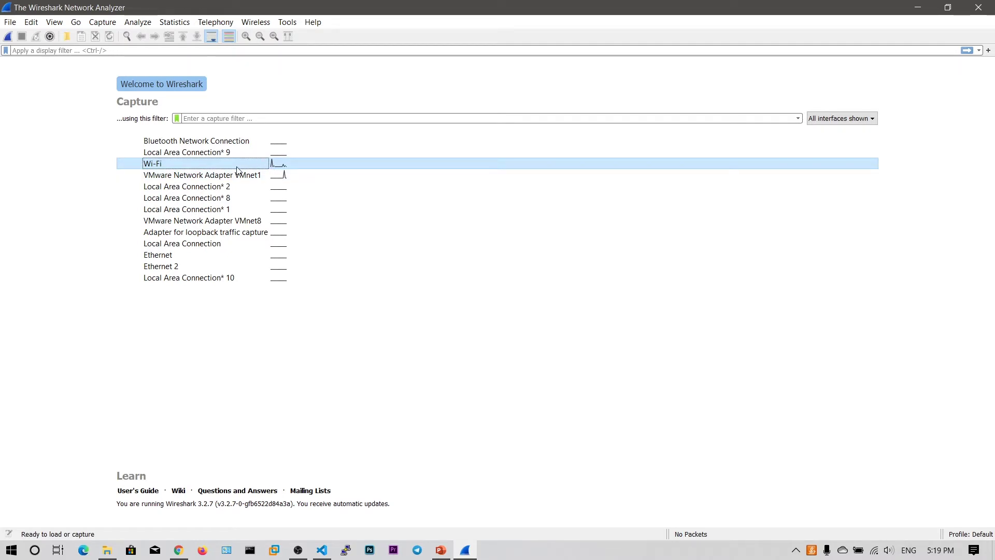
mouse_move(237, 166)
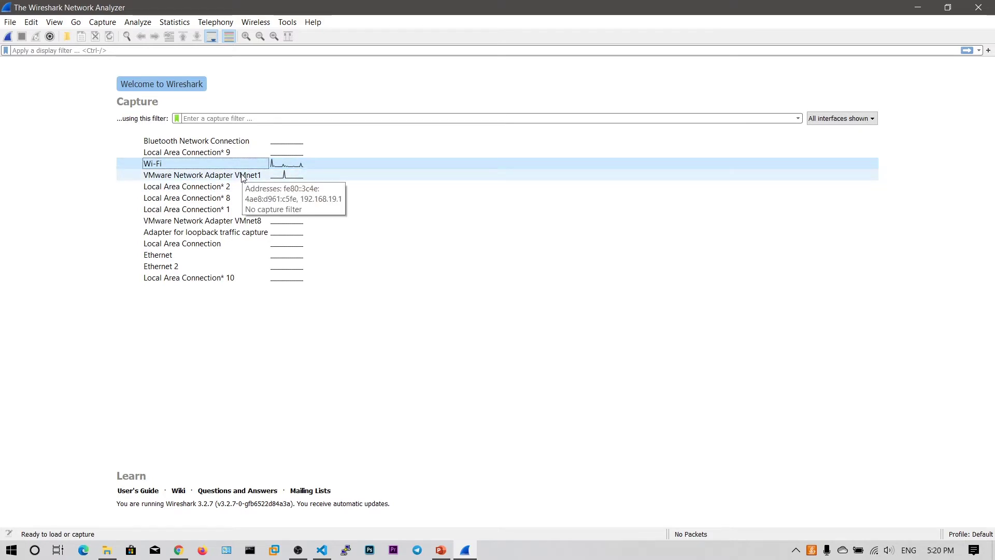
left_click(282, 177)
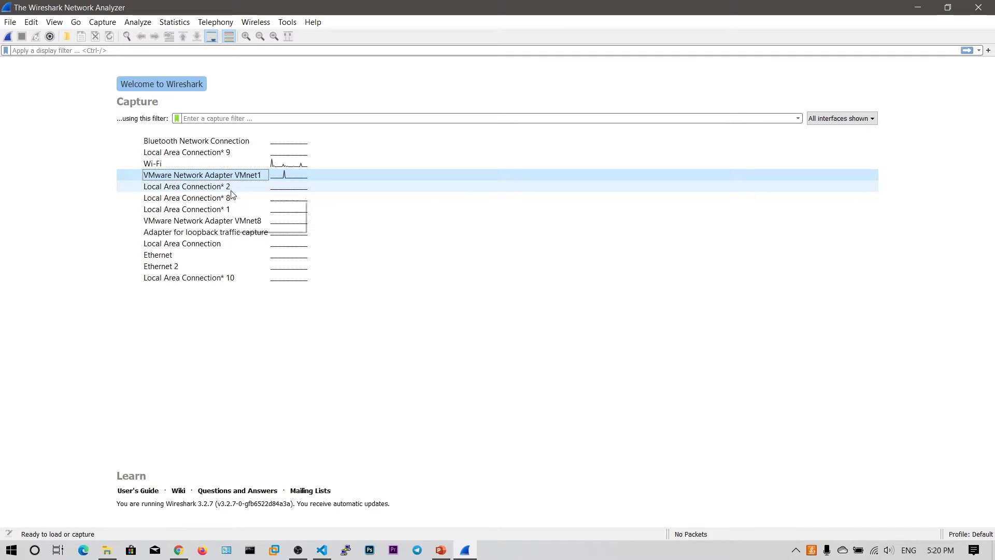
left_click(209, 187)
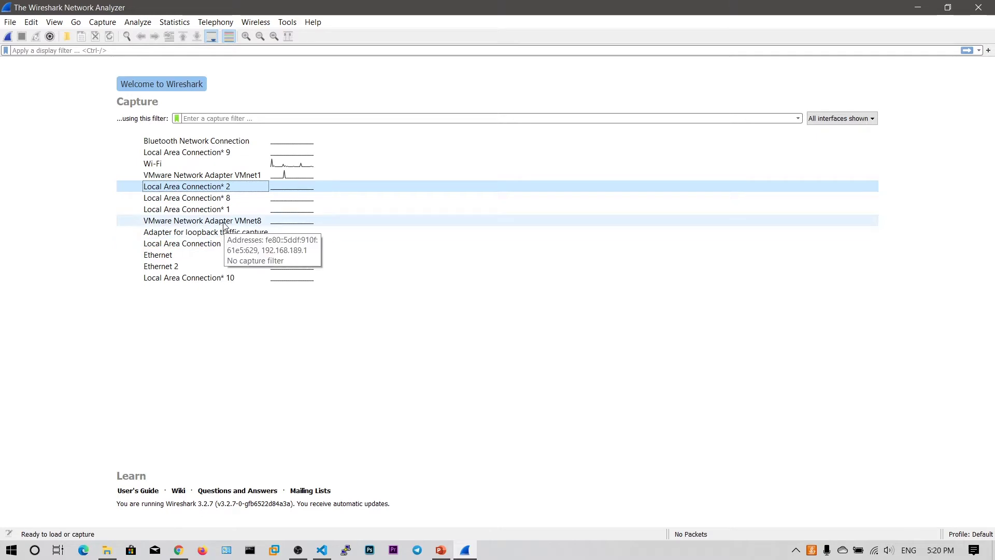
Check VMnet8 and Local Area Connection* 1, then start a live capture on Wi-Fi.
left_click(223, 223)
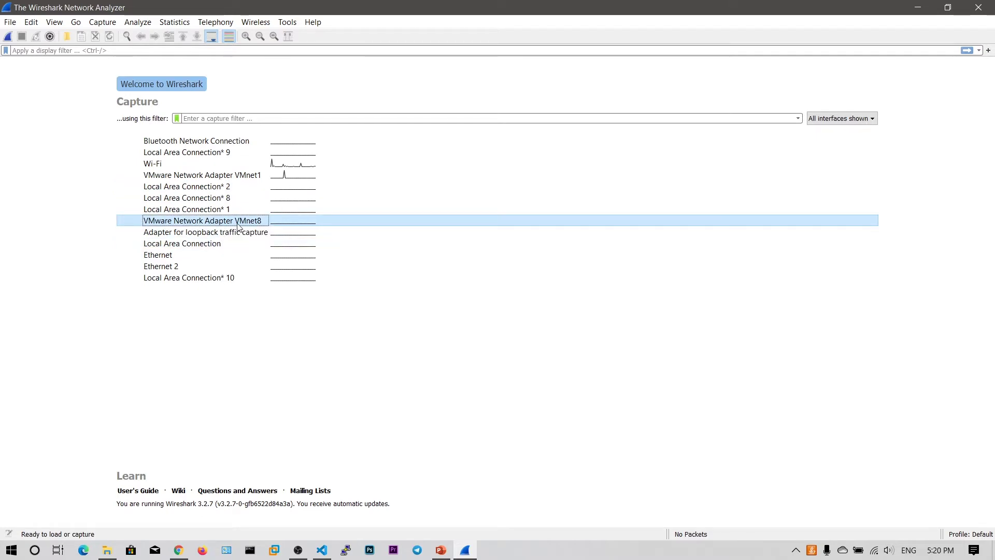
mouse_move(238, 227)
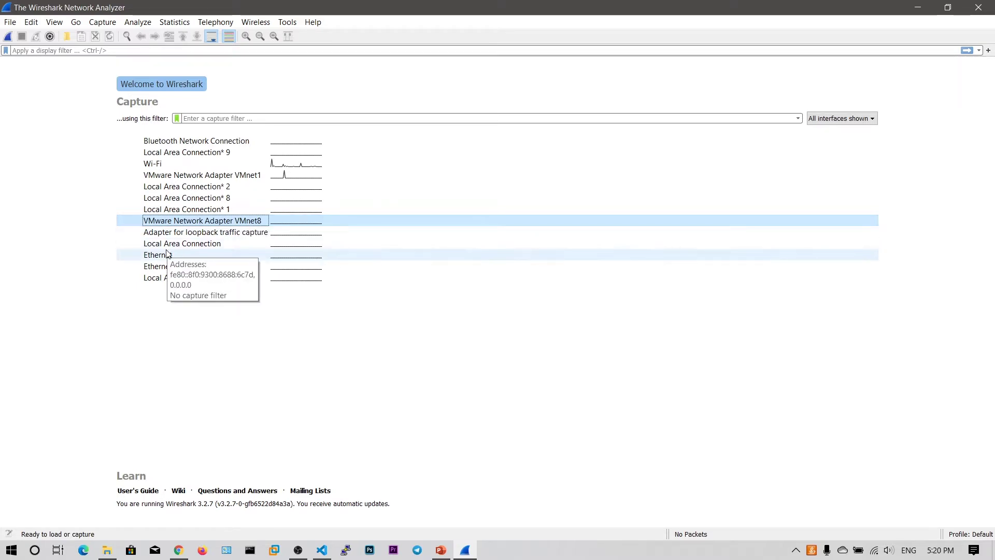
mouse_move(183, 273)
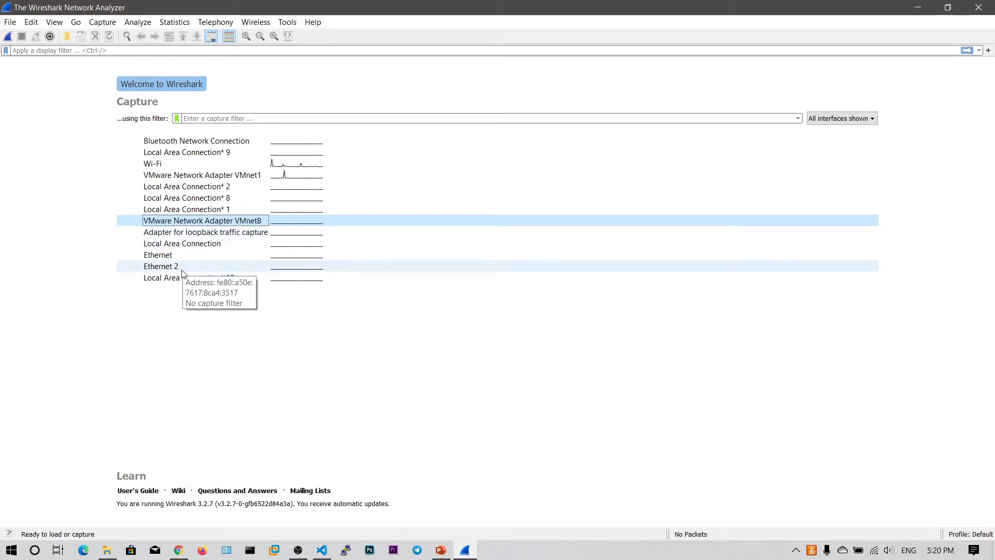
left_click(210, 211)
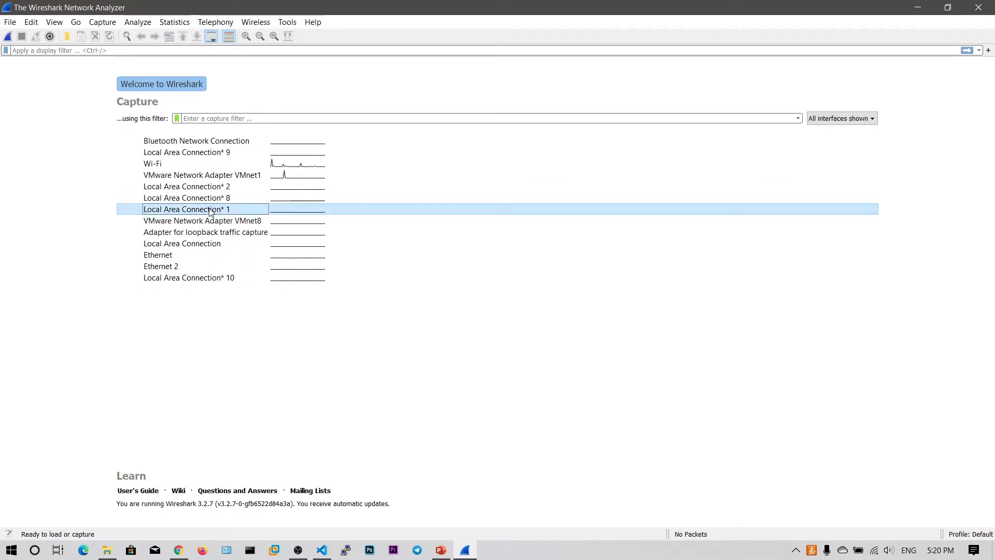
left_click(210, 165)
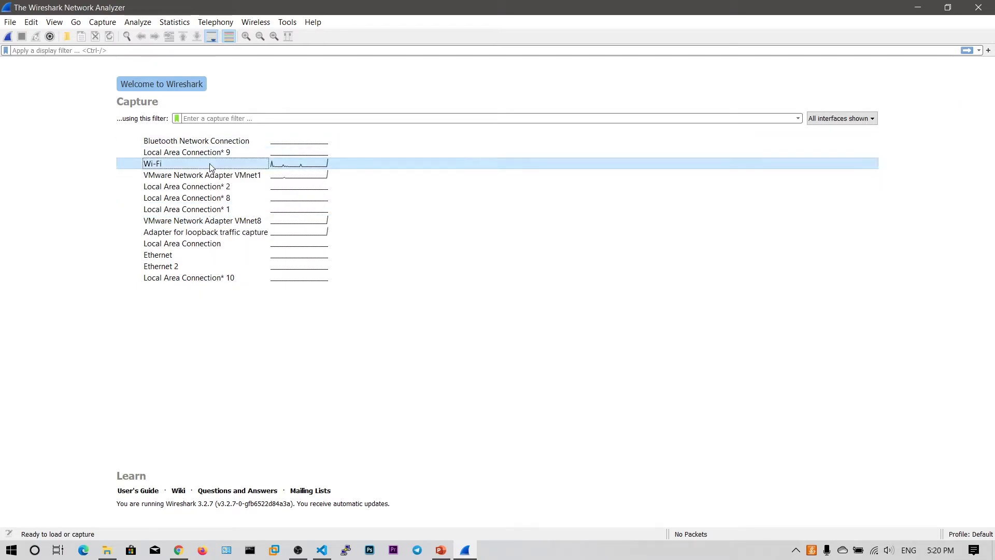
double_click(247, 167)
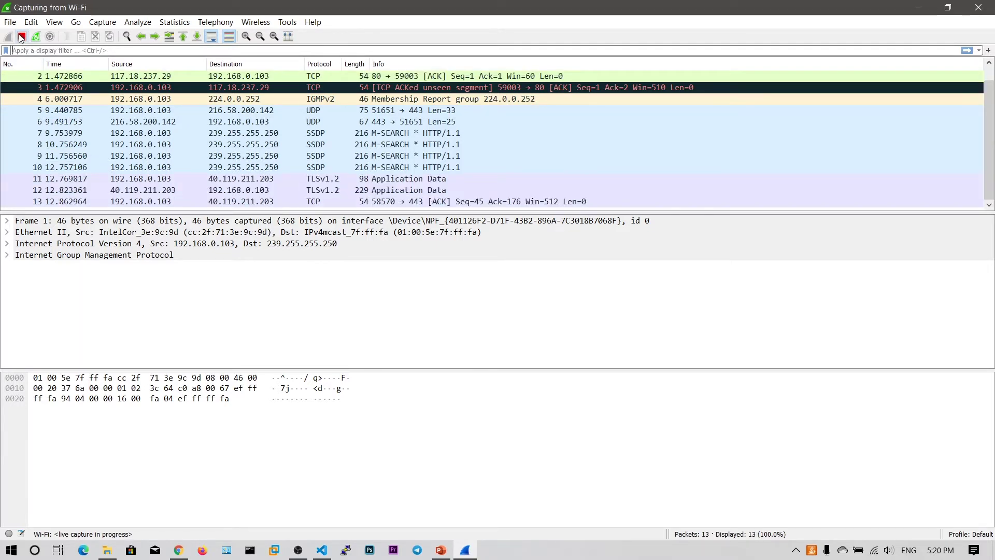
Stop the capture and restart it, continuing without saving the 13 earlier packets.
left_click(21, 37)
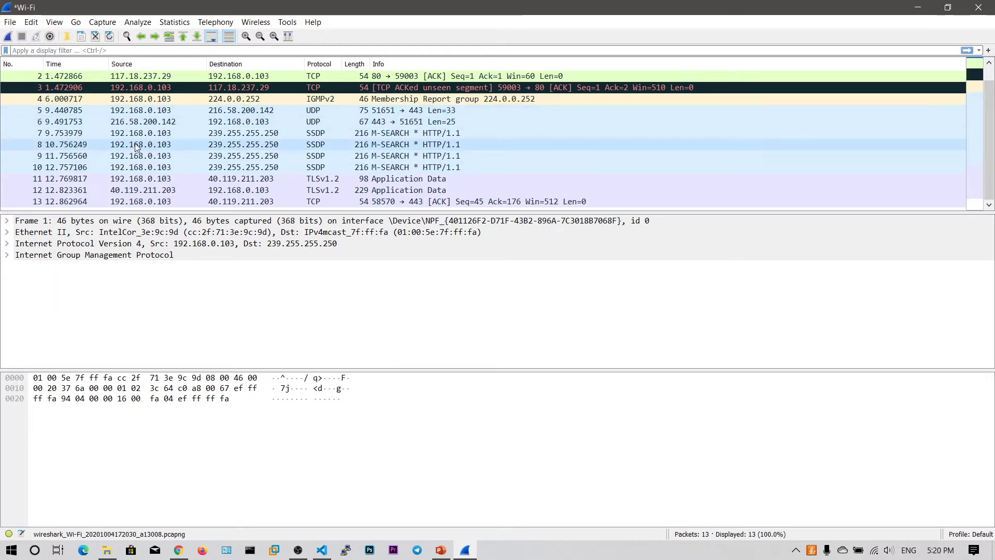
left_click(7, 37)
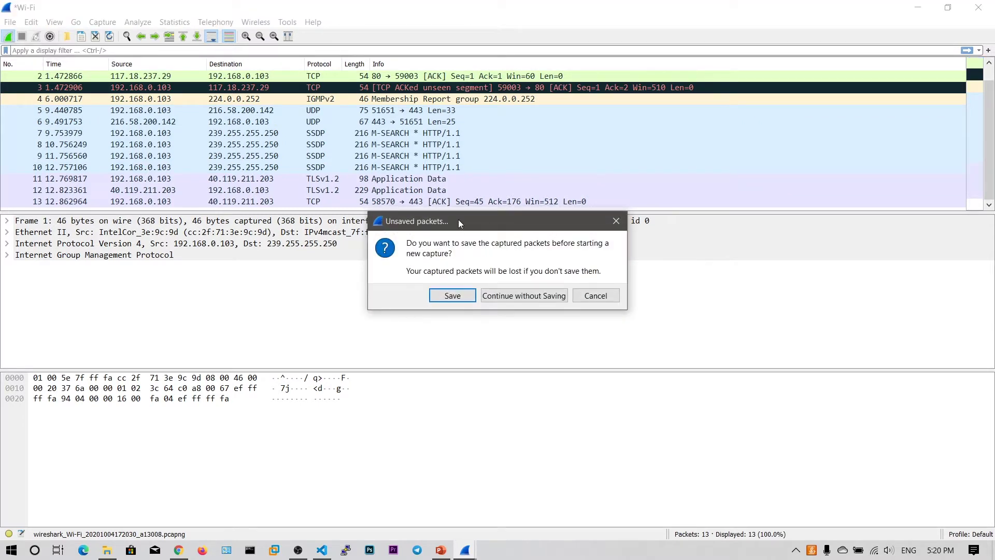
left_click_drag(459, 223, 354, 223)
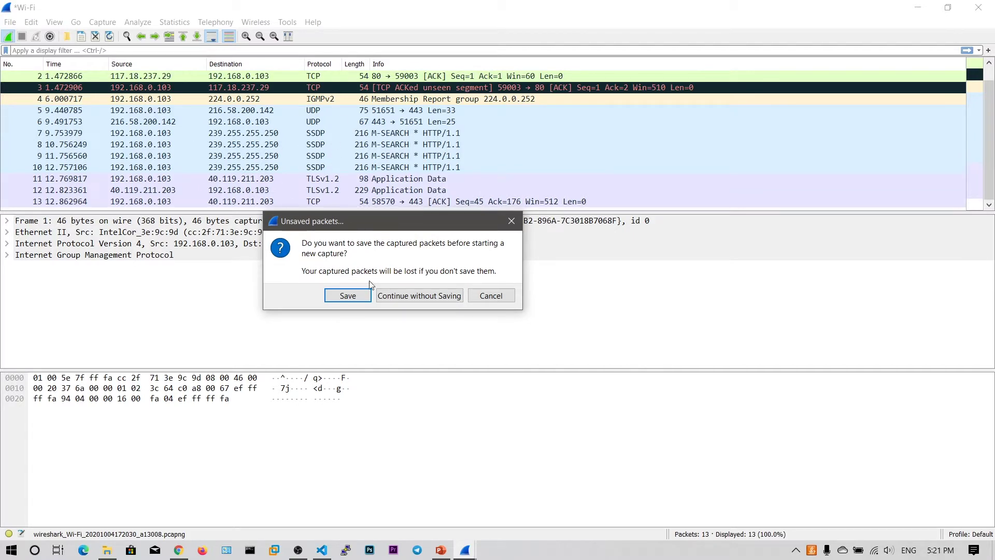
left_click(407, 300)
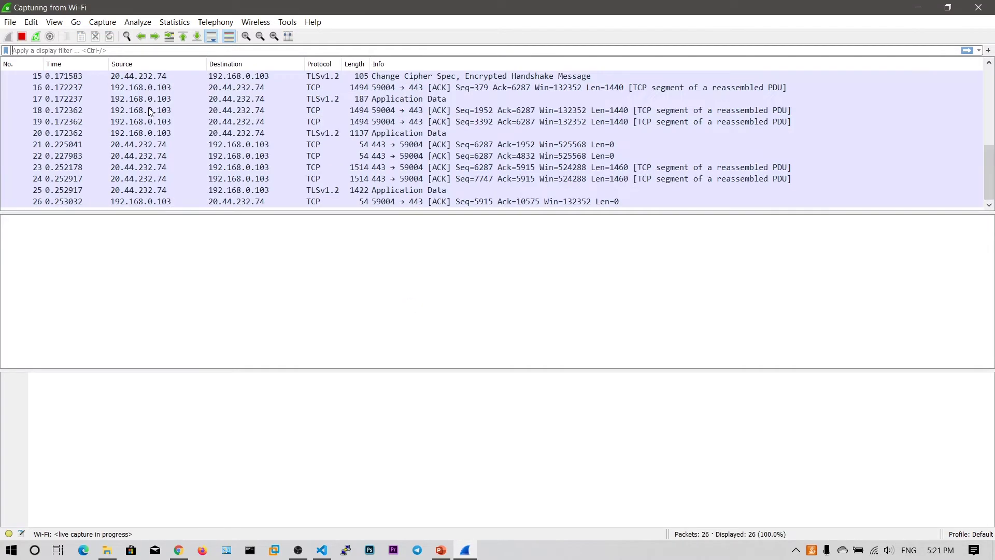
scroll(228, 125, "up", 5)
scroll(228, 124, "down", 5)
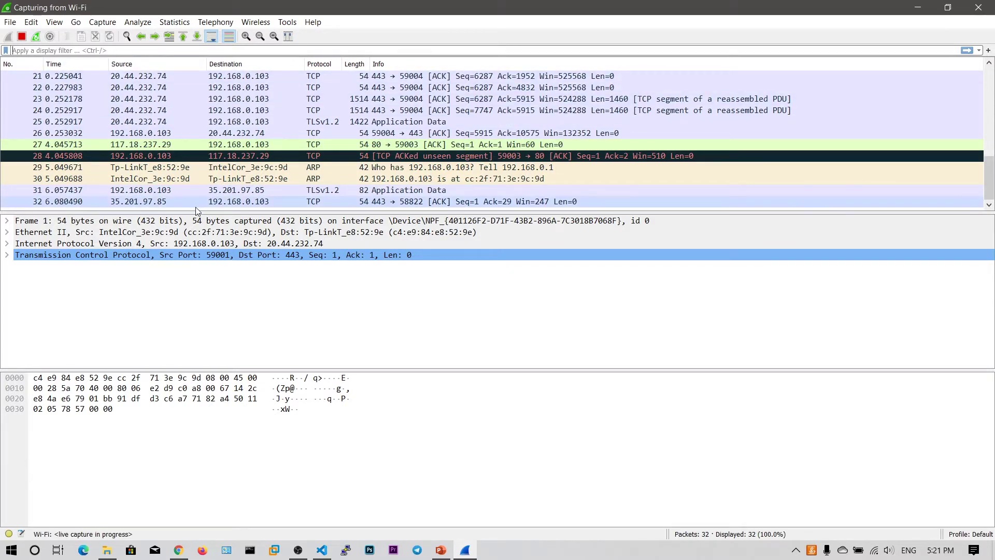
left_click(11, 23)
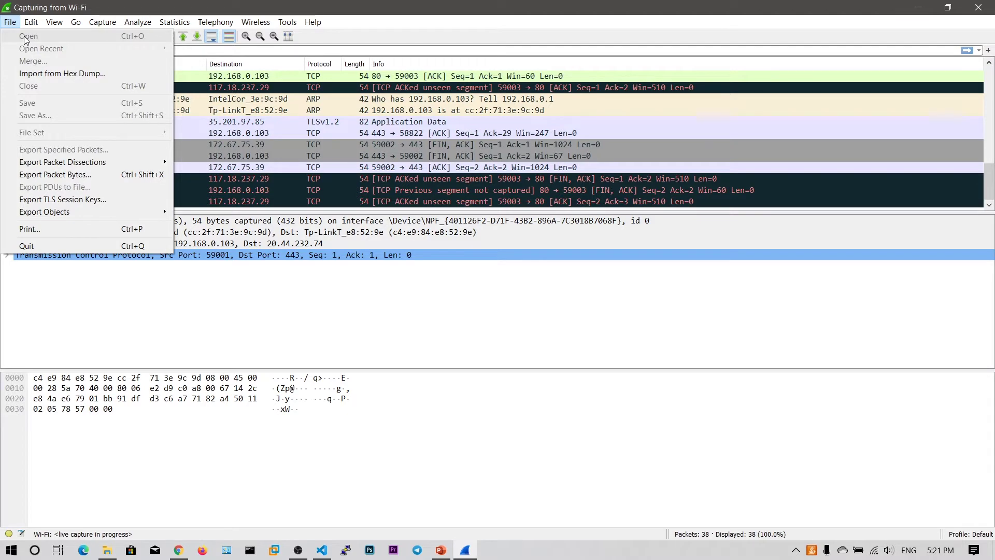
Look through the Edit and View menus, leaving the time display format unchanged.
left_click(24, 7)
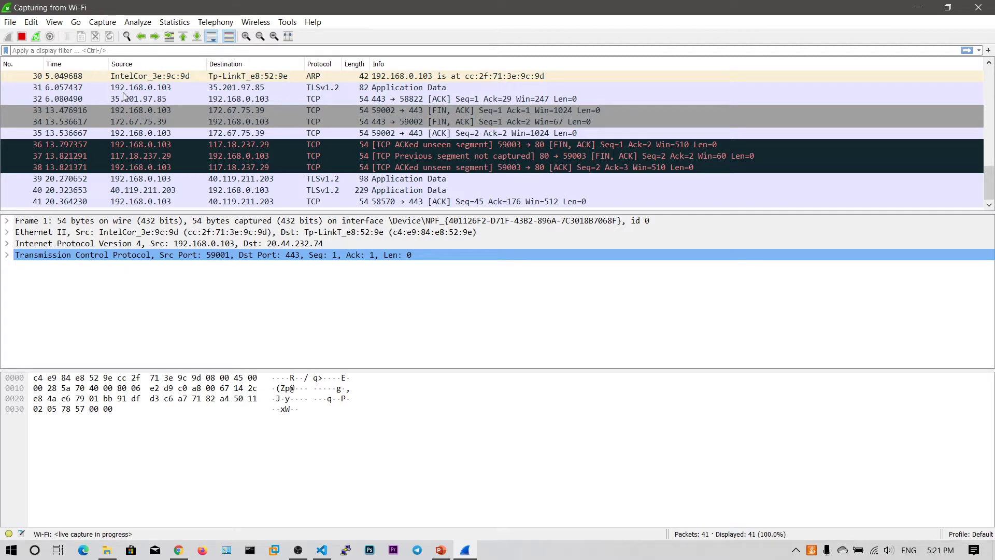
left_click(28, 23)
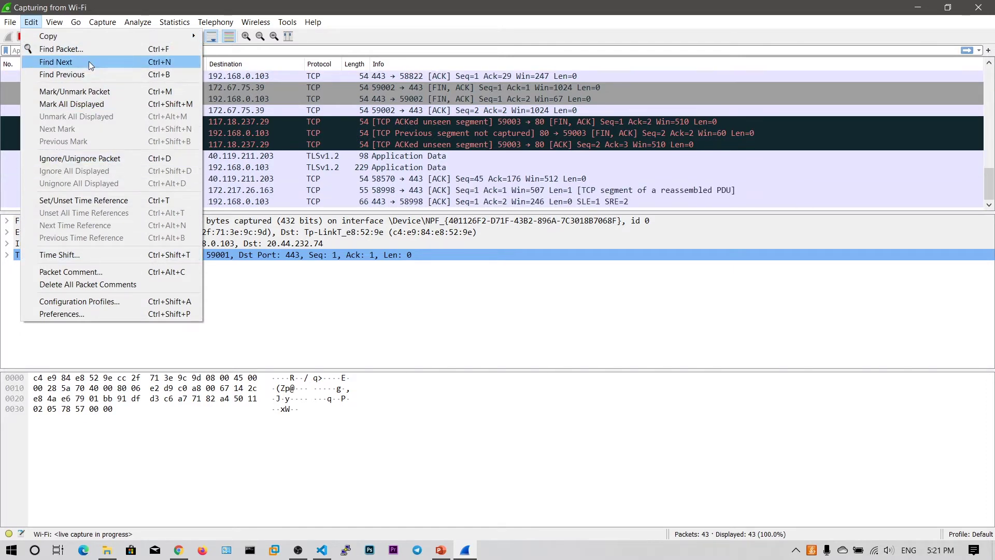
mouse_move(60, 26)
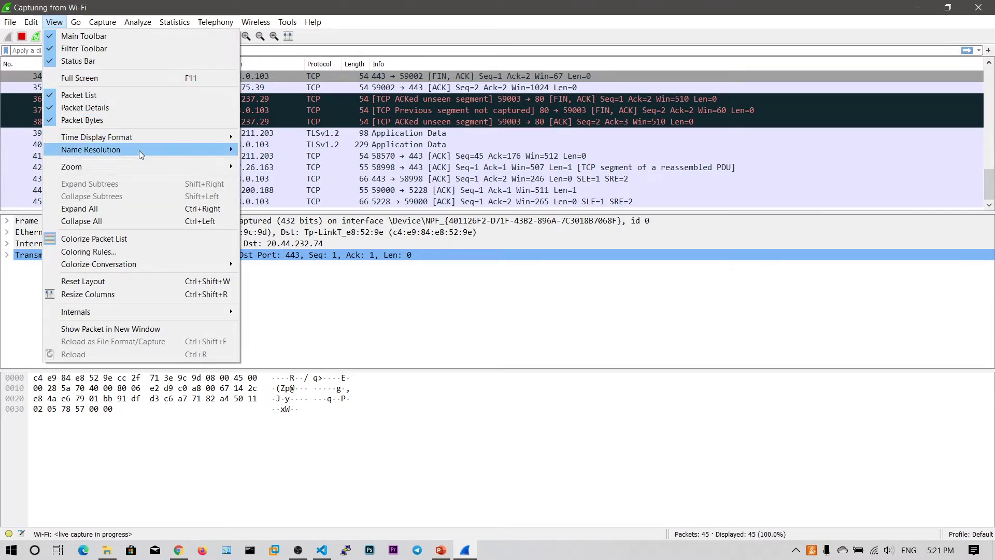
mouse_move(139, 151)
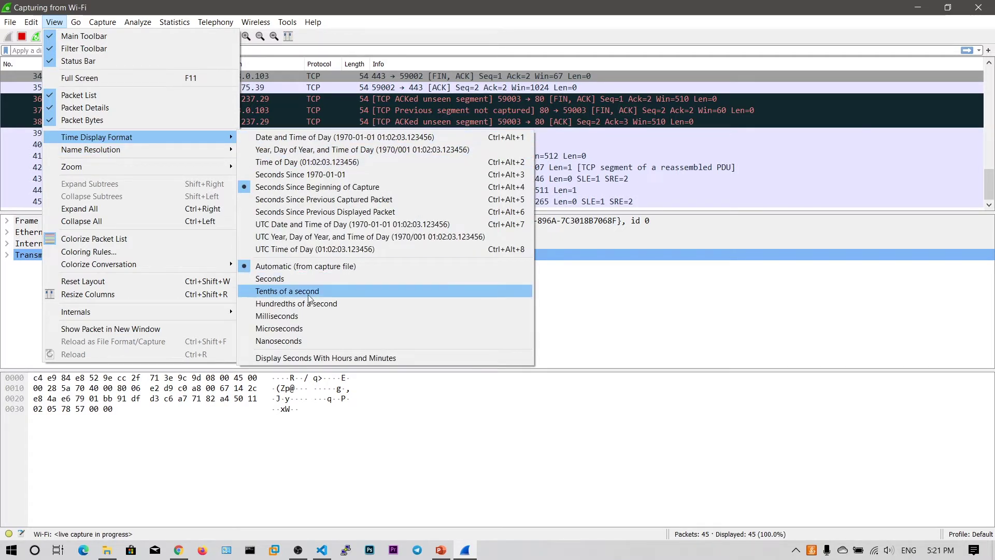
left_click(292, 22)
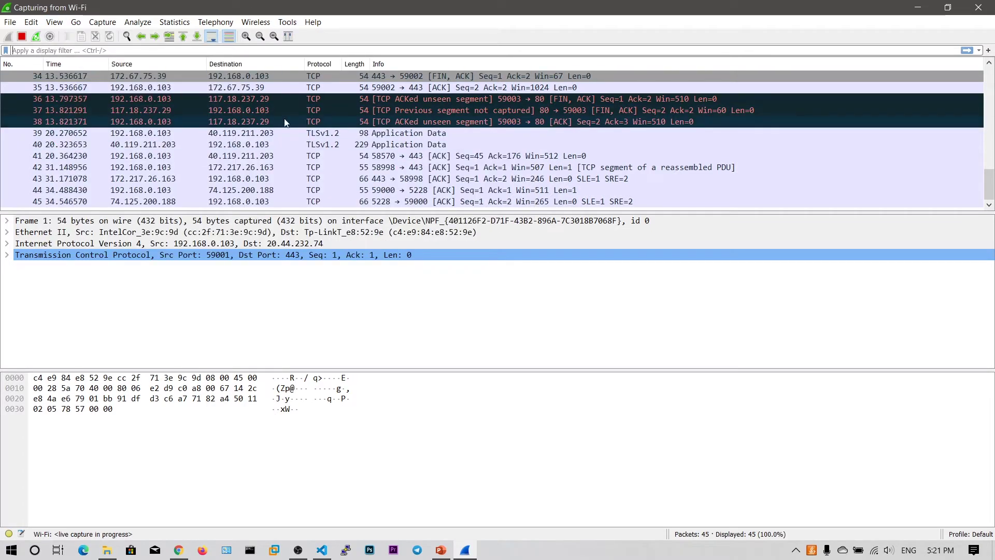
Dismiss the Edit menu and stop the live Wi-Fi capture at 83 packets.
left_click(32, 22)
left_click(123, 35)
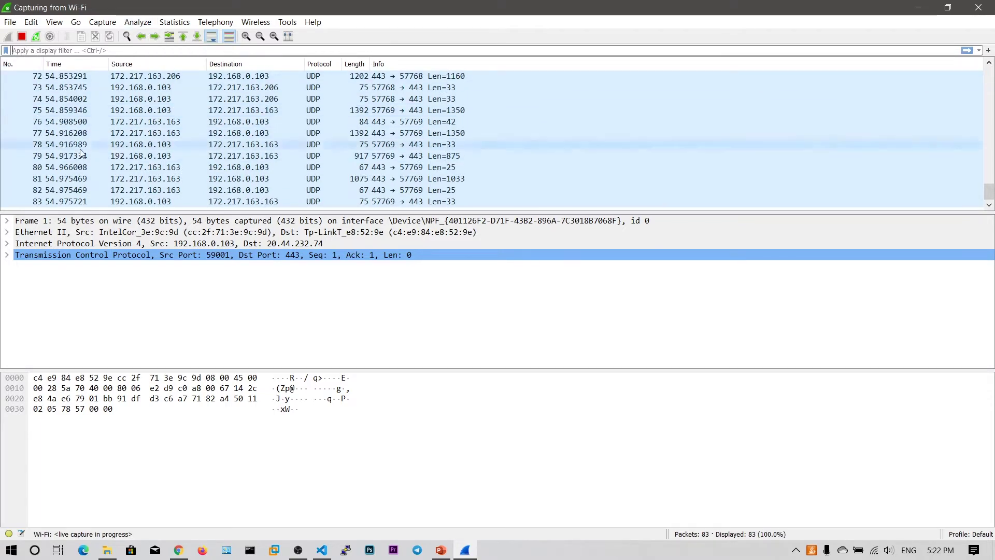
scroll(21, 78, "up", 16)
left_click(22, 36)
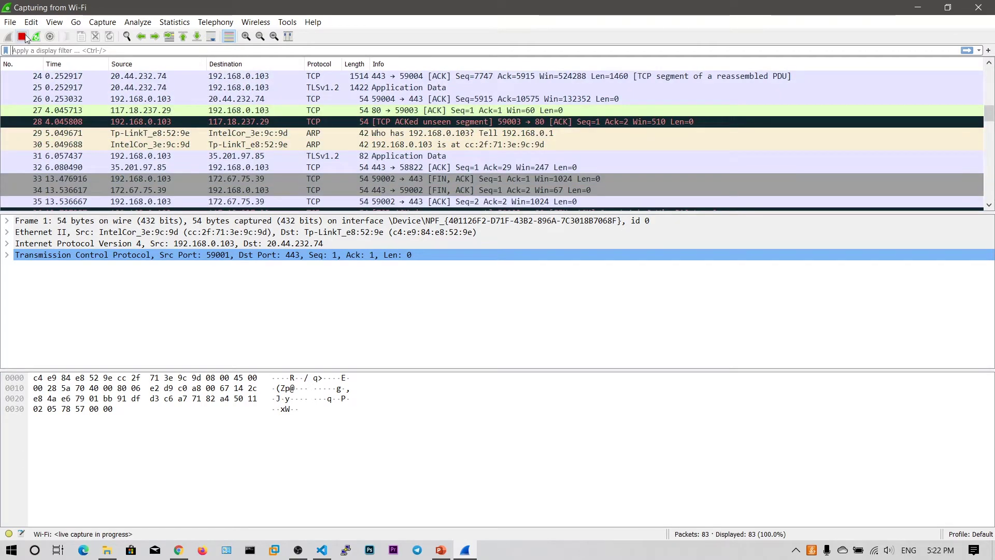
Inspect packet 1's source, destination and protocol, then select packet 7, the TLSv1.2 Client Hello.
left_click_drag(988, 113, 988, 72)
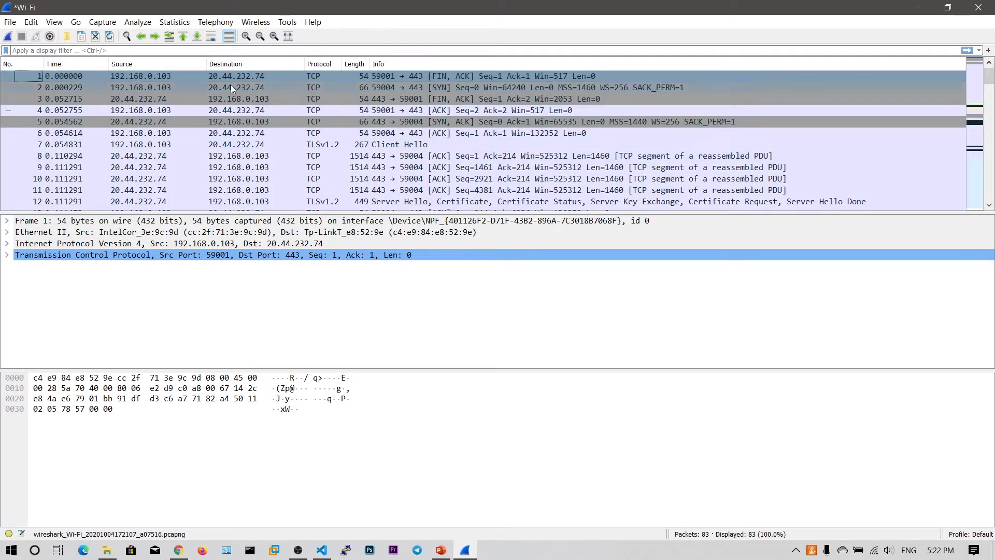
left_click(151, 76)
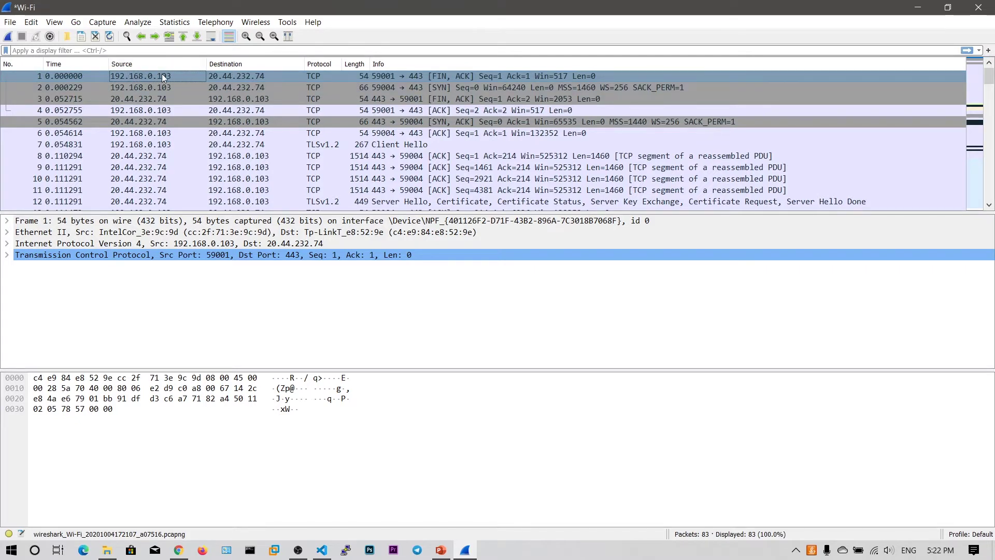
left_click(250, 75)
left_click(325, 75)
left_click(142, 78)
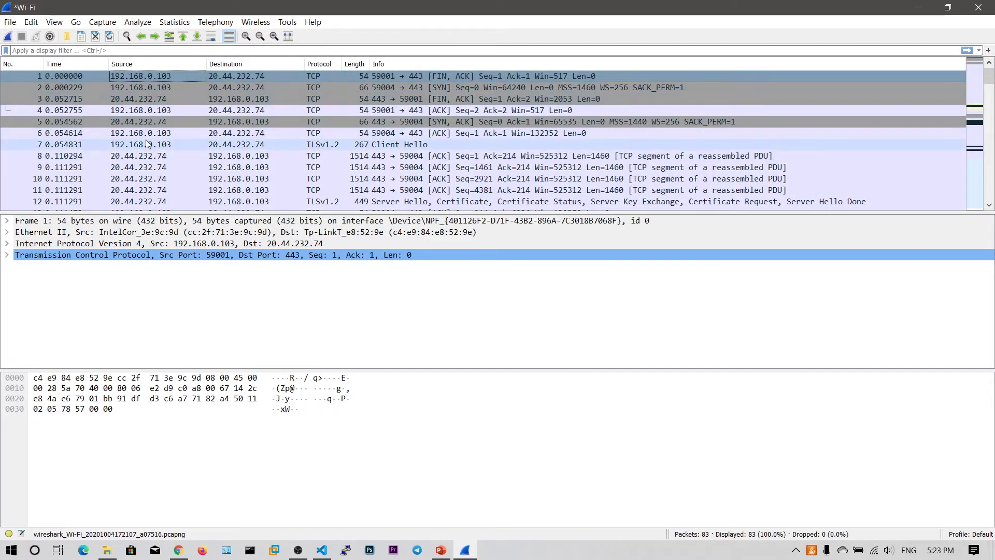
left_click(146, 145)
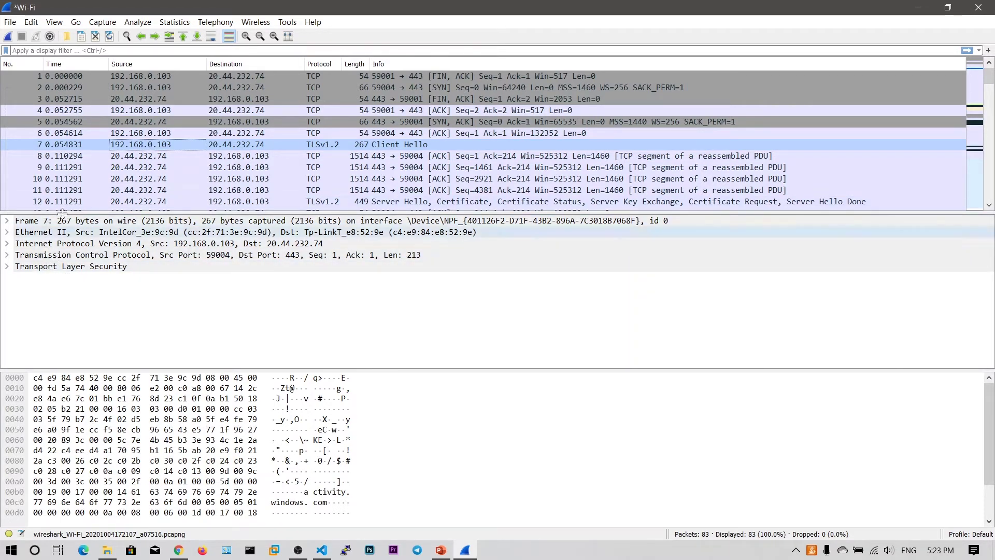
Expand and collapse packet 7's Frame, Ethernet II, IPv4 and TCP layers, highlighting the TCP header bytes.
left_click(8, 221)
left_click(7, 221)
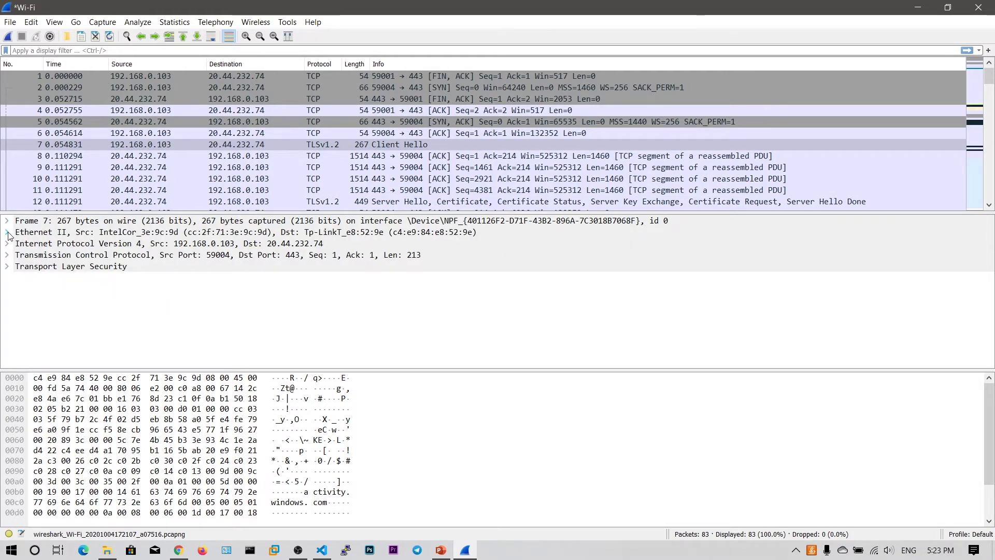
left_click(7, 232)
left_click(7, 233)
left_click(7, 244)
left_click(7, 244)
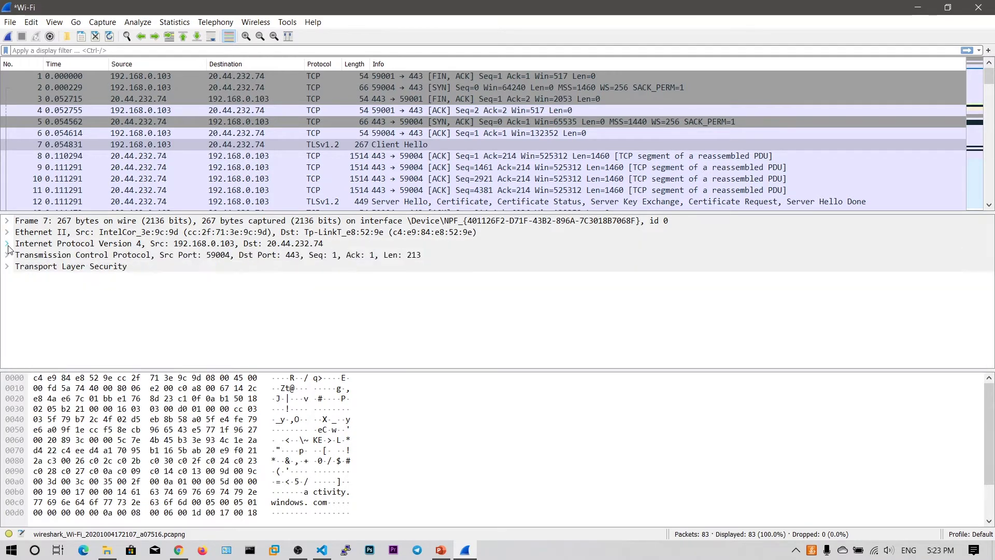
left_click(7, 255)
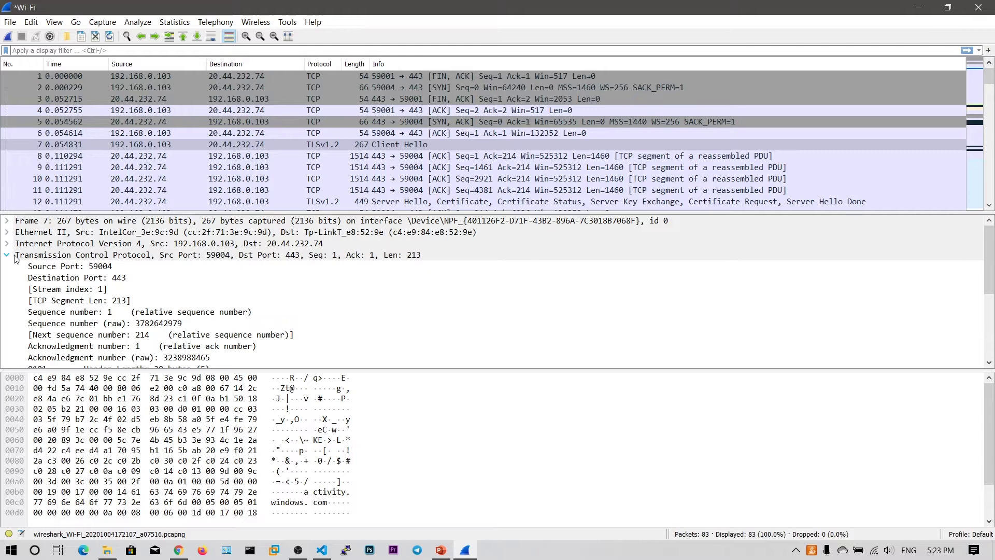
left_click(106, 255)
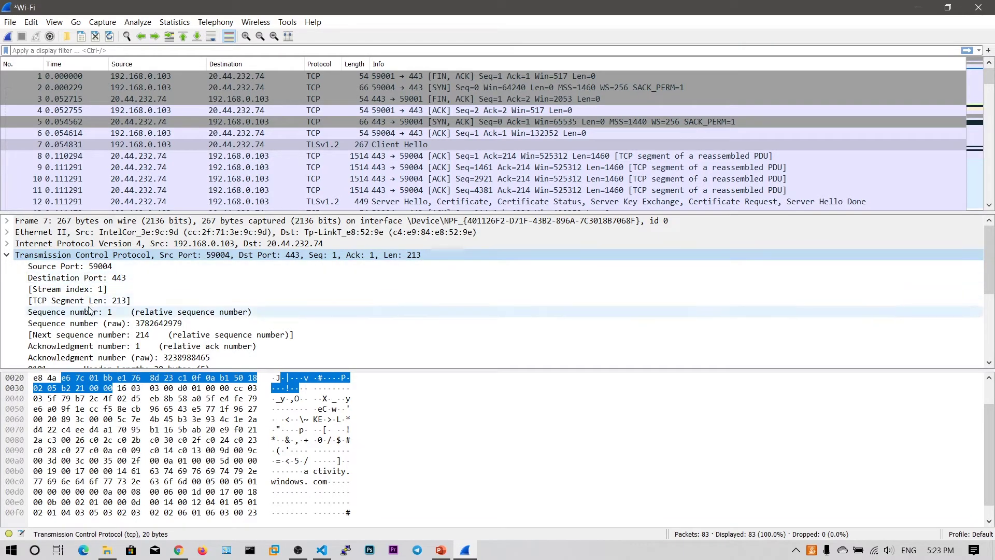
scroll(89, 310, "down", 4)
scroll(67, 303, "up", 4)
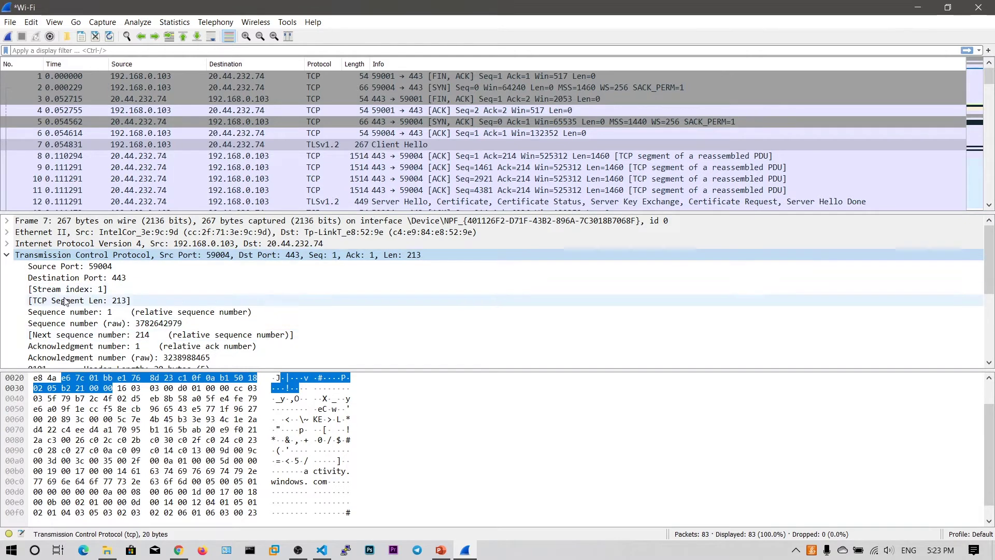
left_click(7, 254)
Expand Transport Layer Security to the TLSv1.2 Record Layer, then cancel the new-capture save prompt.
left_click(6, 266)
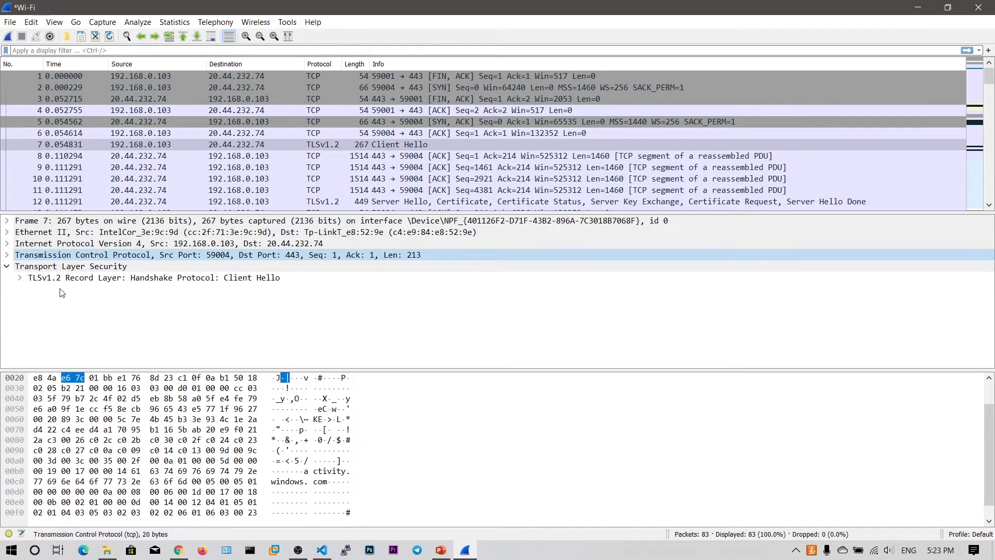
left_click(74, 275)
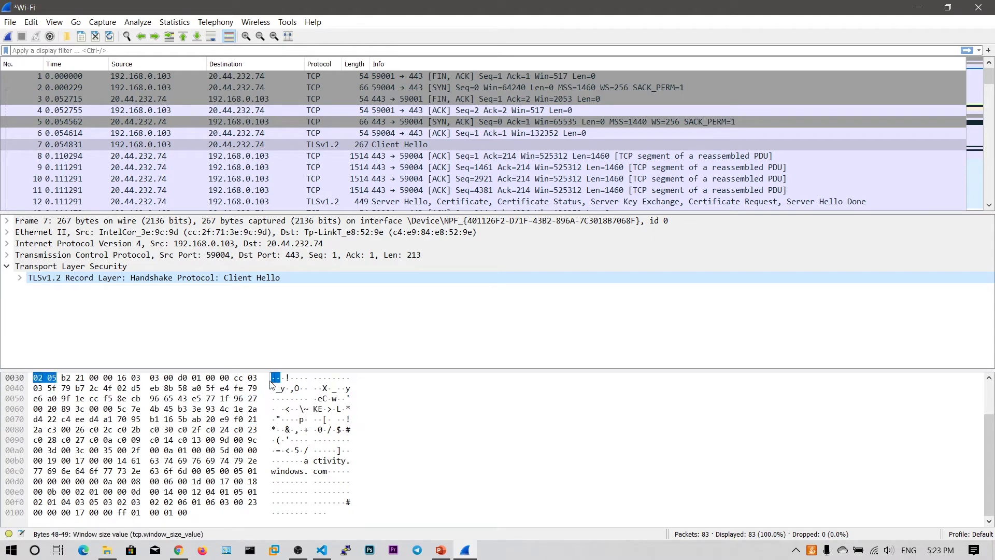
scroll(53, 383, "up", 1)
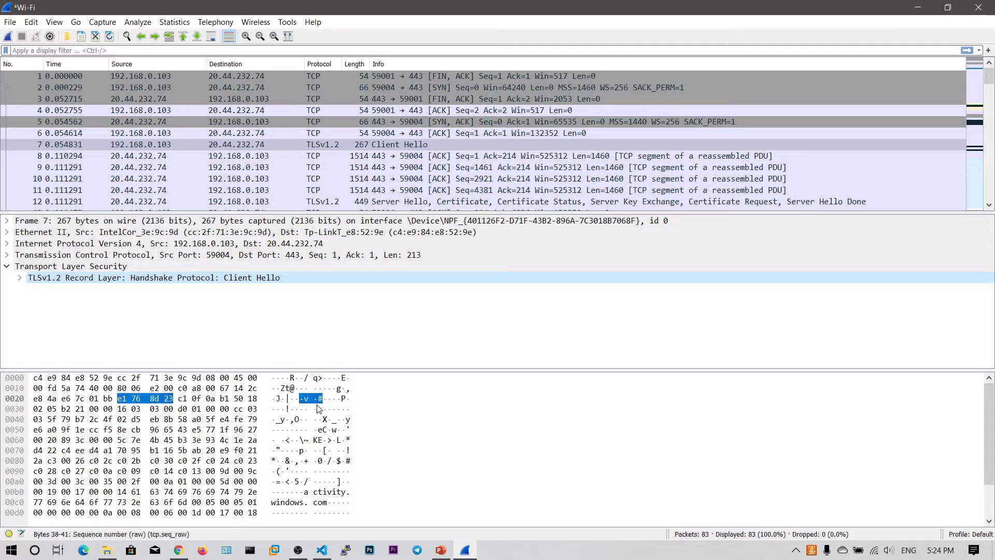
scroll(312, 471, "down", 1)
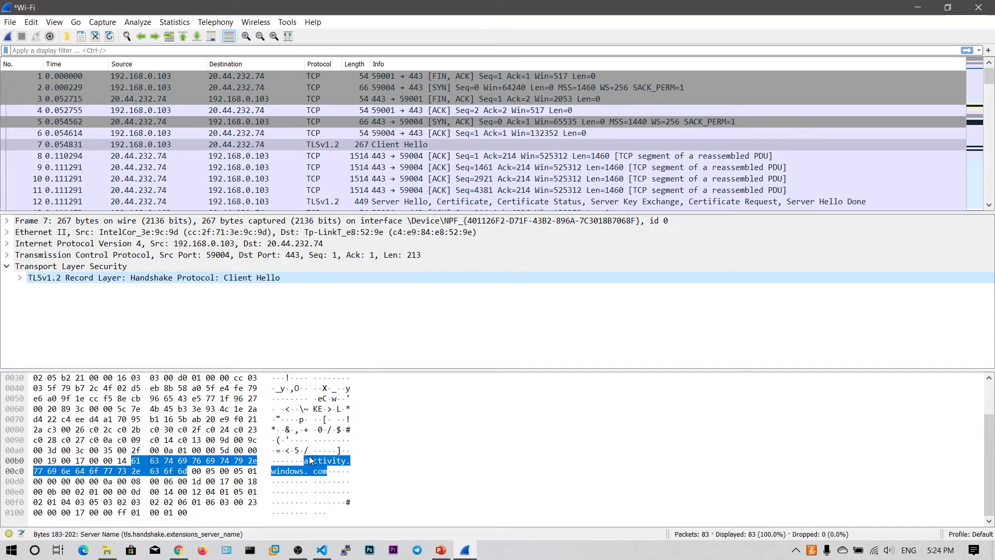
scroll(309, 460, "up", 1)
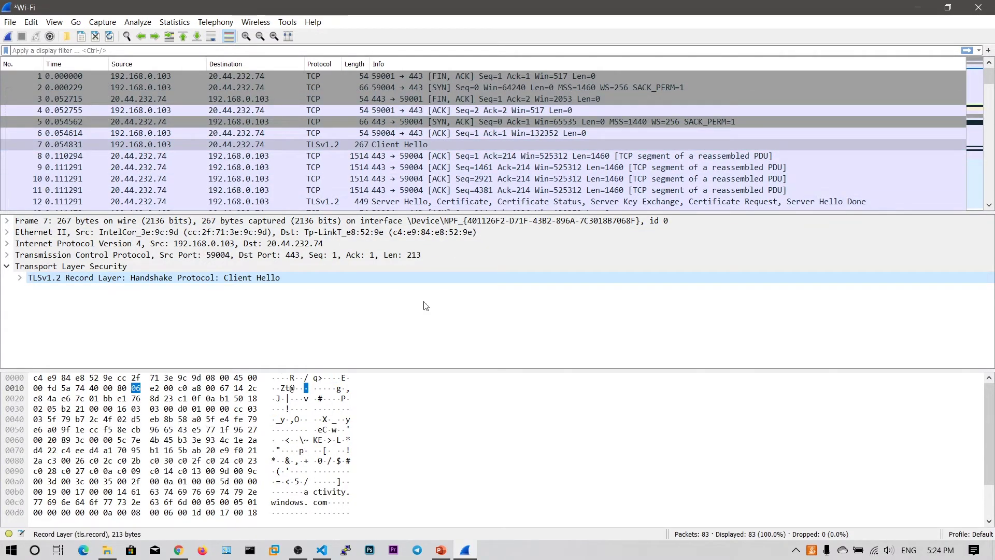
left_click(8, 37)
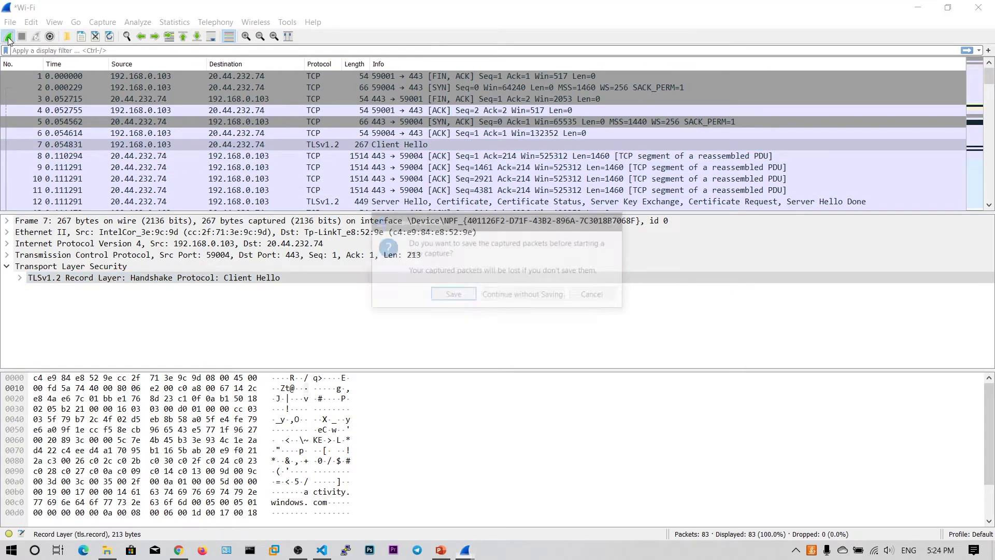
left_click(615, 223)
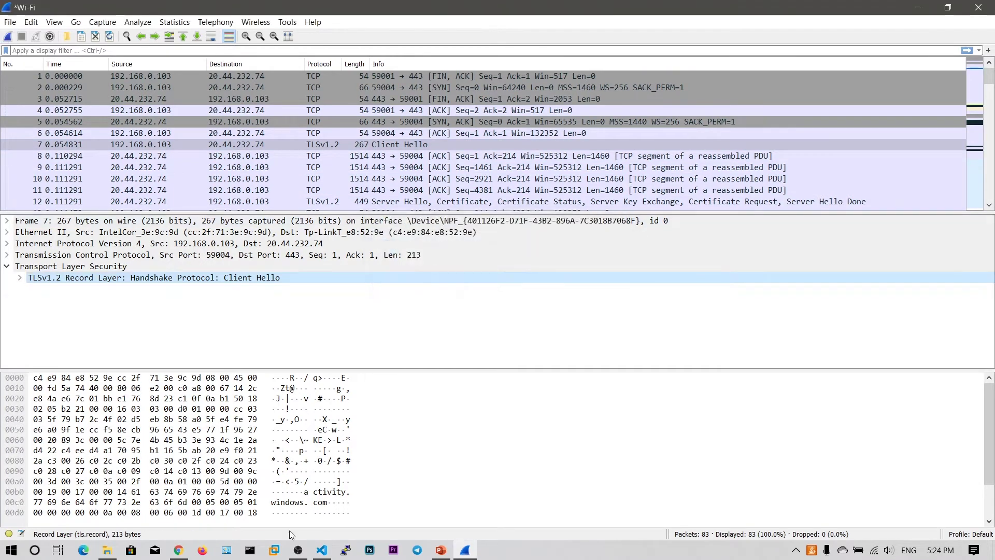
In Chrome, search 'http lo' and open the Acunetix Art login page at testphp.vulnweb.com/login.php.
left_click(179, 549)
left_click(332, 8)
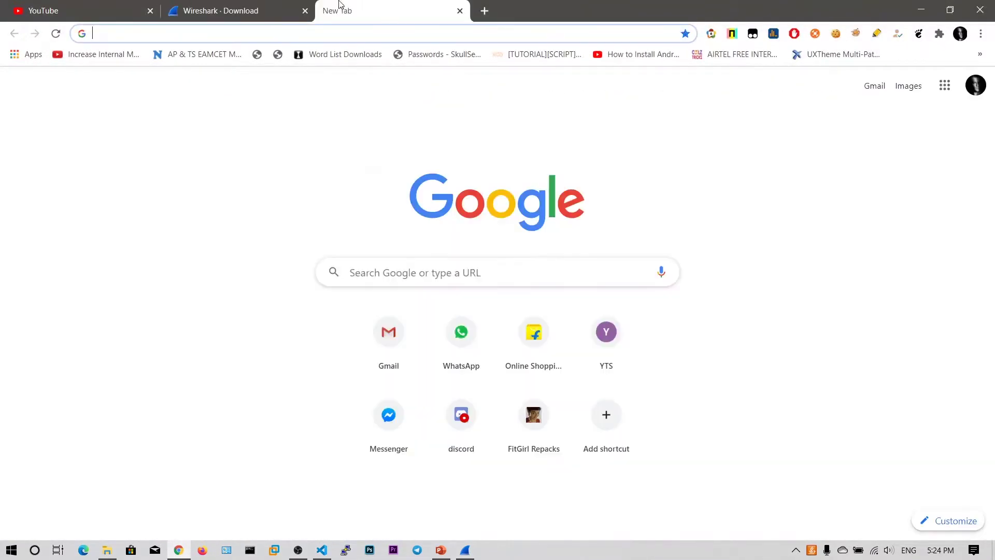
type("http lo")
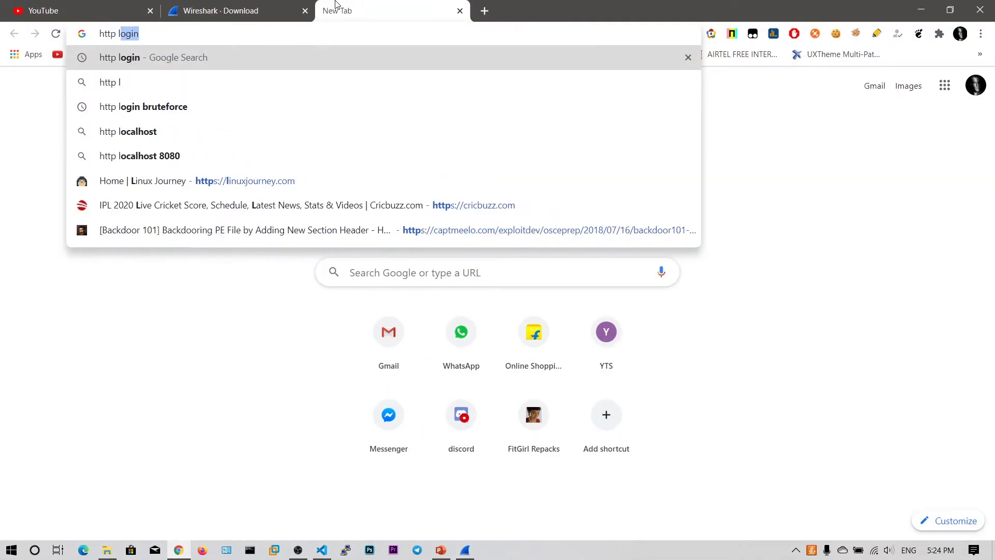
key("Return")
left_click_drag(328, 11, 217, 11)
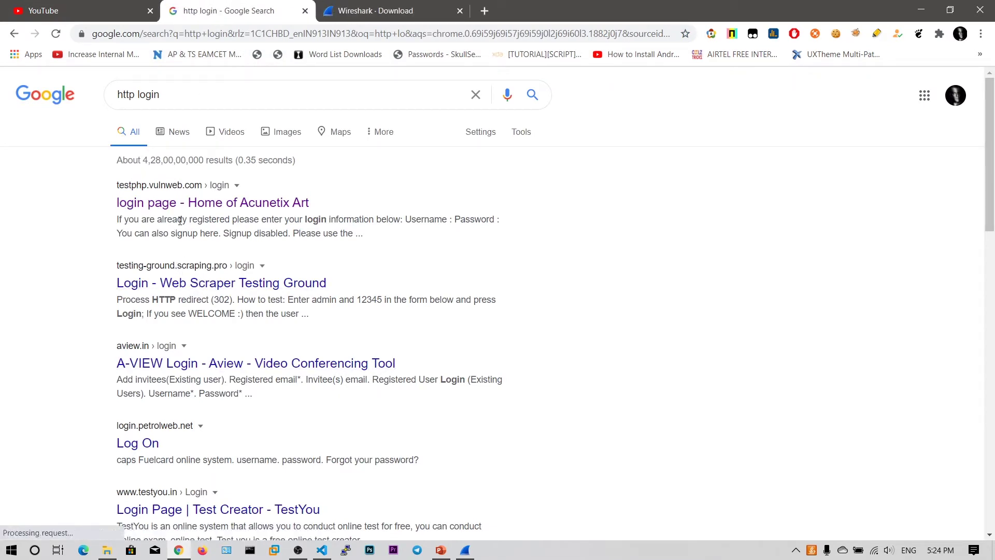
left_click(178, 203)
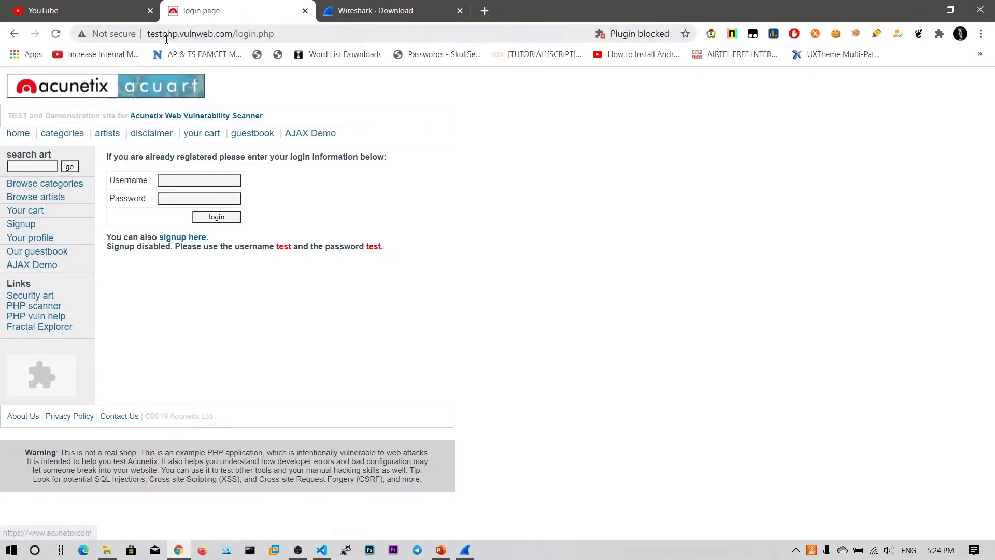
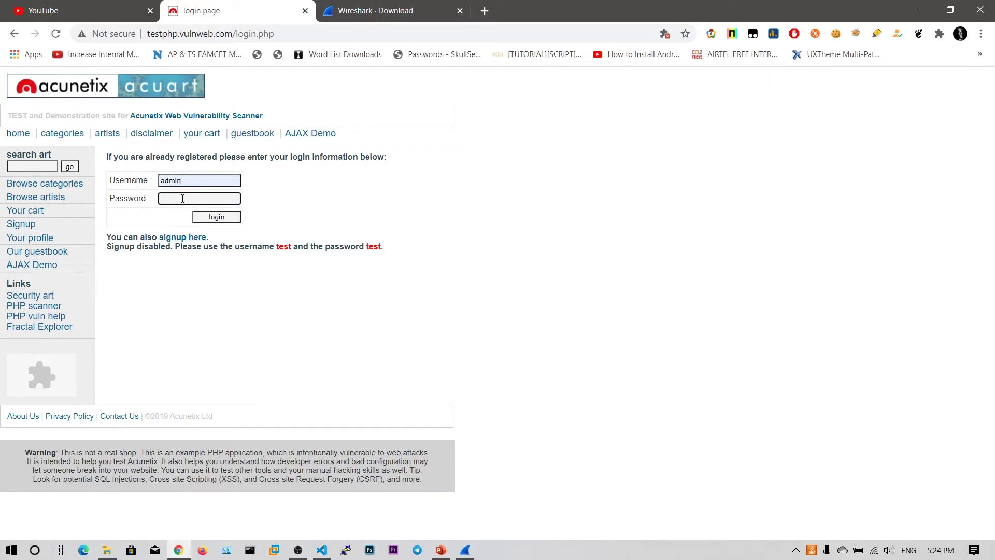
Clear the partially typed text from the login page's password field.
type("p")
key("BackSpace")
type("pas")
key("BackSpace")
key("BackSpace")
key("BackSpace")
type("pa")
Restart the Wireshark Wi-Fi capture without saving old packets, then reload the Chrome login page.
left_click(465, 549)
left_click(8, 36)
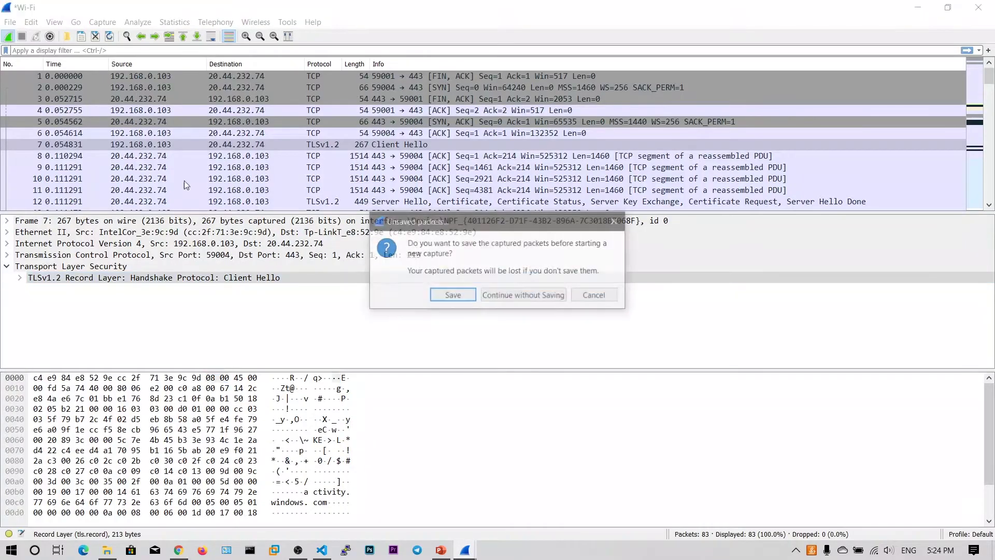
left_click(509, 300)
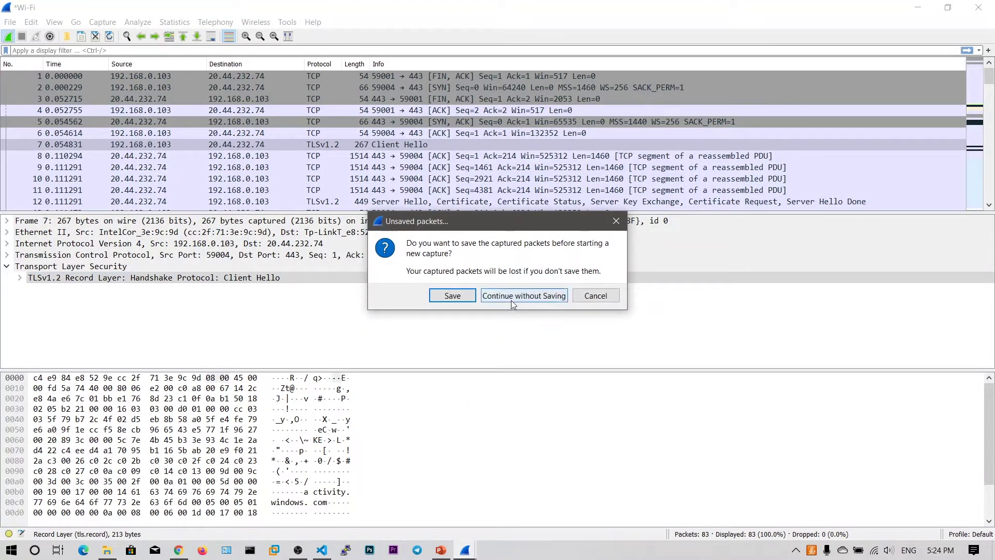
left_click(178, 550)
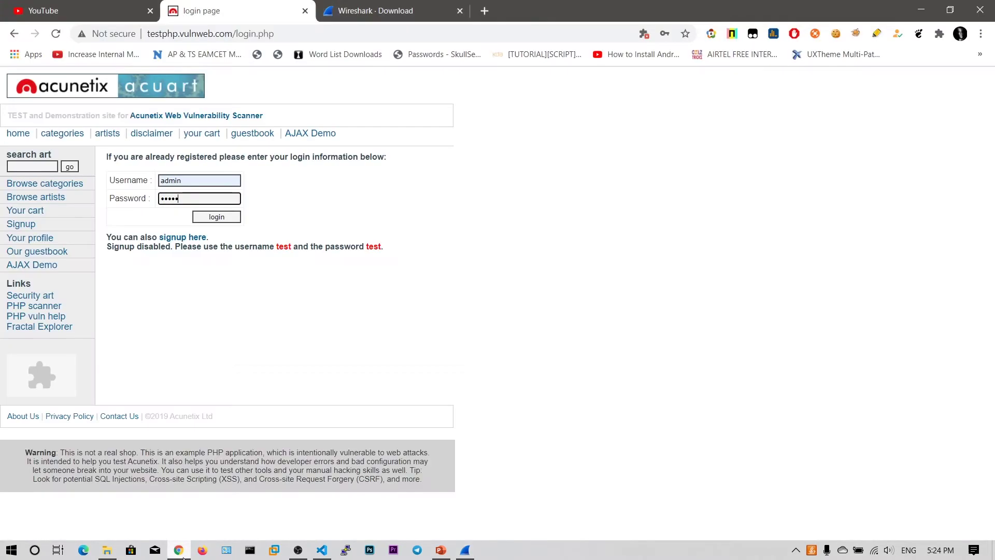
left_click(56, 35)
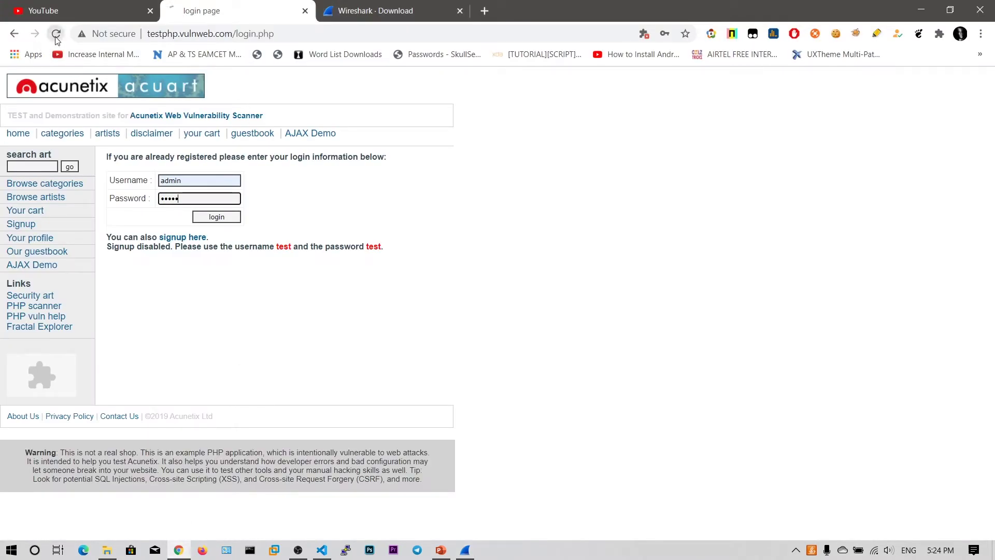
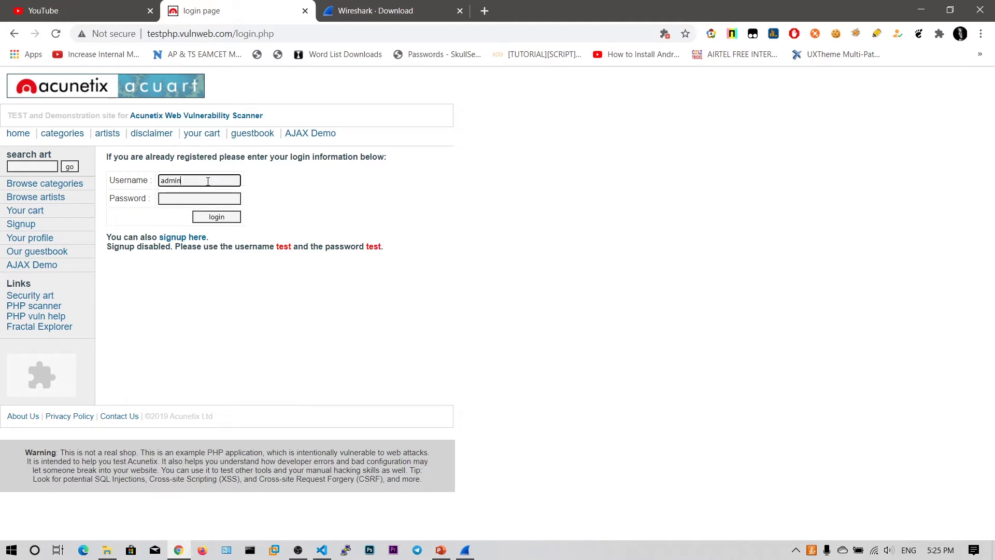
Submit the login form with username 'admin' and a password, then return to the capture.
key("Tab")
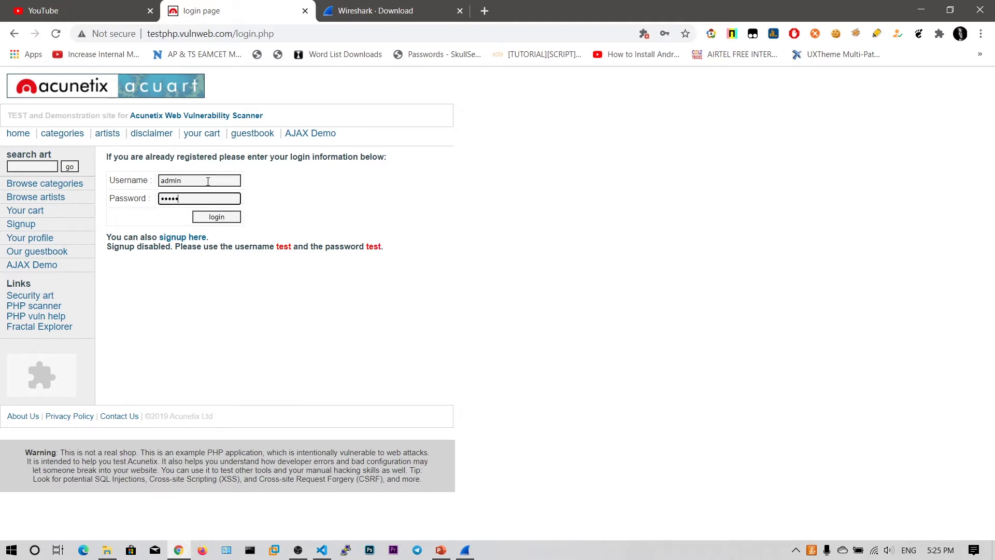
type("admin")
left_click(216, 216)
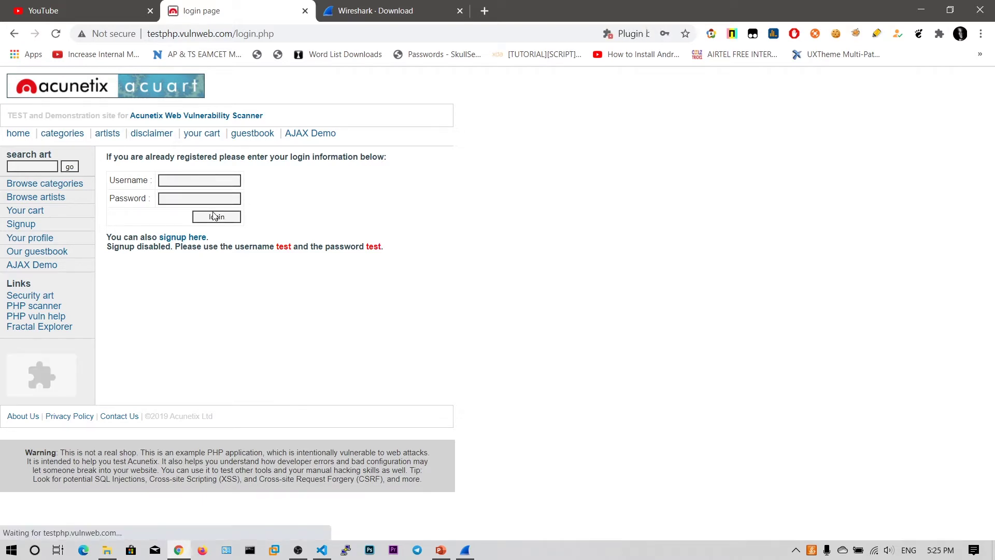
left_click(464, 549)
Stop the live capture and select packet 2, the GET /login.php request.
key("ctrl+e")
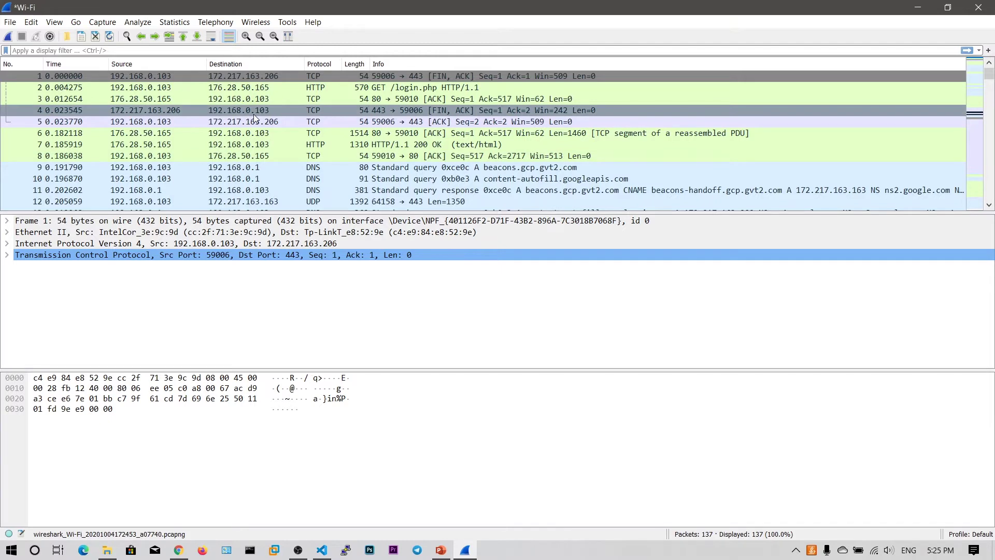
left_click(163, 90)
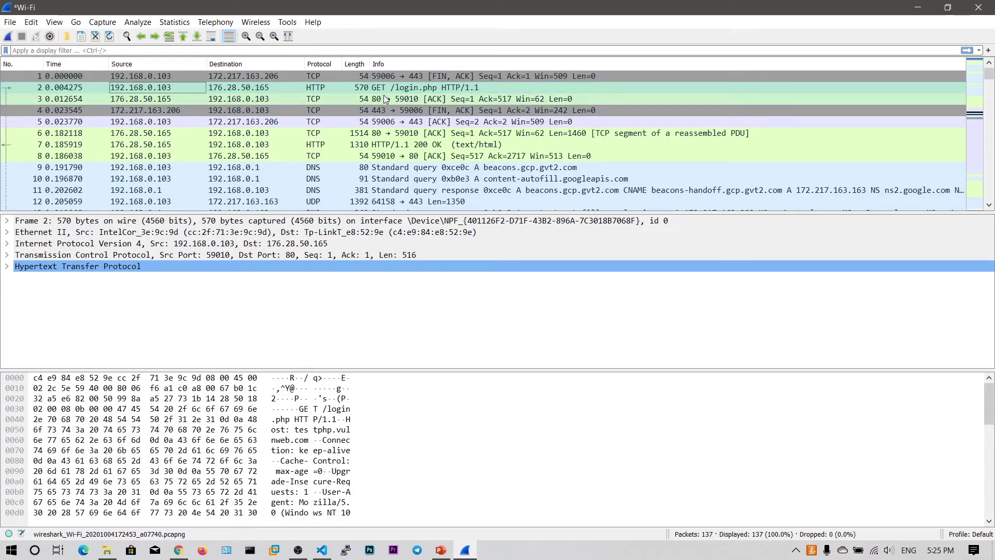
left_click(390, 86)
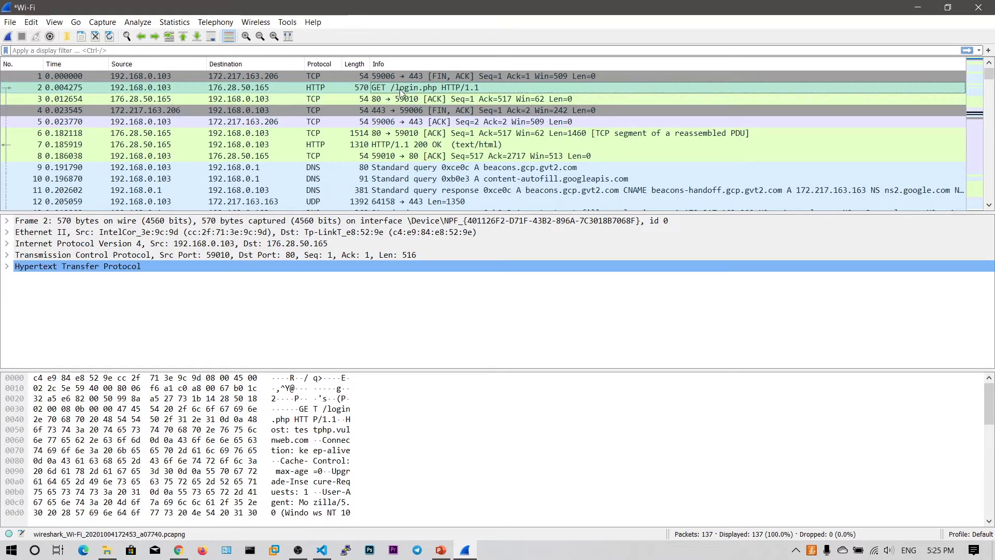
Highlight login.php in Chrome's address bar for comparison, then return to Wireshark.
left_click(177, 550)
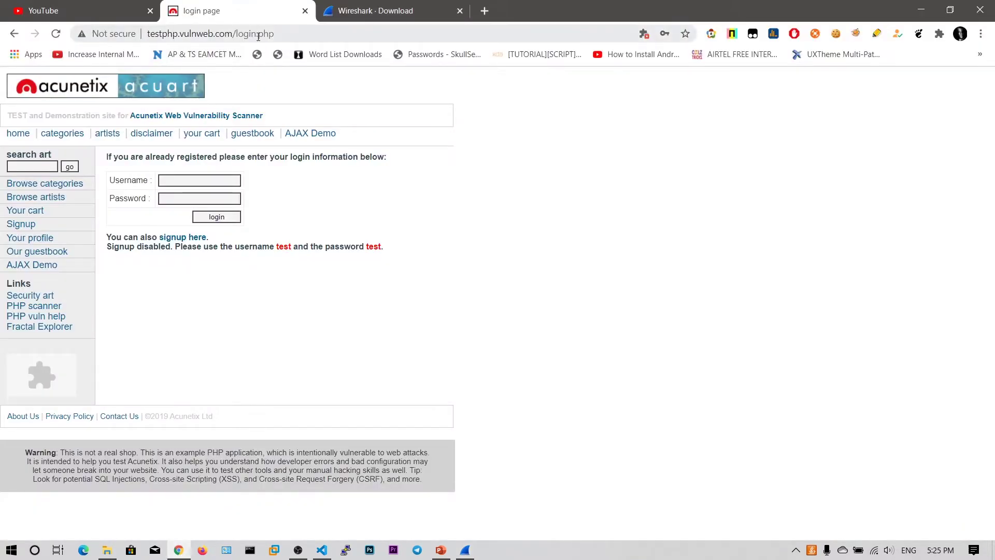
left_click_drag(278, 33, 235, 34)
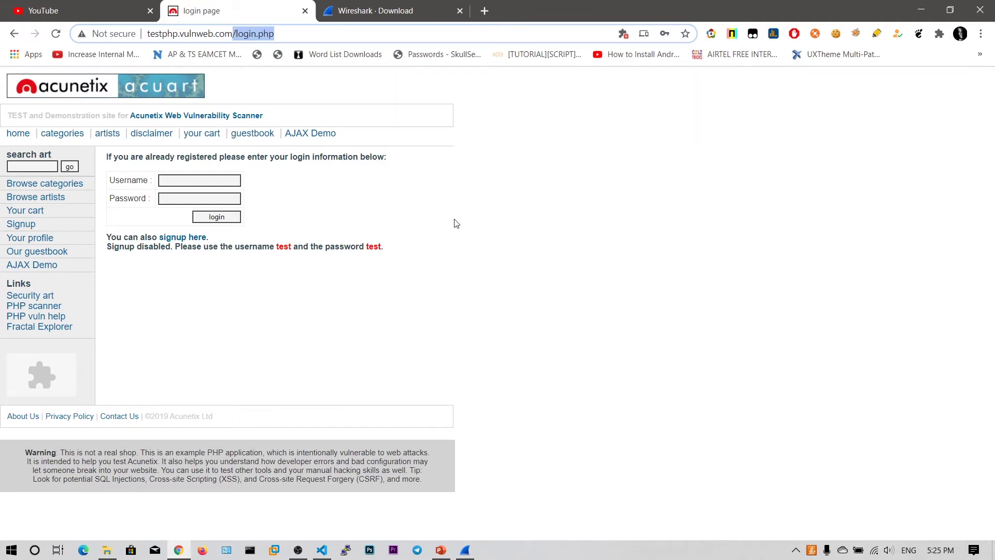
left_click(921, 10)
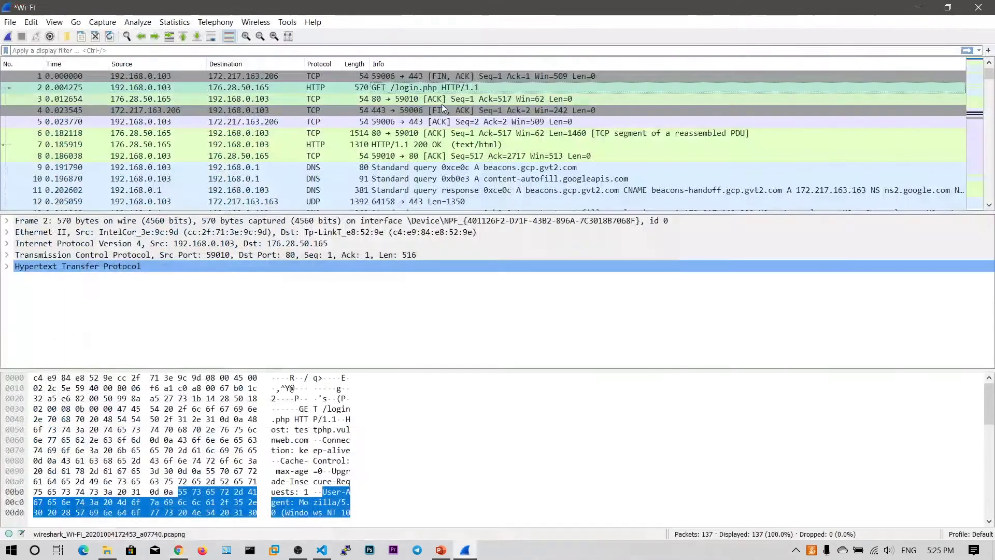
Expand the request's HTTP headers and inspect the Host field, testphp.vulnweb.com.
left_click(261, 89)
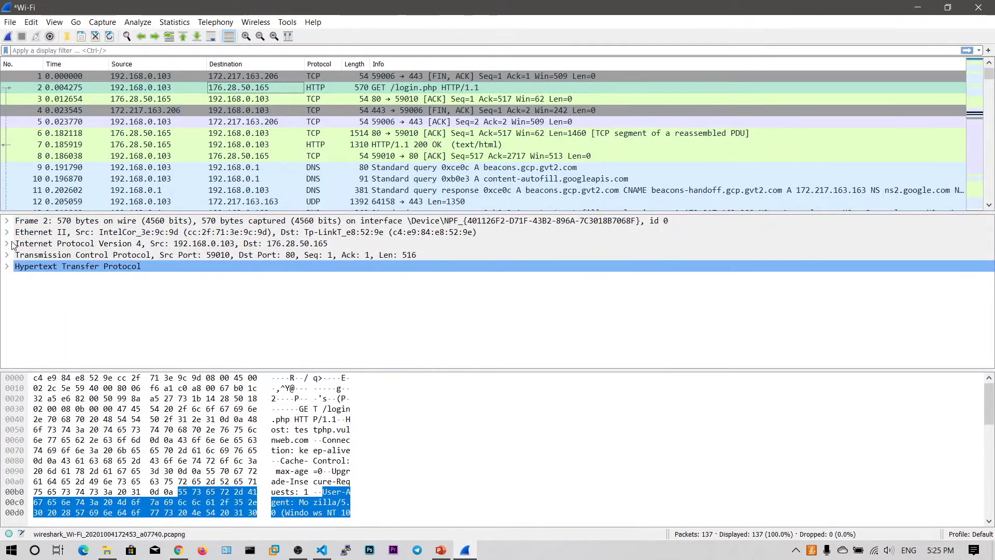
left_click(7, 266)
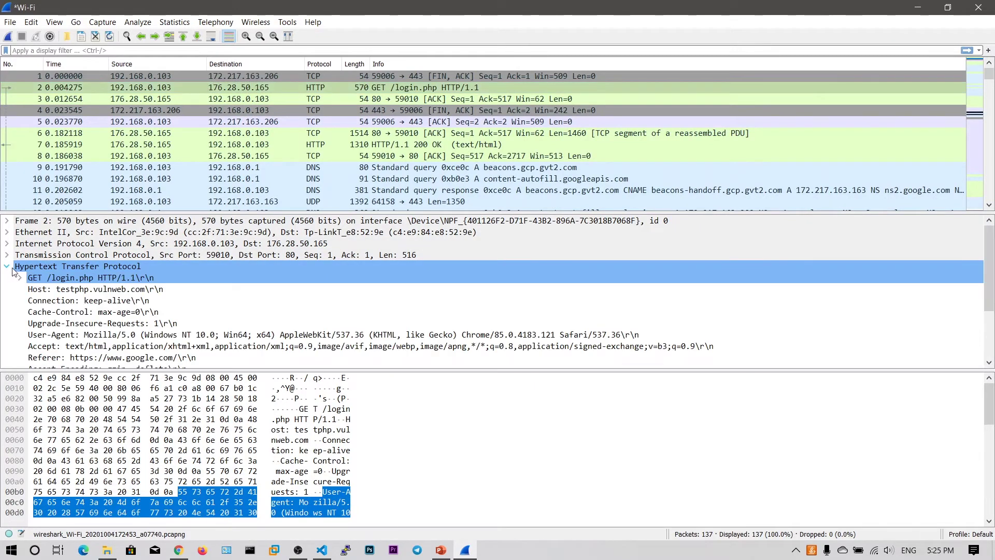
left_click(82, 289)
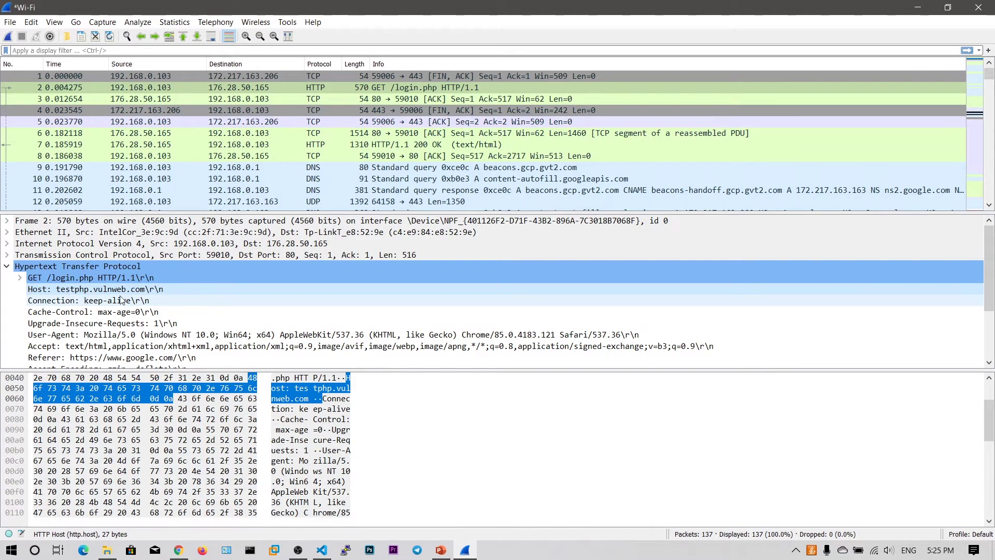
left_click(178, 549)
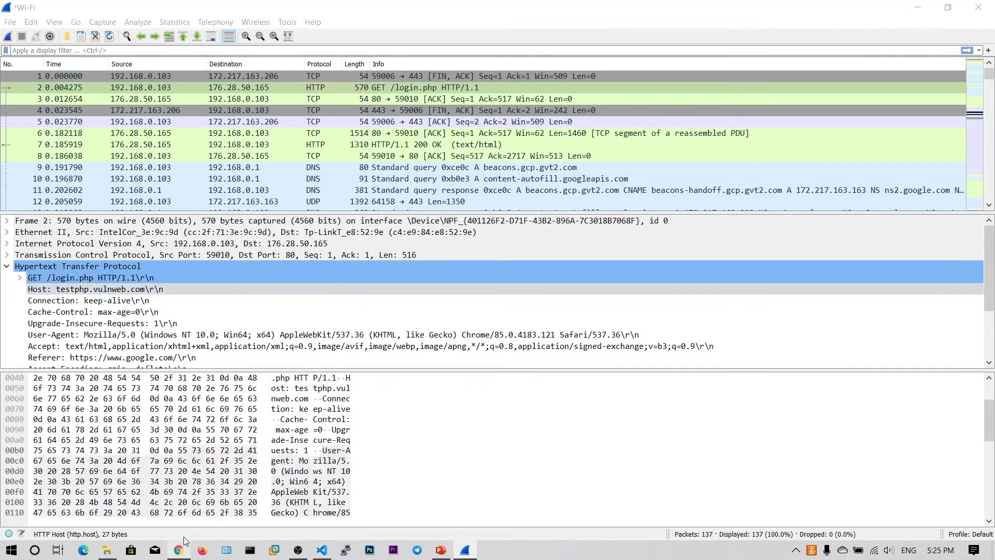
Highlight the host name and page name in Chrome's address bar, then return to Wireshark.
left_click_drag(233, 33, 138, 47)
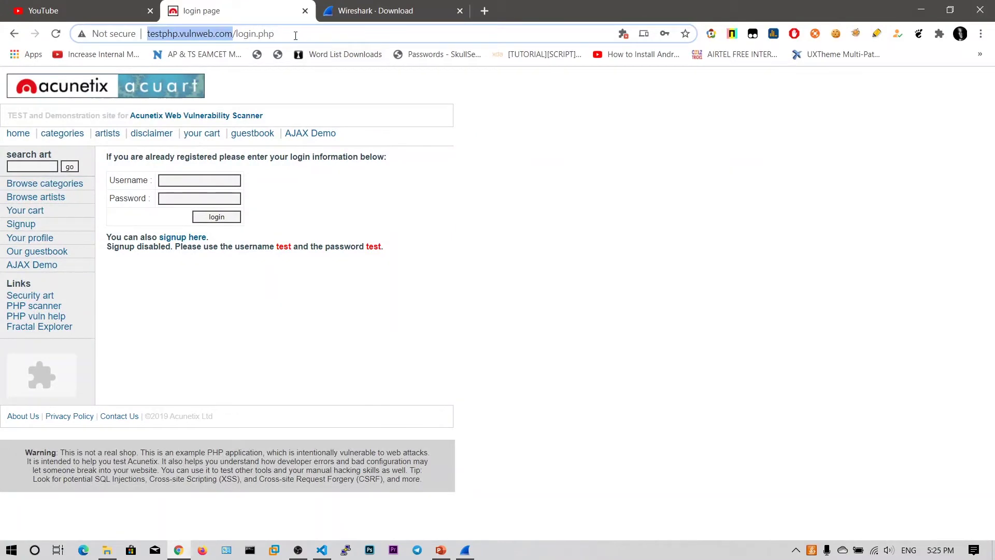
left_click_drag(295, 35, 246, 35)
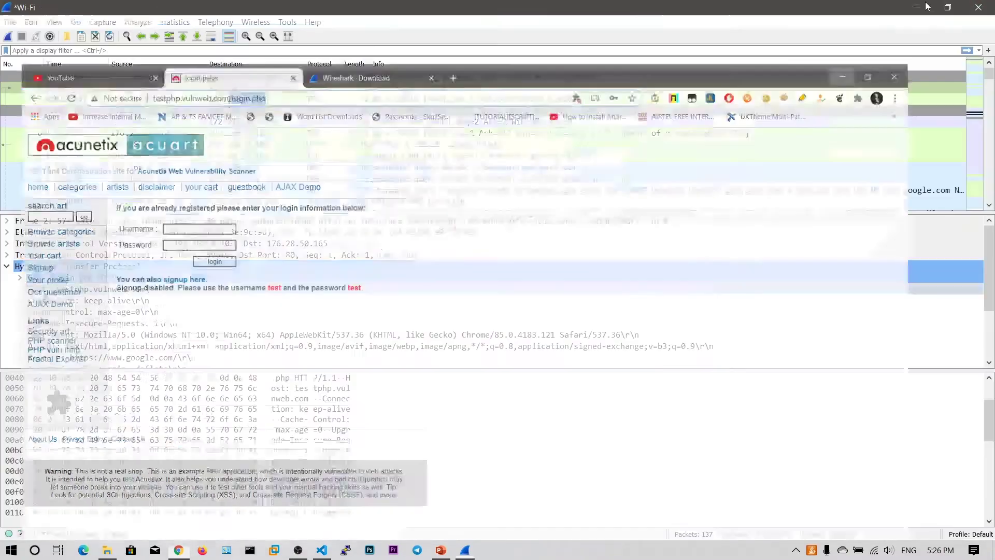
left_click(921, 10)
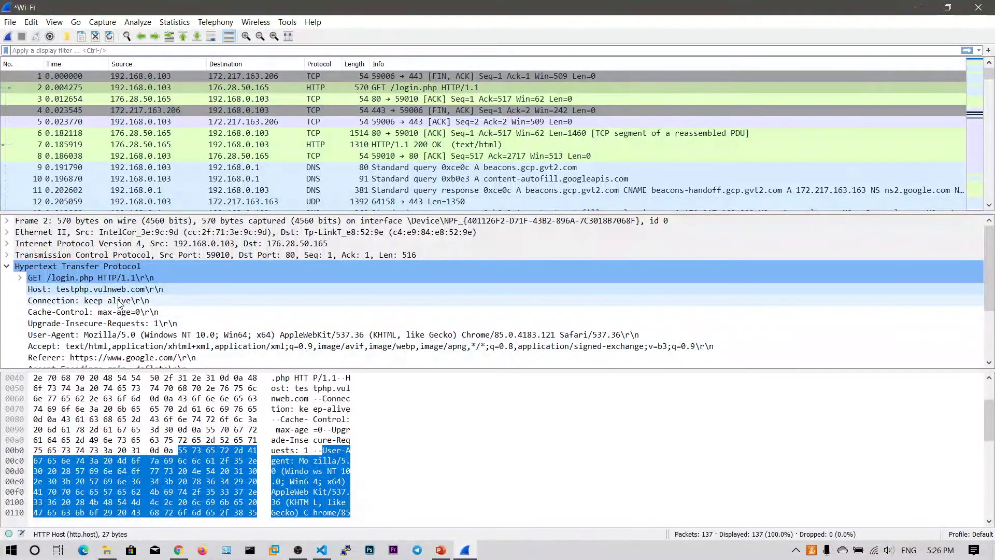
Inspect the Connection header and the request line's method, URI and version, then collapse HTTP.
left_click(118, 301)
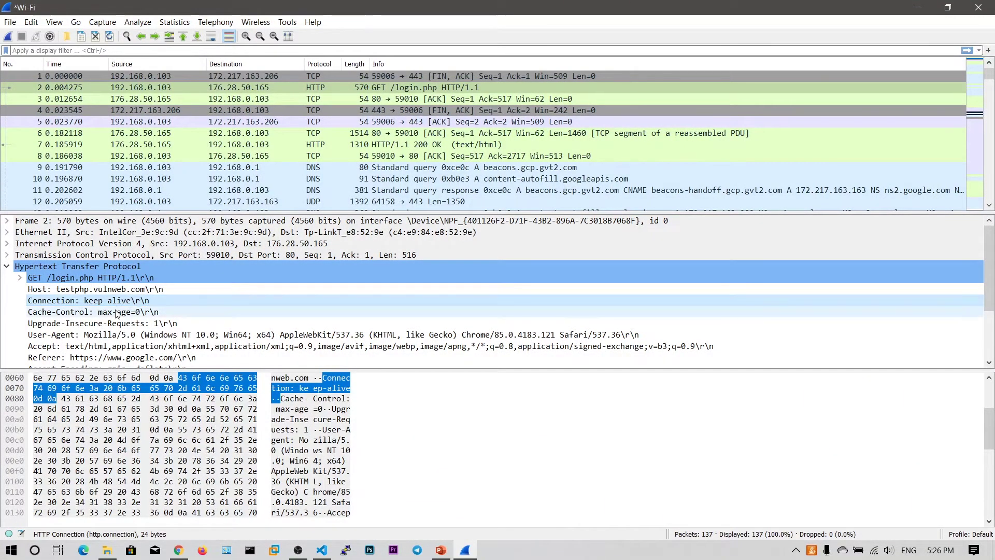
scroll(118, 313, "down", 2)
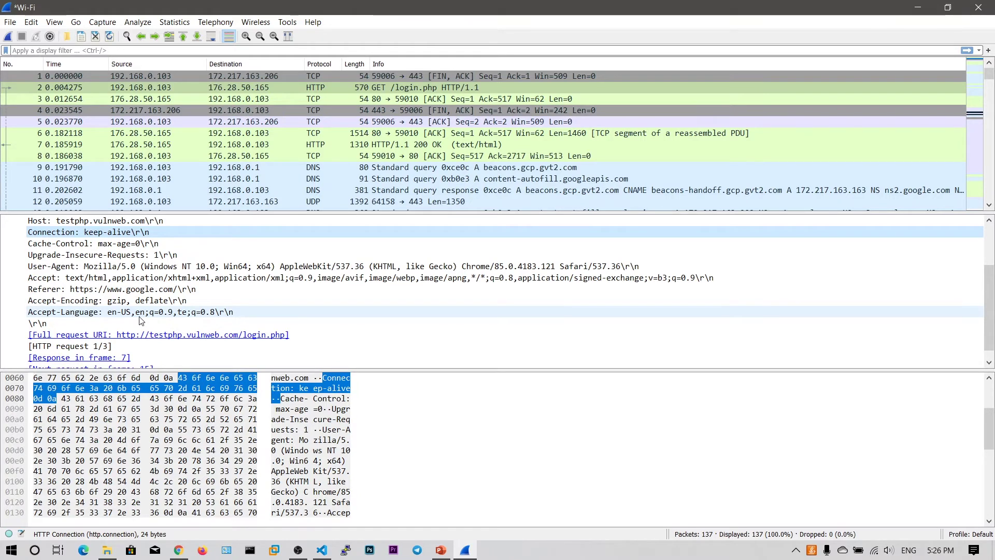
scroll(139, 320, "down", 1)
scroll(140, 321, "up", 4)
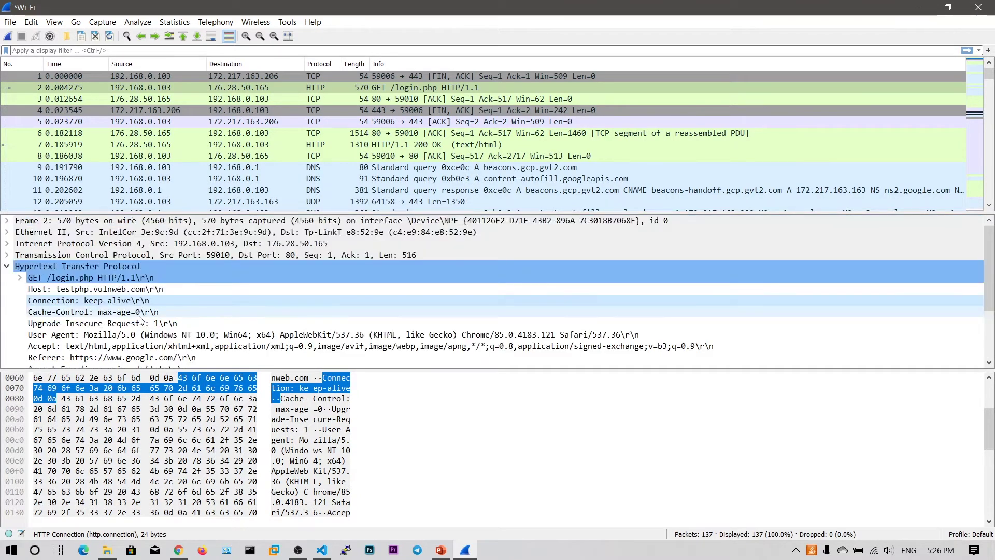
left_click(19, 278)
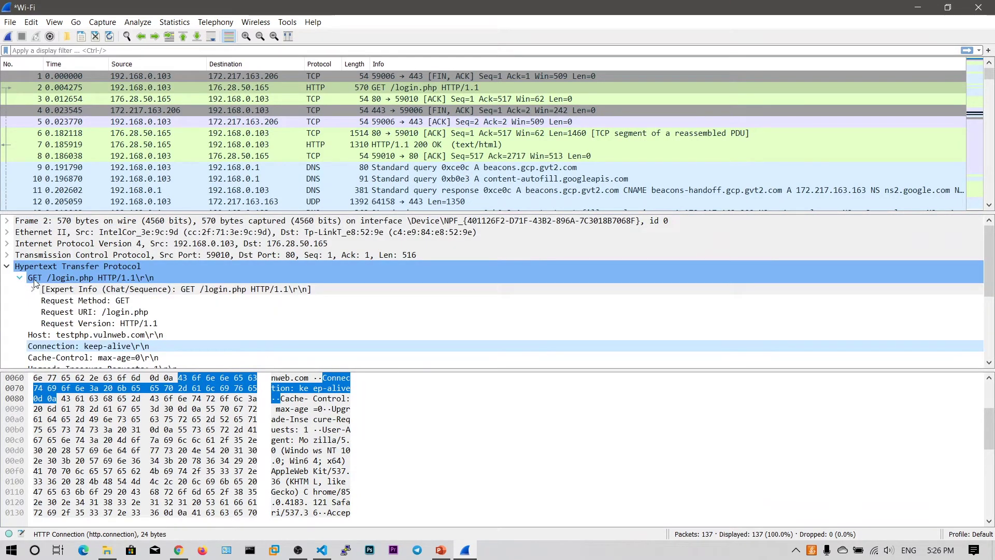
left_click(7, 266)
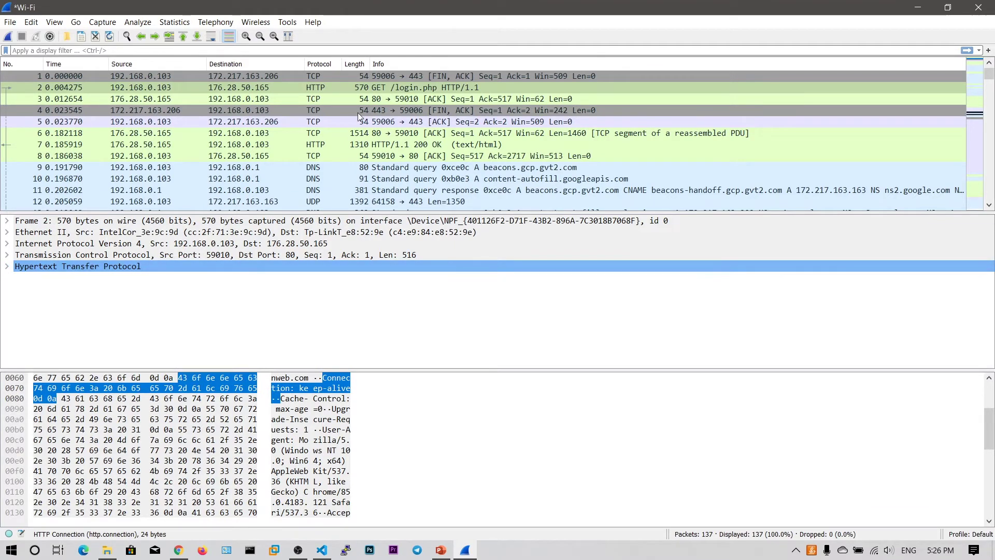
left_click(255, 89)
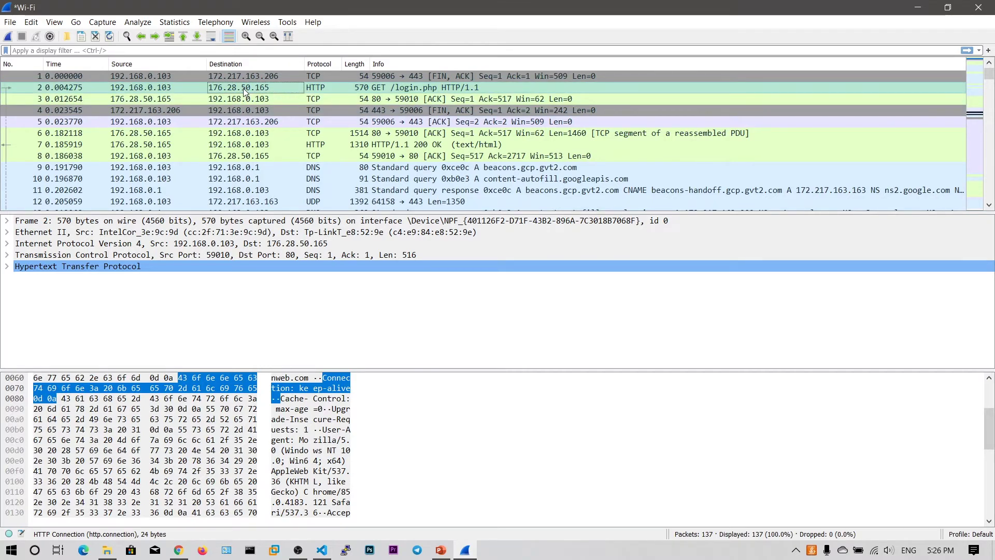
left_click(214, 51)
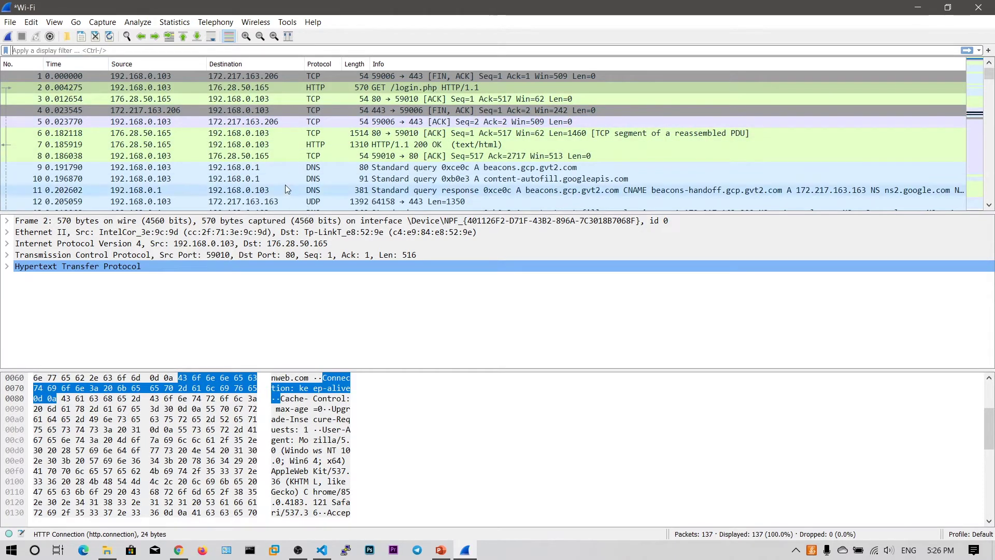
left_click(139, 88)
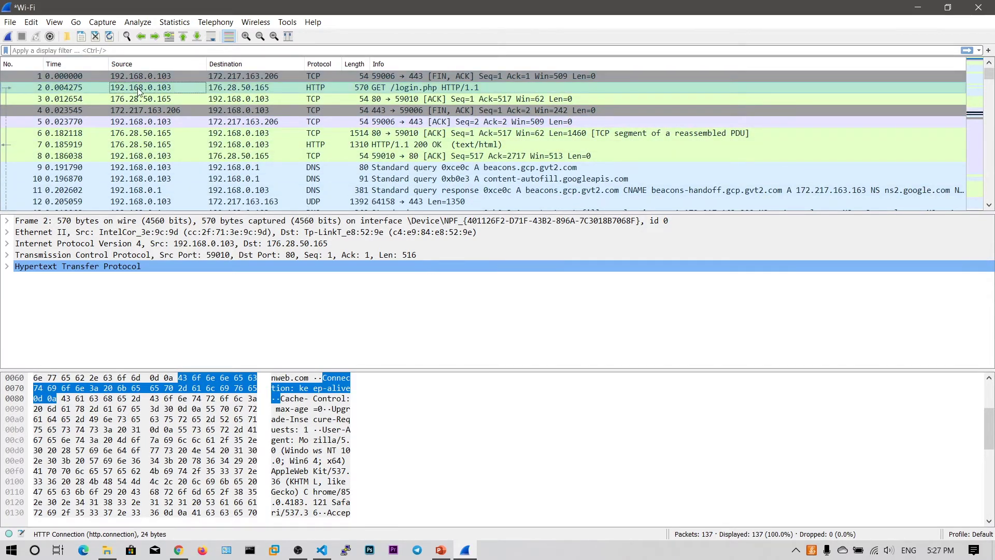
left_click(251, 90)
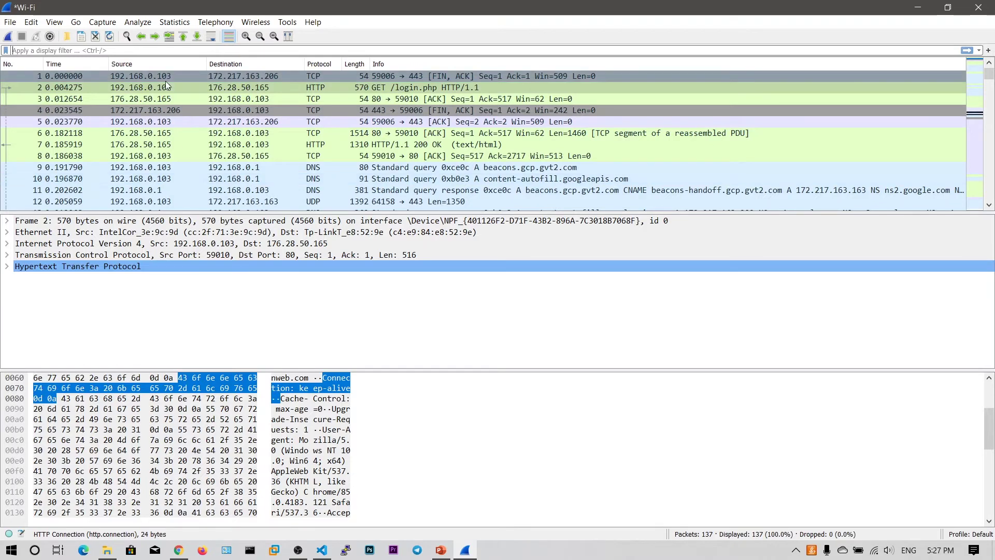
Apply display filter ip.addr==176.28.50.165, leaving 35 of 137 packets.
key("ctrl+slash")
type("ip.addr")
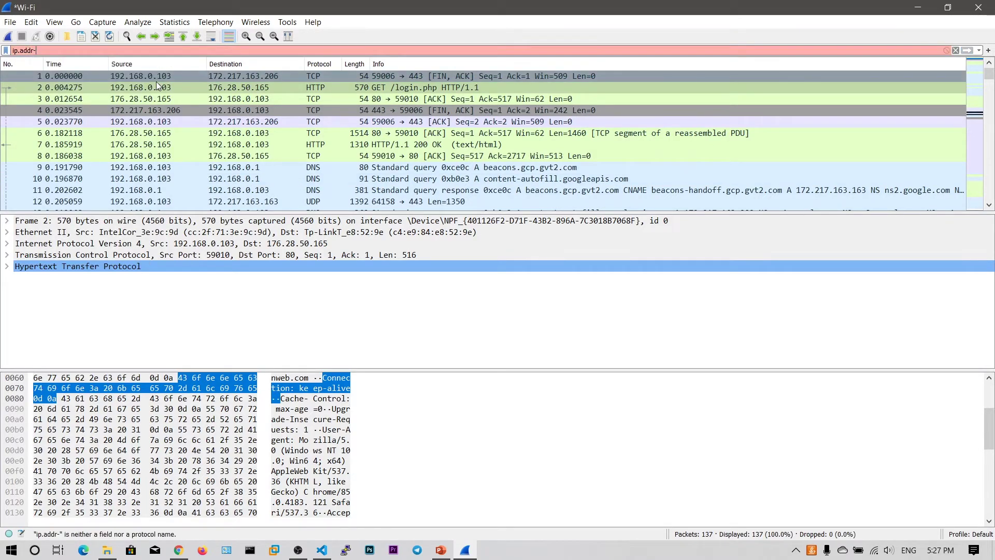
type("==")
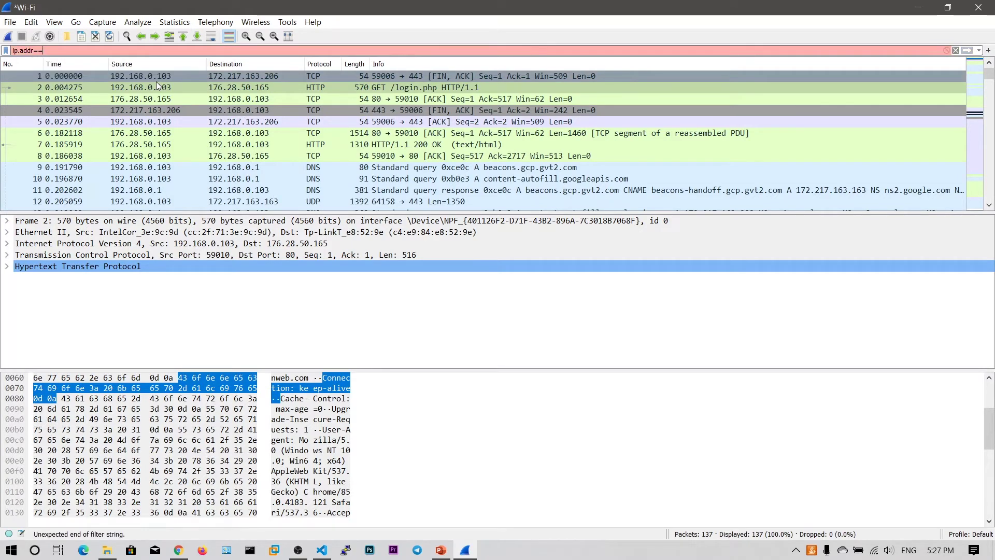
type("1")
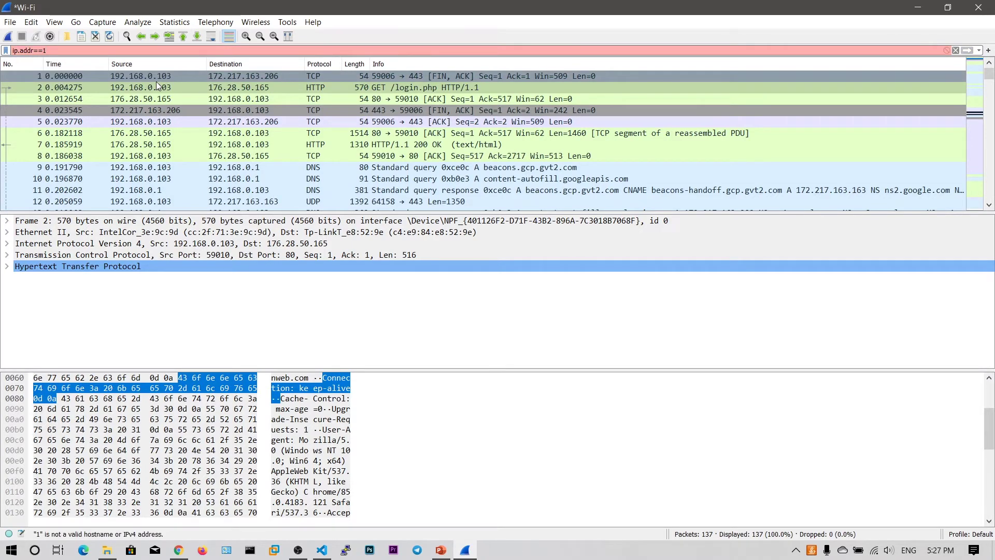
type("7")
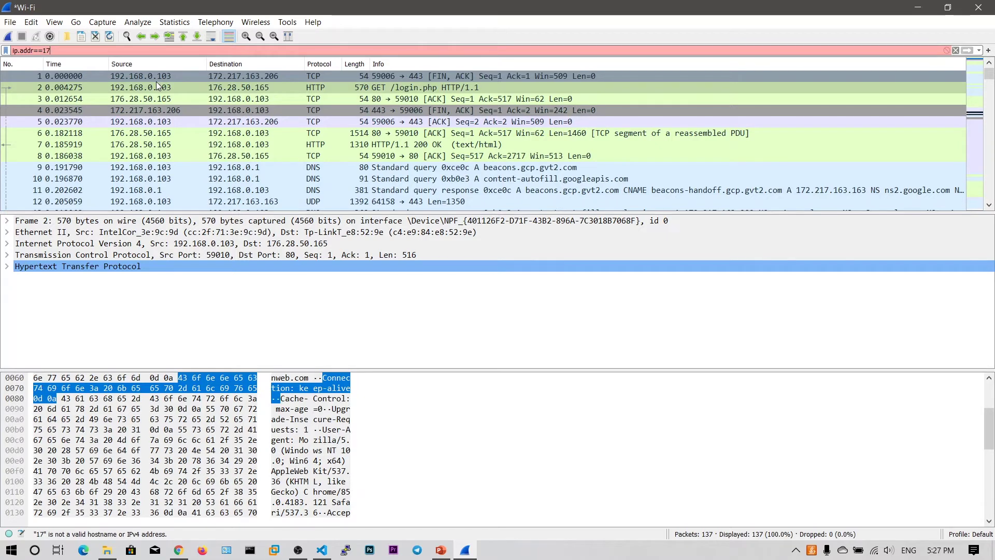
type("6.28.")
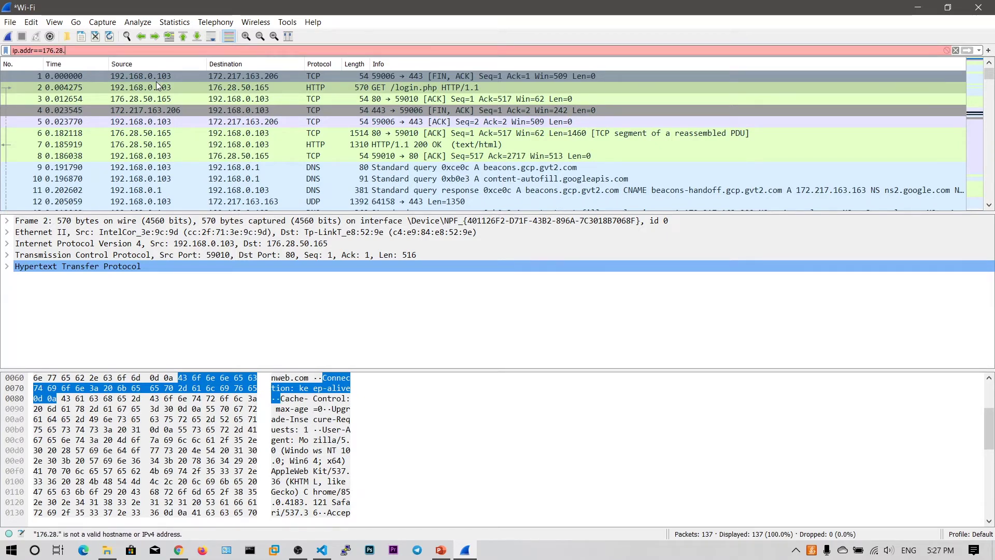
type("50.")
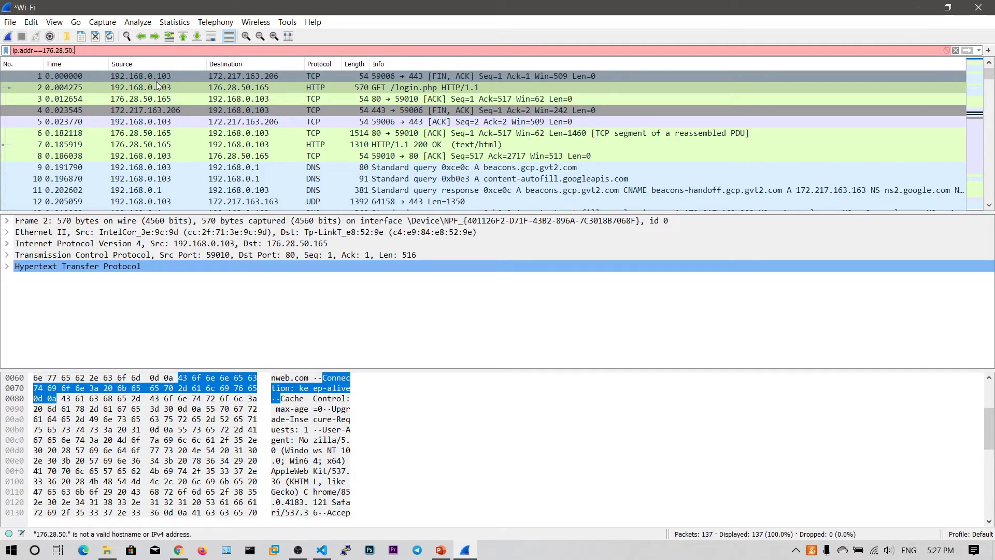
type("165")
key("Return")
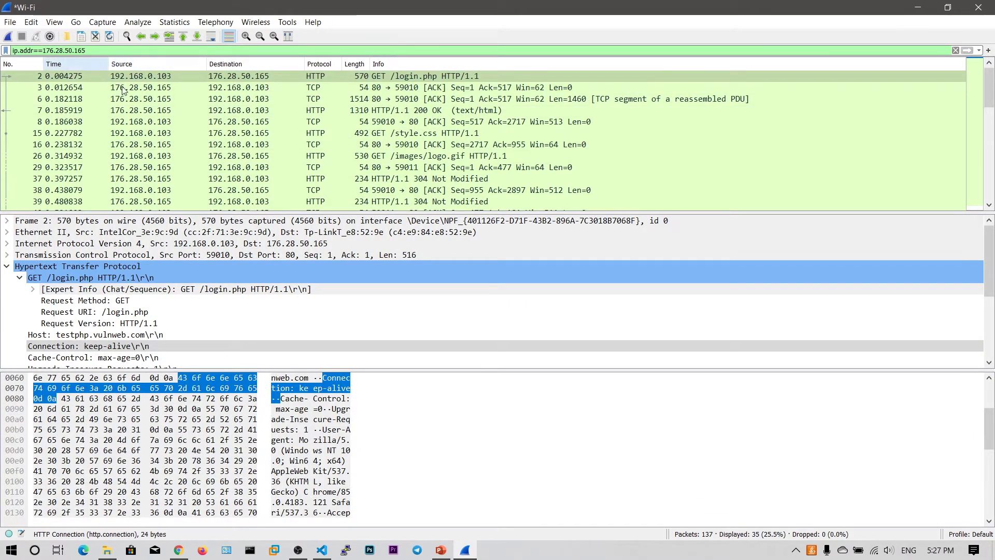
Step through frames 2, 3 and 7: GET request, server acknowledgement, HTTP 200 response.
scroll(269, 117, "down", 8)
scroll(270, 117, "up", 8)
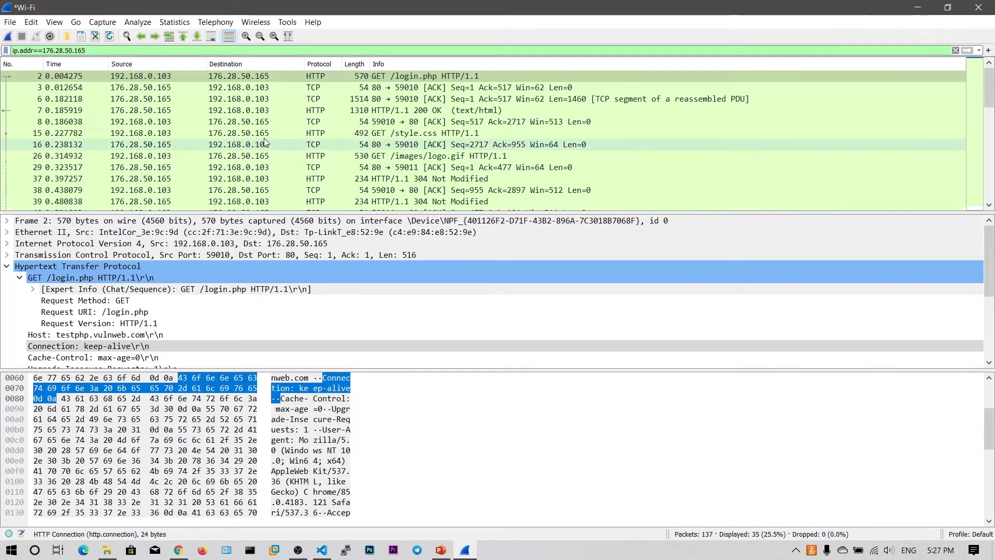
left_click(248, 77)
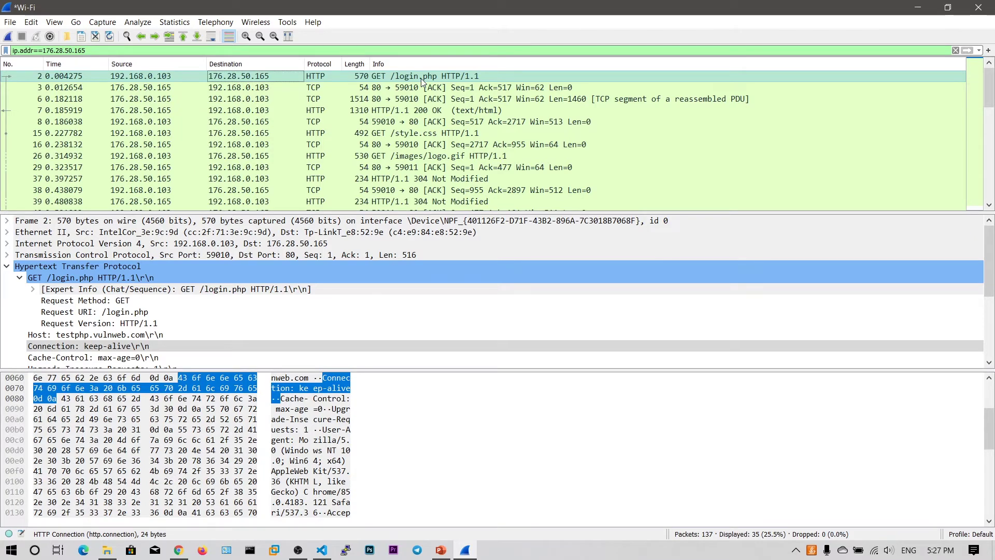
left_click(249, 89)
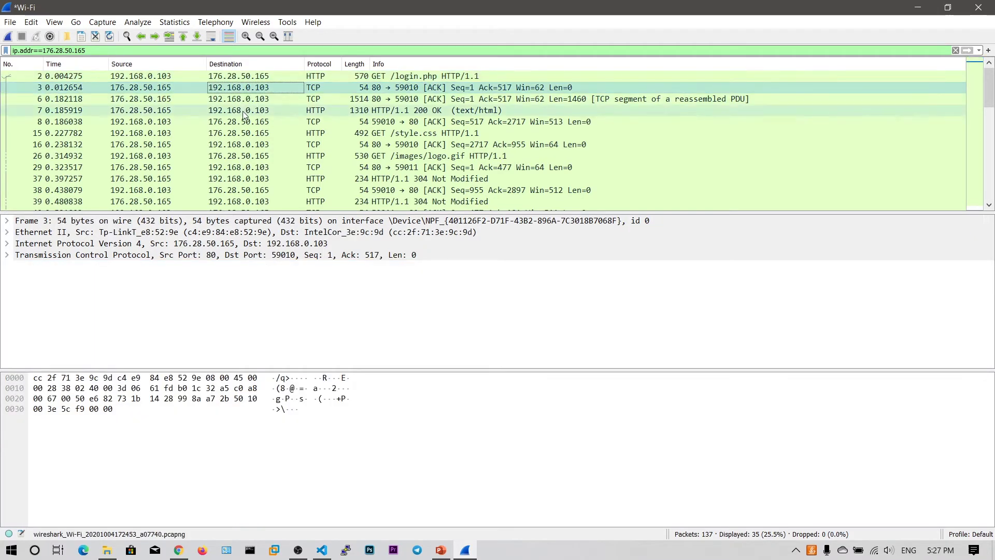
left_click(244, 111)
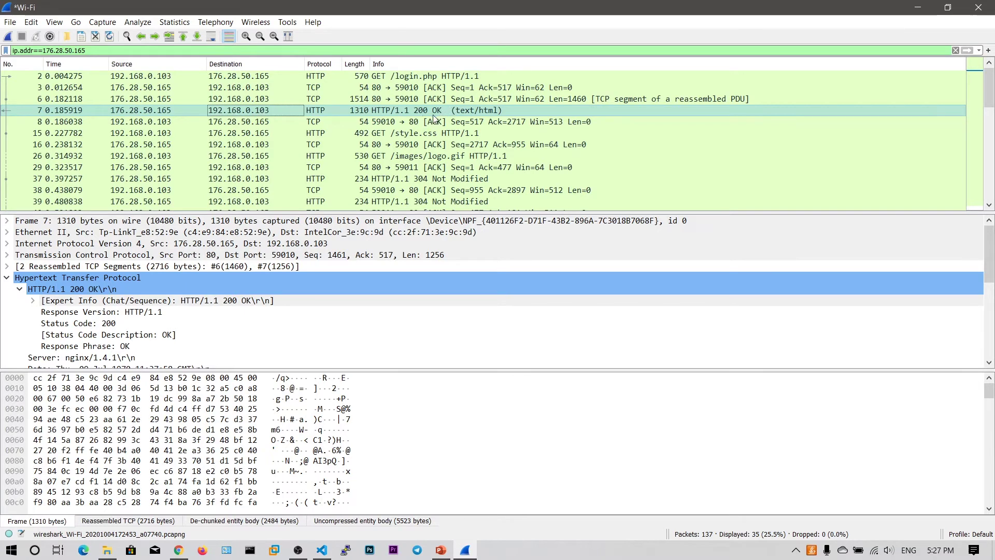
Expand and collapse the response's line-based HTML text in the details pane.
scroll(77, 316, "down", 5)
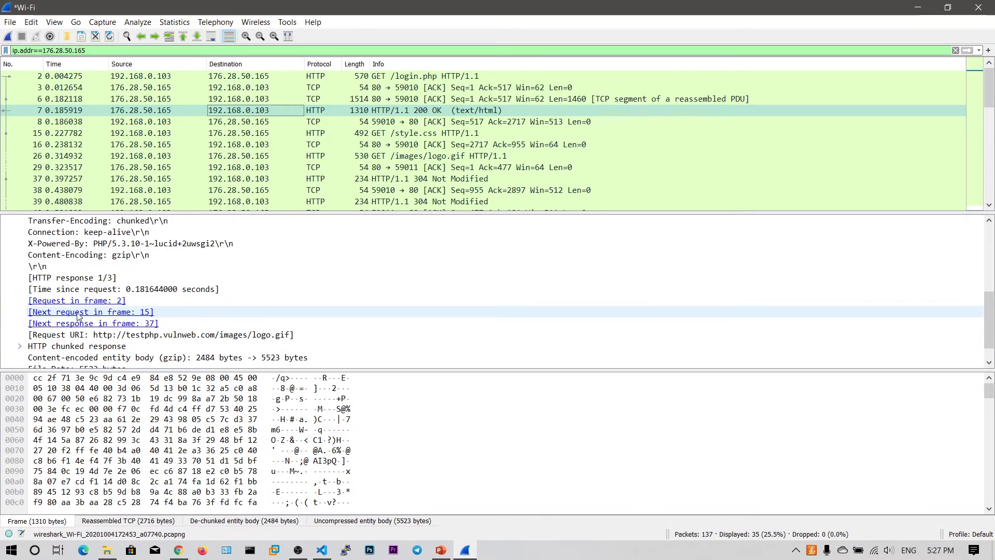
scroll(78, 316, "down", 1)
left_click(194, 405)
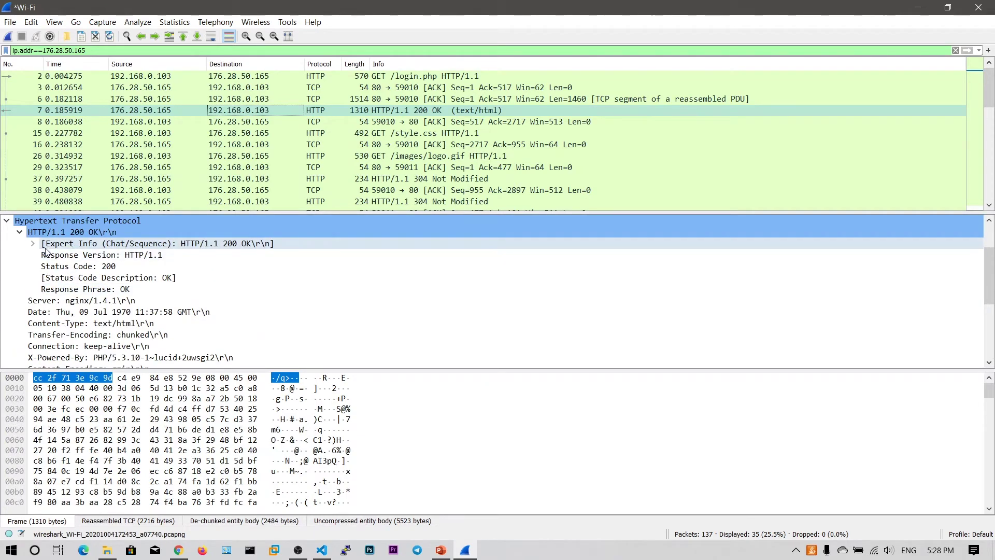
scroll(46, 252, "down", 4)
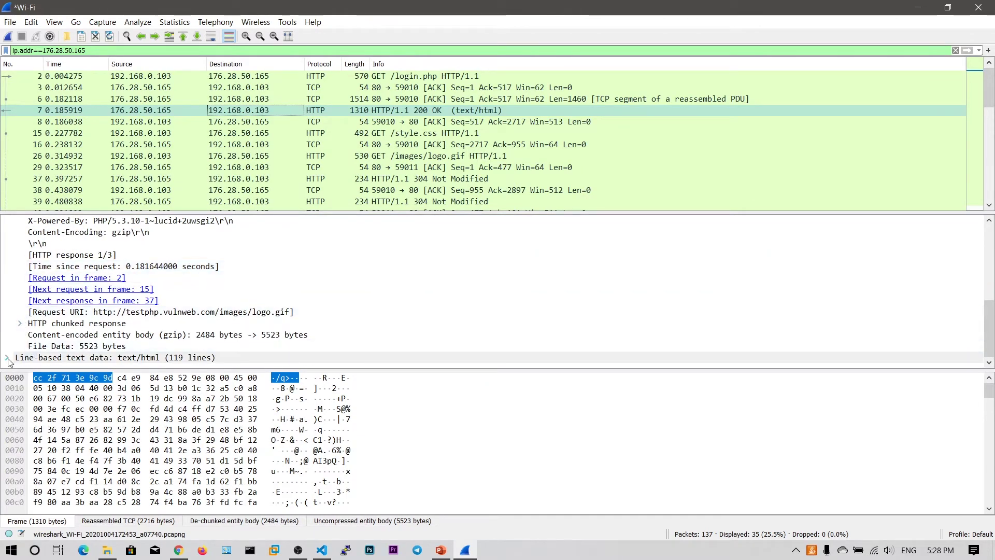
double_click(52, 357)
scroll(58, 349, "down", 6)
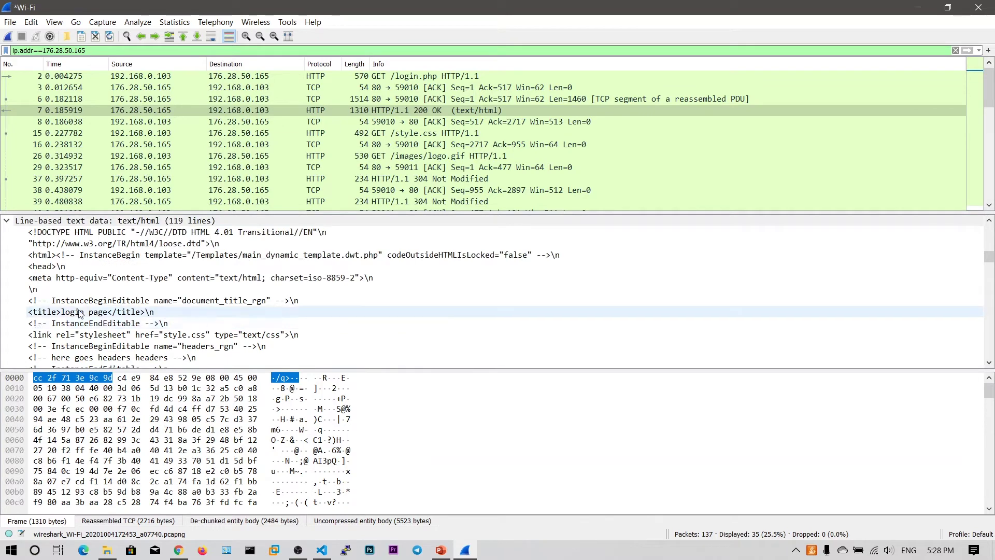
scroll(85, 273, "up", 2)
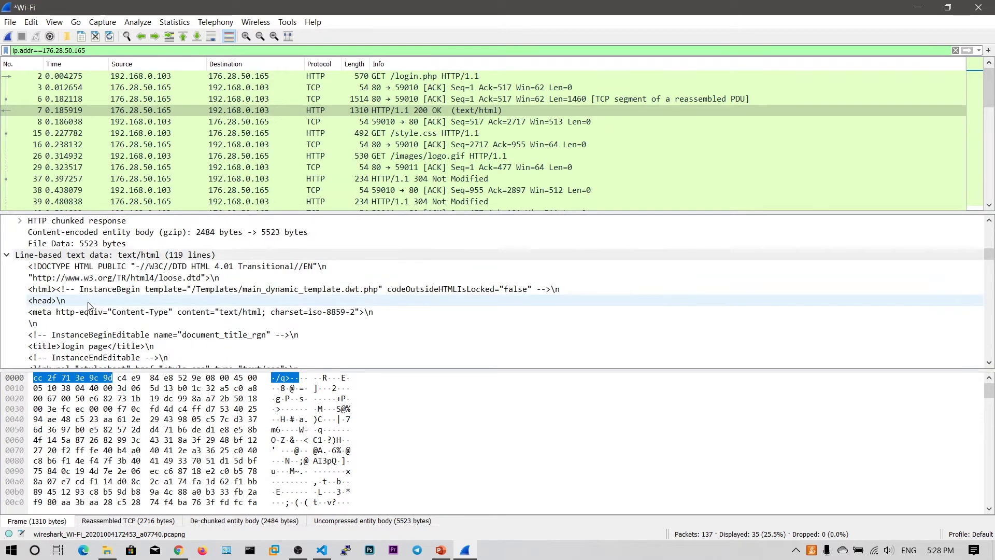
left_click(8, 290)
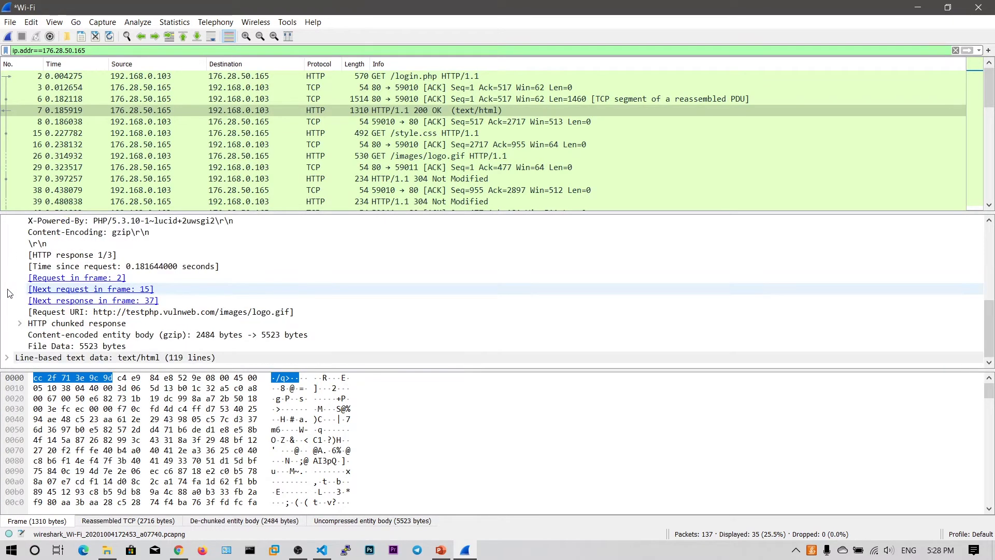
Reselect frame 7 and highlight the bytes of the login page's HTML text.
left_click(281, 112)
scroll(282, 126, "down", 5)
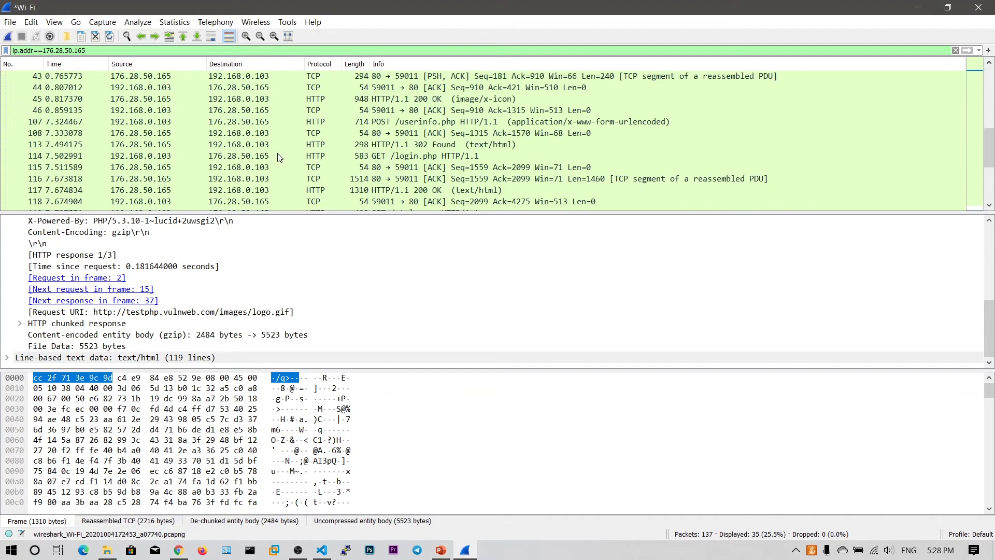
scroll(278, 153, "down", 2)
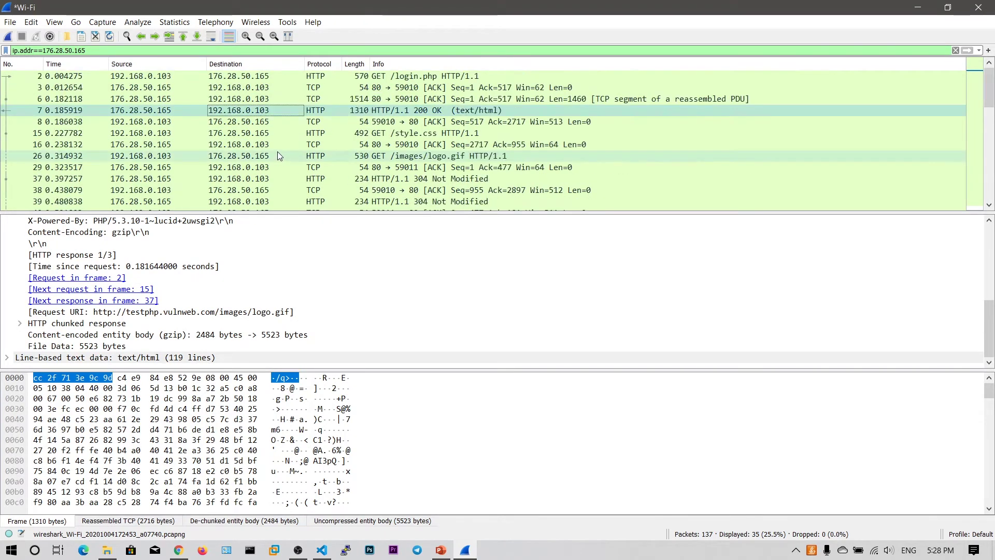
scroll(278, 151, "up", 3)
scroll(278, 150, "up", 1)
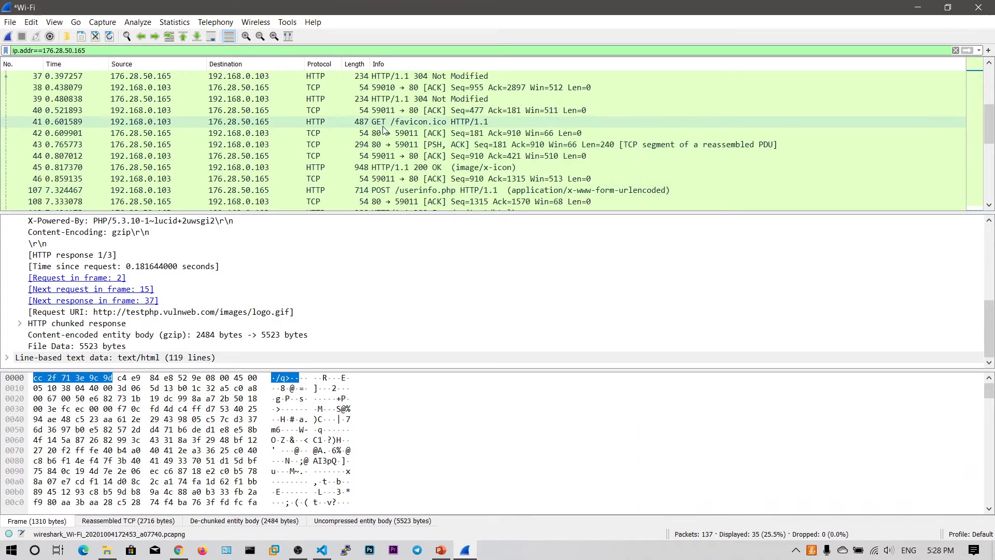
left_click(254, 362)
Check Chrome's empty Username field, dismiss autofill, and minimize the browser.
left_click(178, 549)
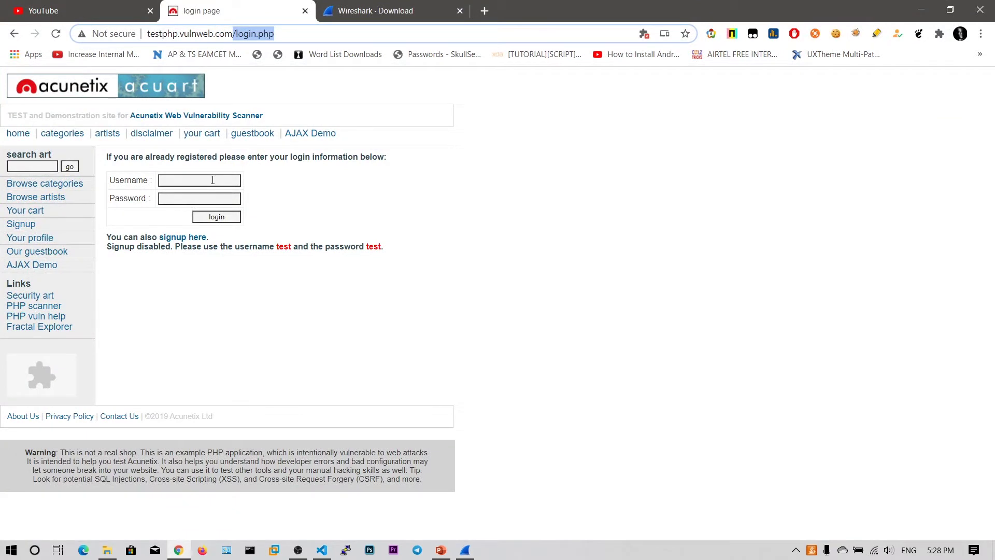
left_click(191, 178)
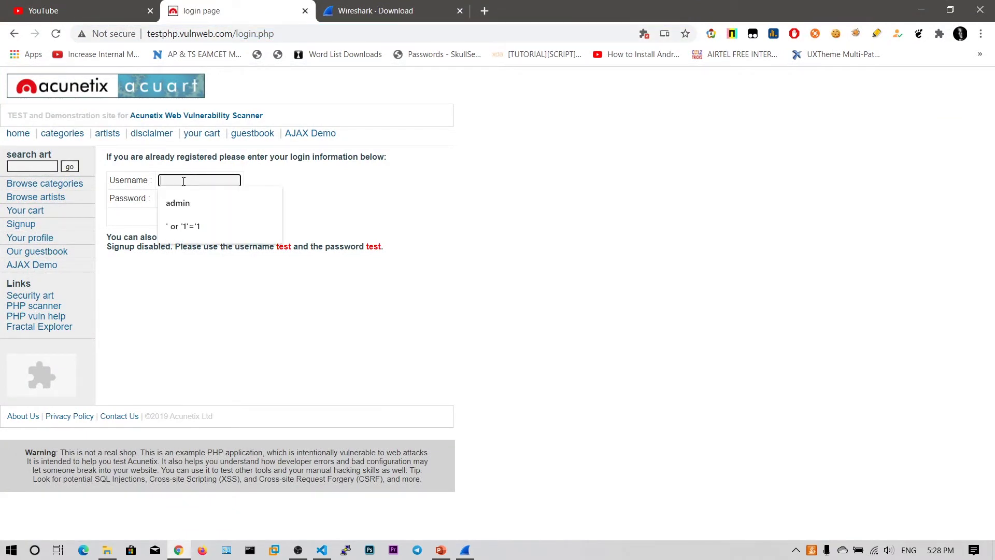
left_click(480, 201)
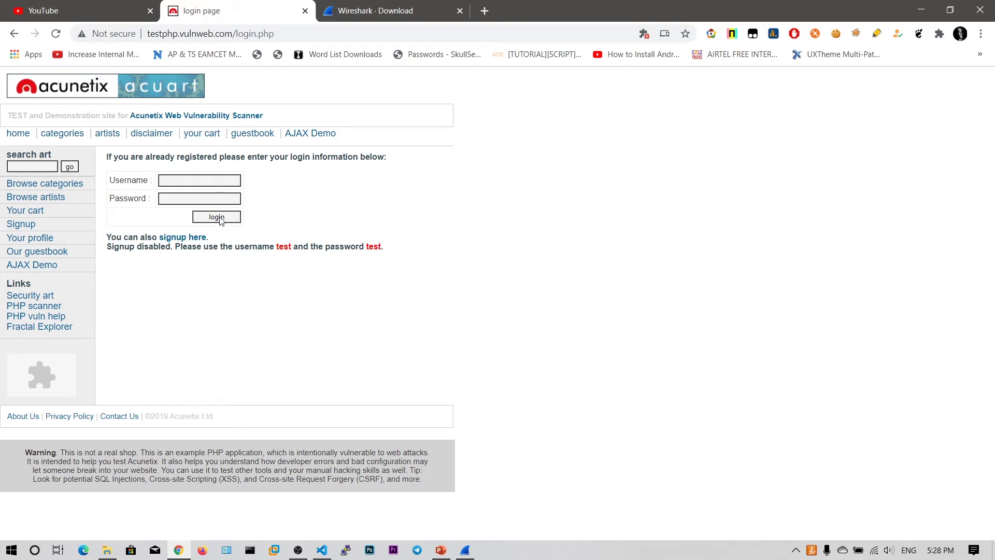
left_click(920, 9)
Select packet 107, POST /userinfo.php, and show its request line's bytes.
scroll(369, 139, "up", 4)
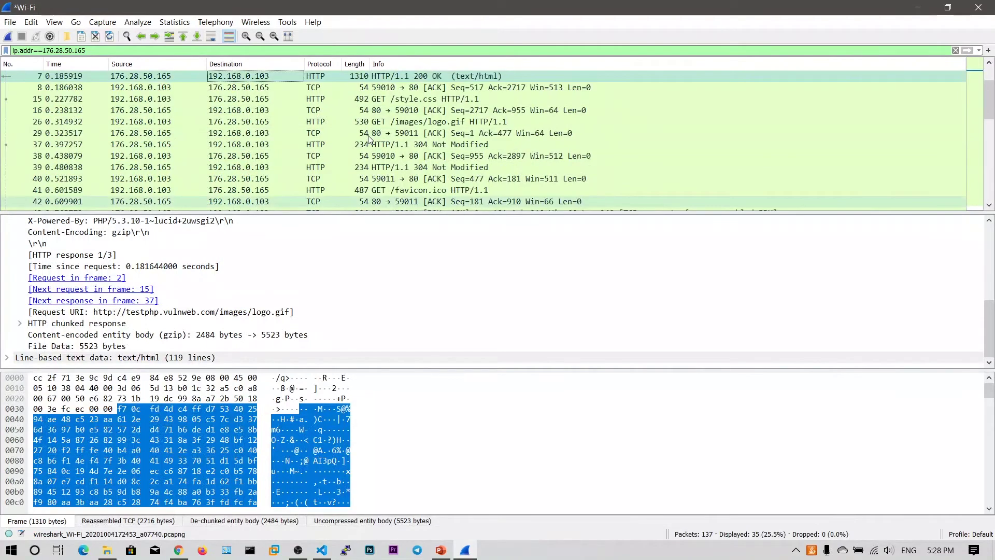
scroll(369, 137, "down", 1)
scroll(369, 150, "down", 3)
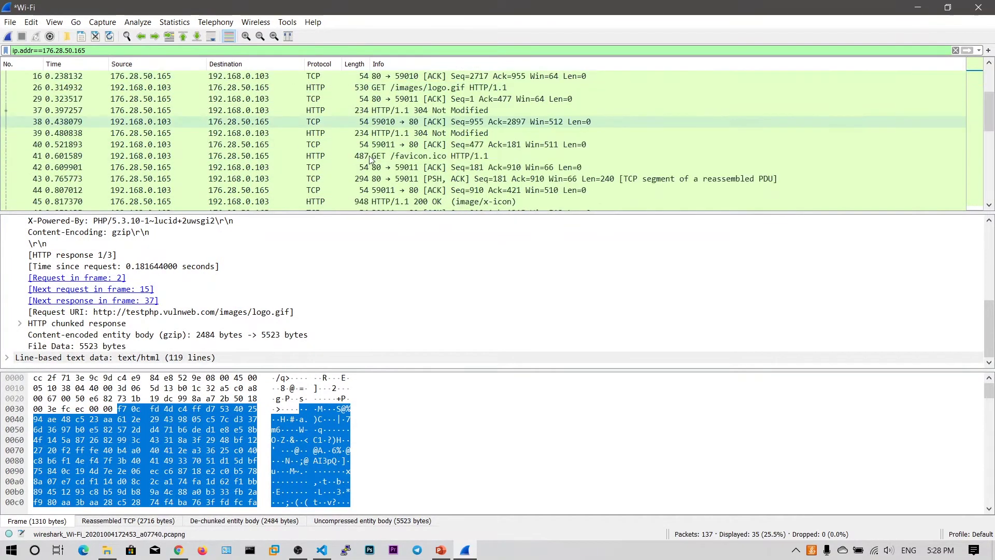
left_click(375, 156)
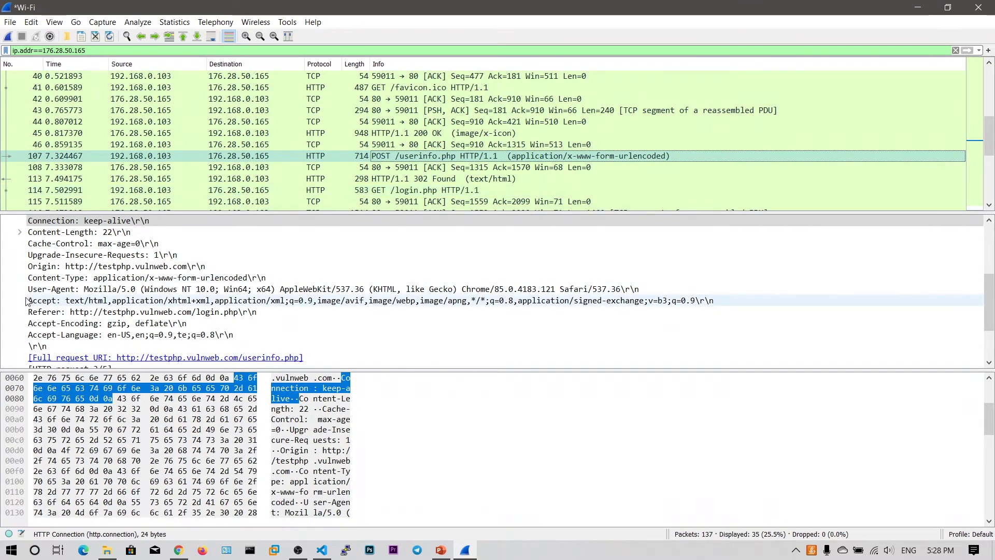
scroll(36, 290, "up", 4)
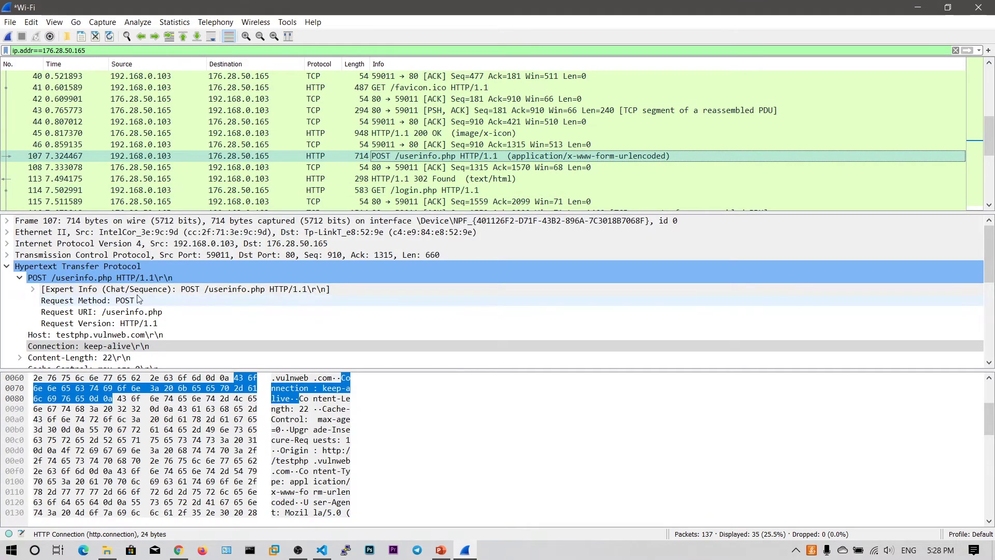
left_click(70, 278)
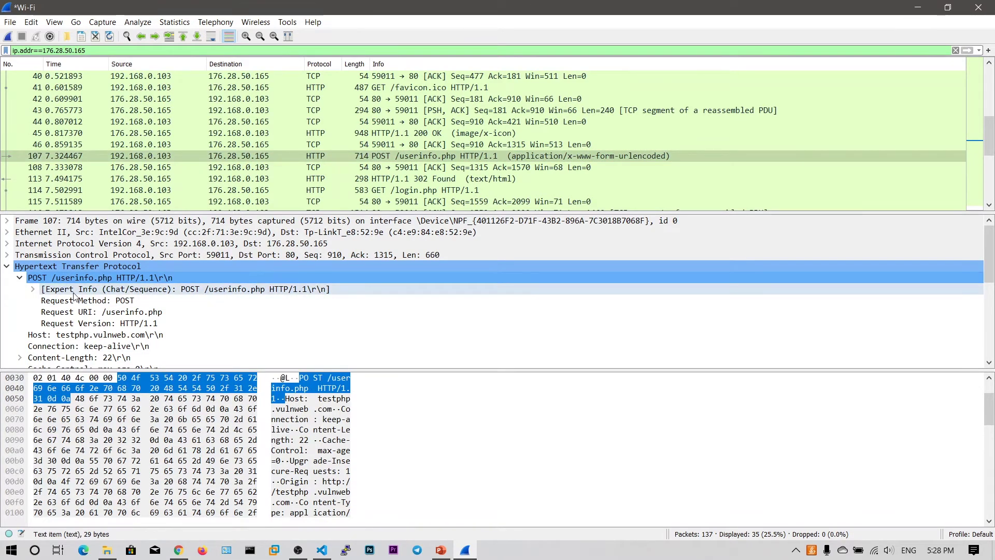
Expand the HTML Form URL Encoded data to reveal the uname and pass items.
scroll(74, 296, "down", 3)
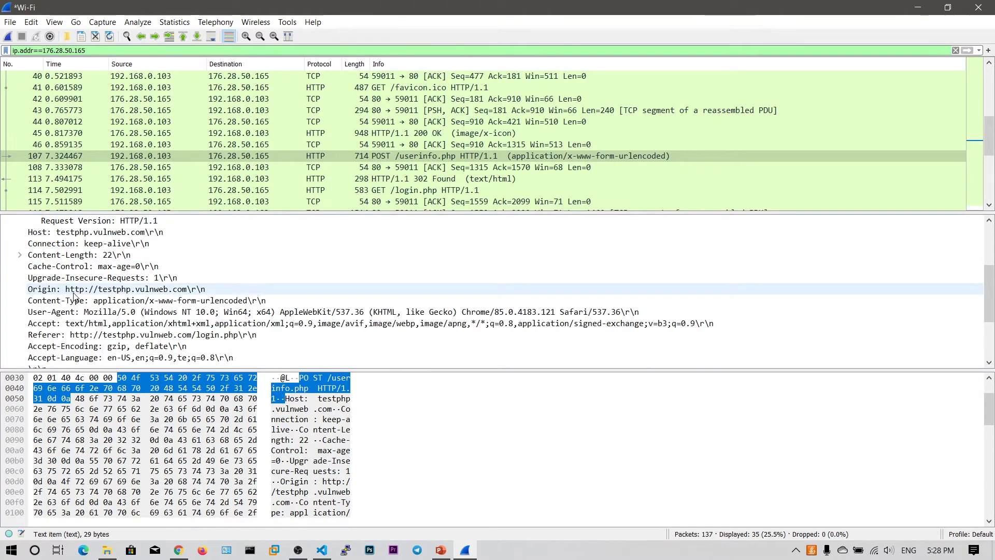
scroll(74, 296, "down", 3)
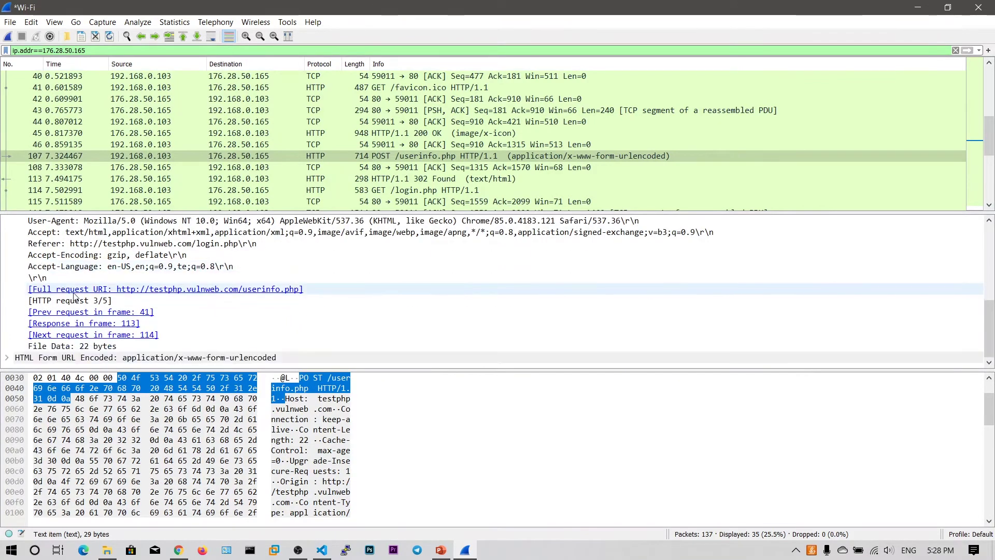
left_click(6, 357)
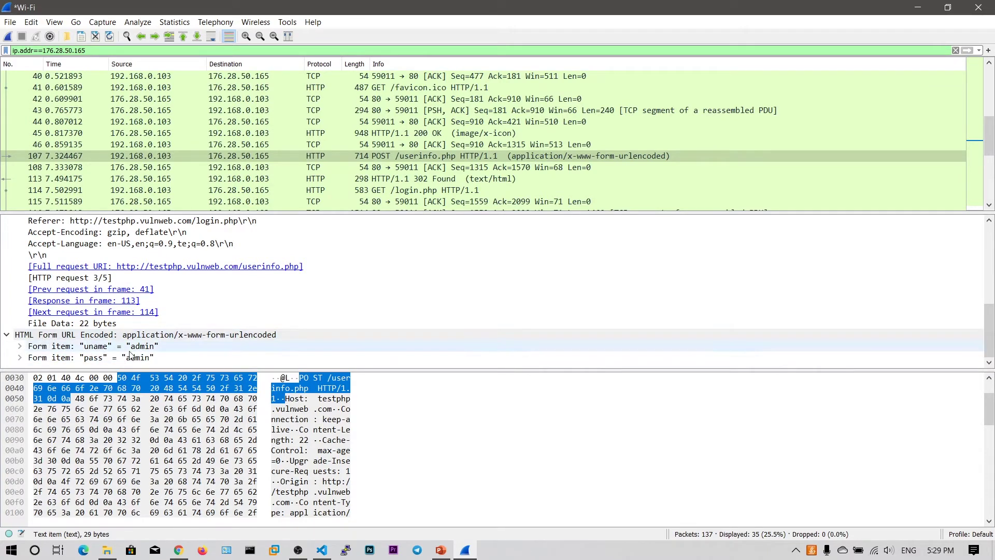
left_click(20, 346)
left_click(19, 346)
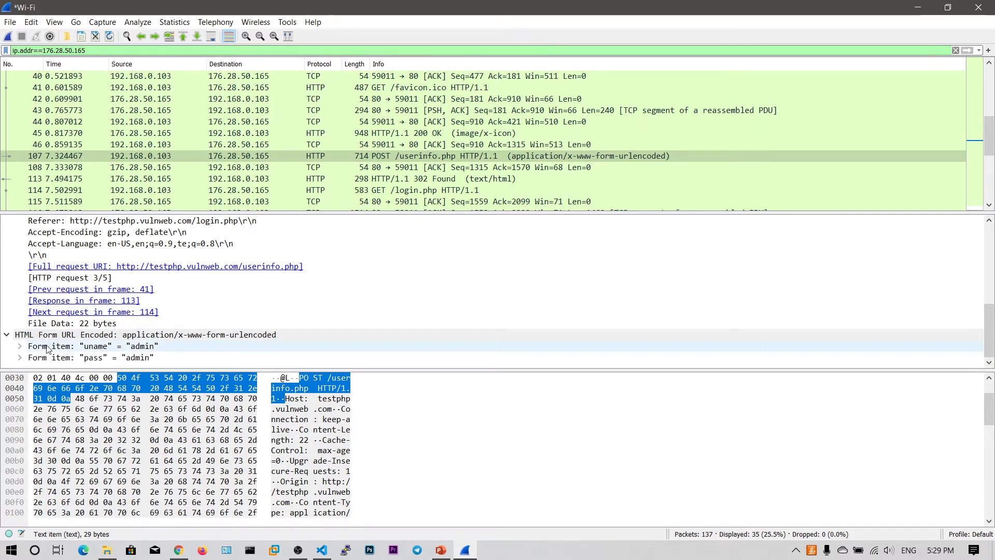
left_click(166, 515)
left_click(178, 550)
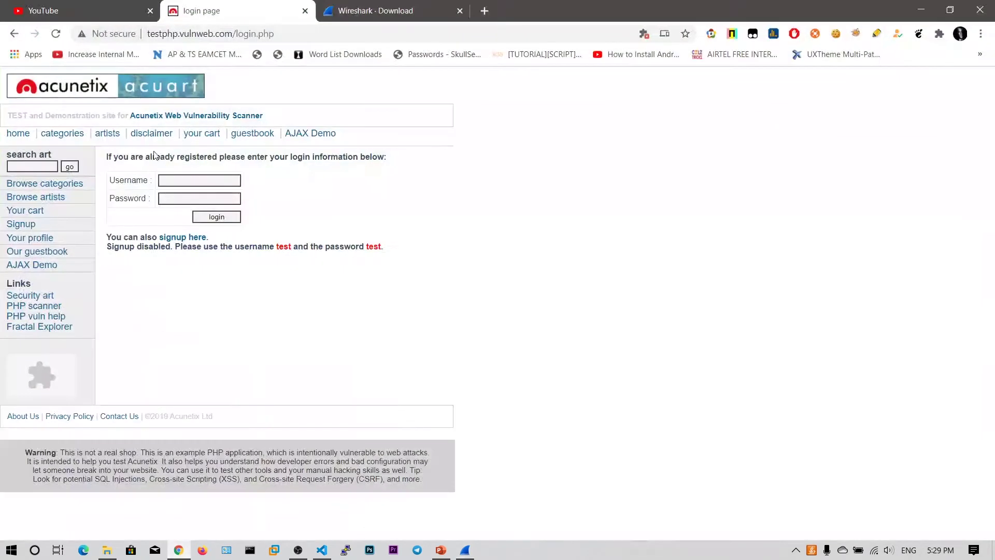
left_click_drag(146, 176, 100, 179)
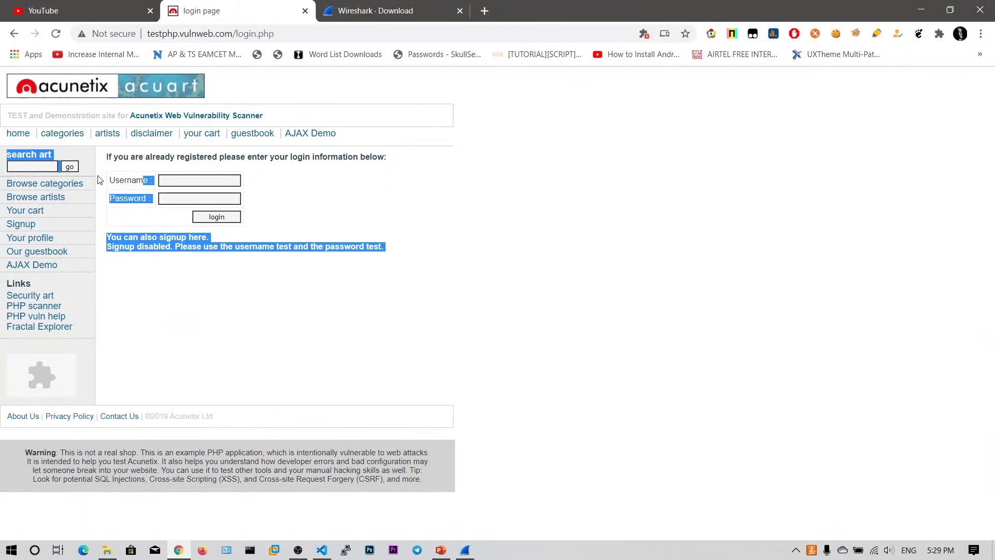
left_click(131, 178)
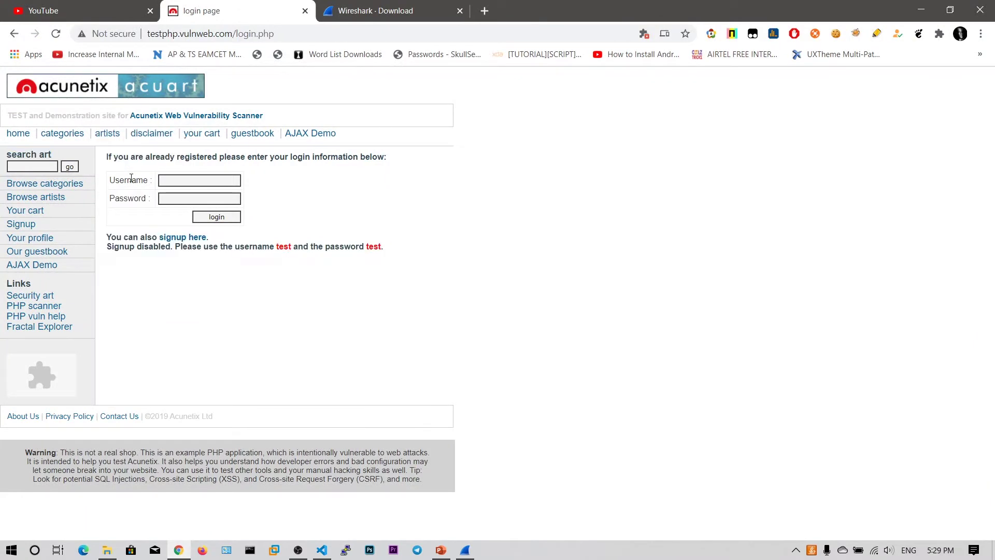
left_click(927, 12)
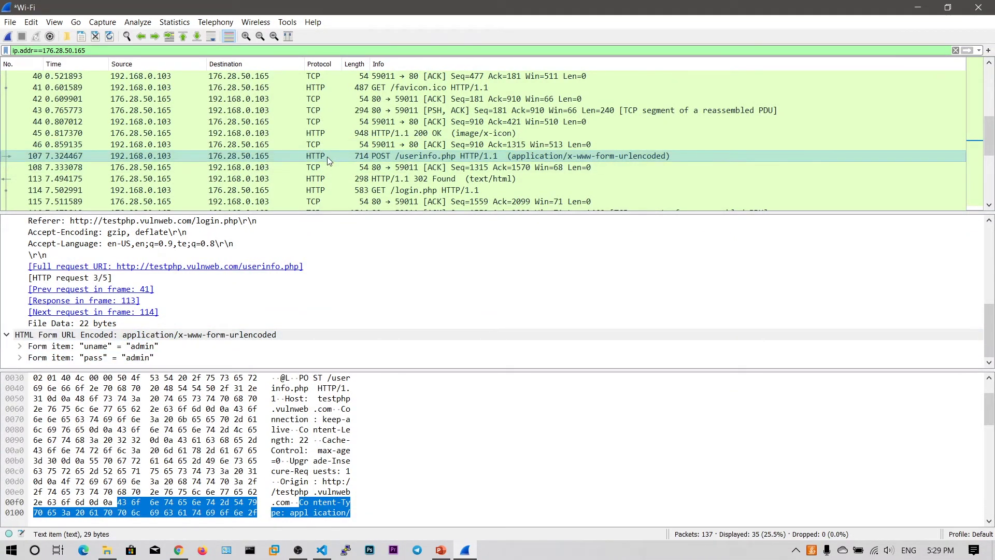
Highlight the uname and pass form items to locate their values in the hex bytes.
left_click(155, 357)
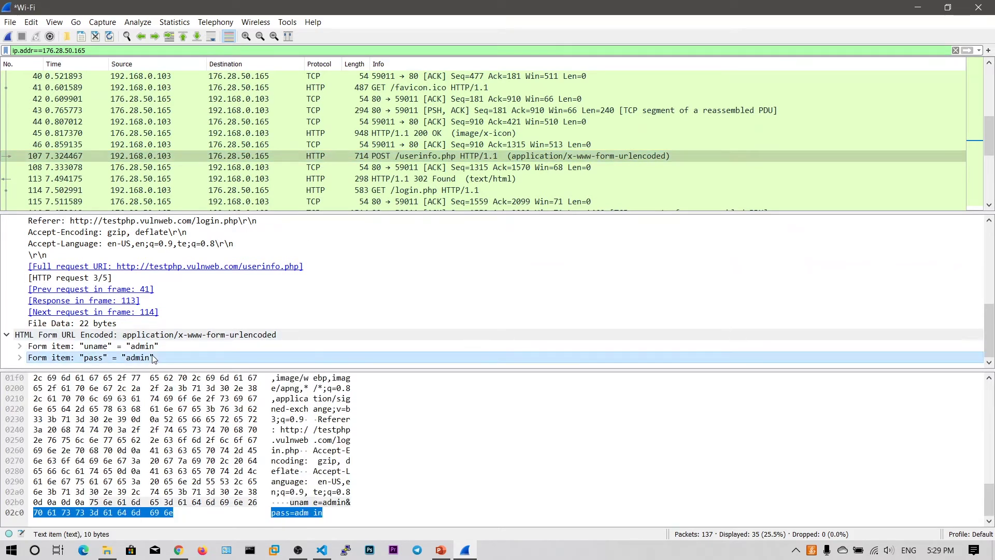
left_click(153, 348)
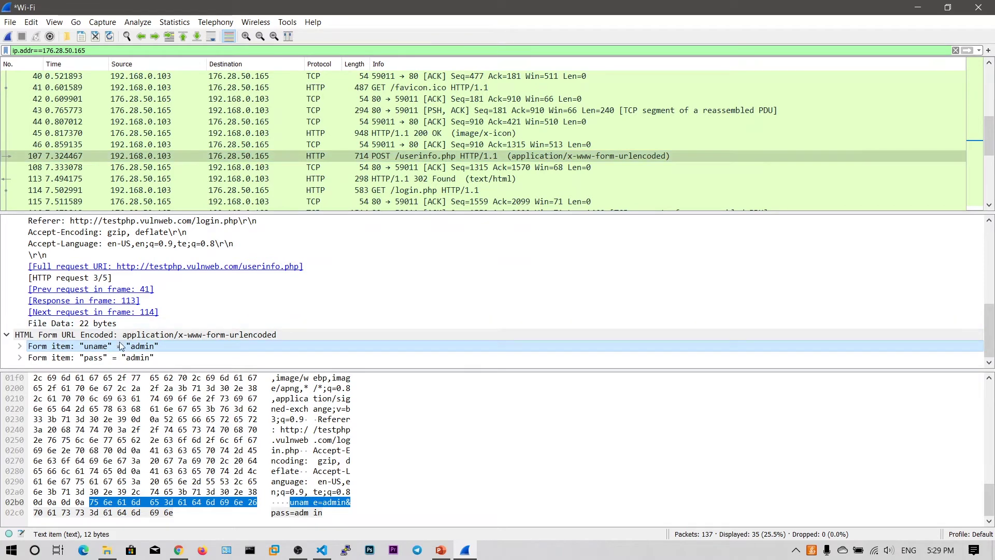
left_click(139, 362)
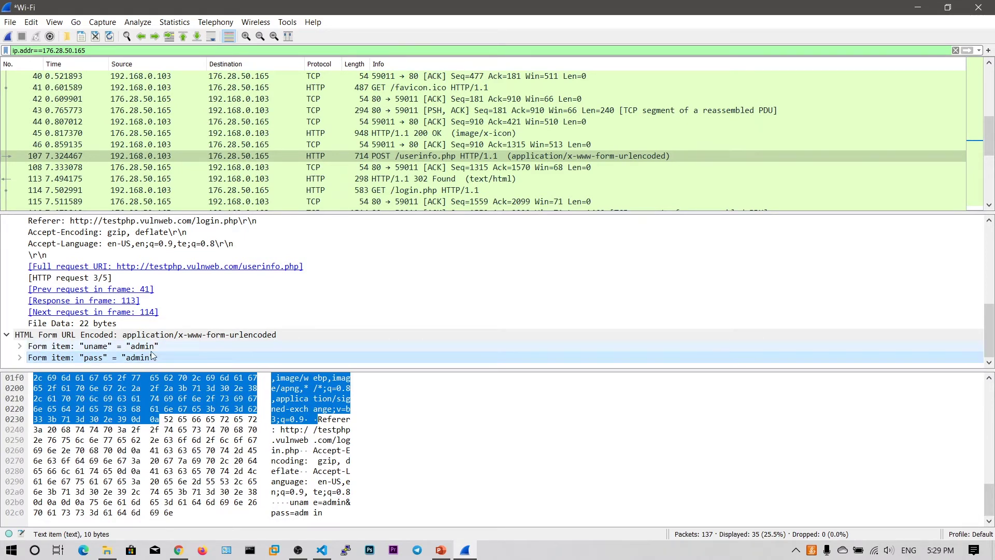
key("Up")
scroll(309, 140, "down", 3)
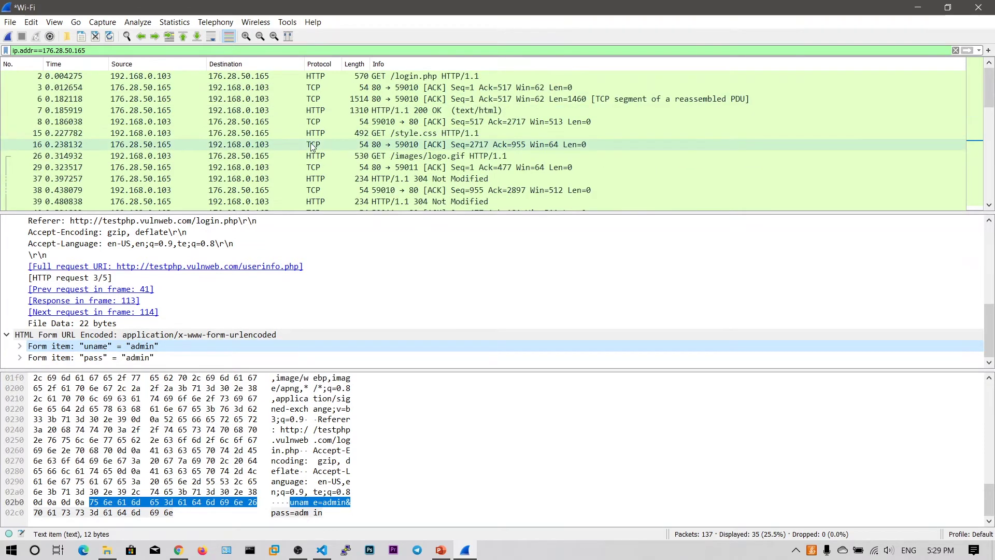
left_click(179, 549)
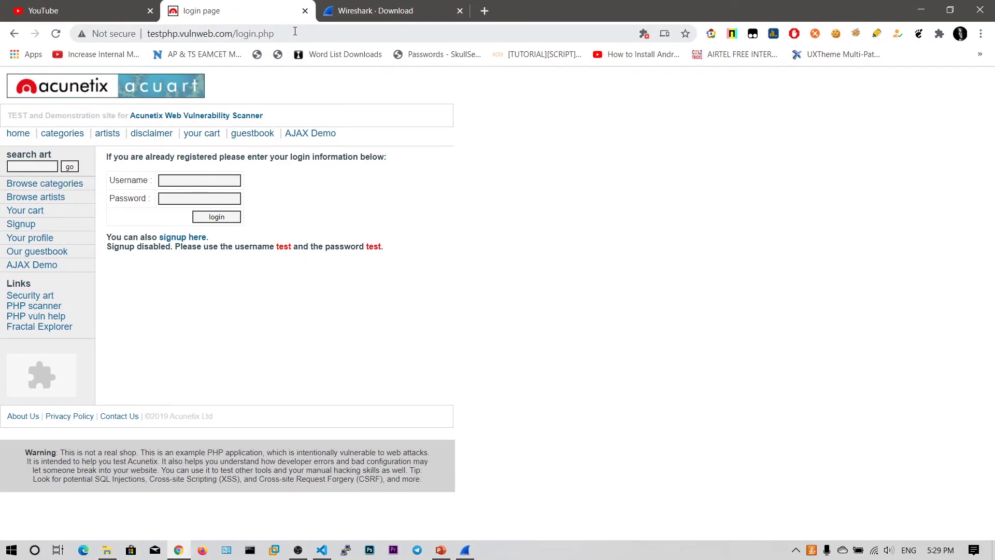
left_click(181, 33)
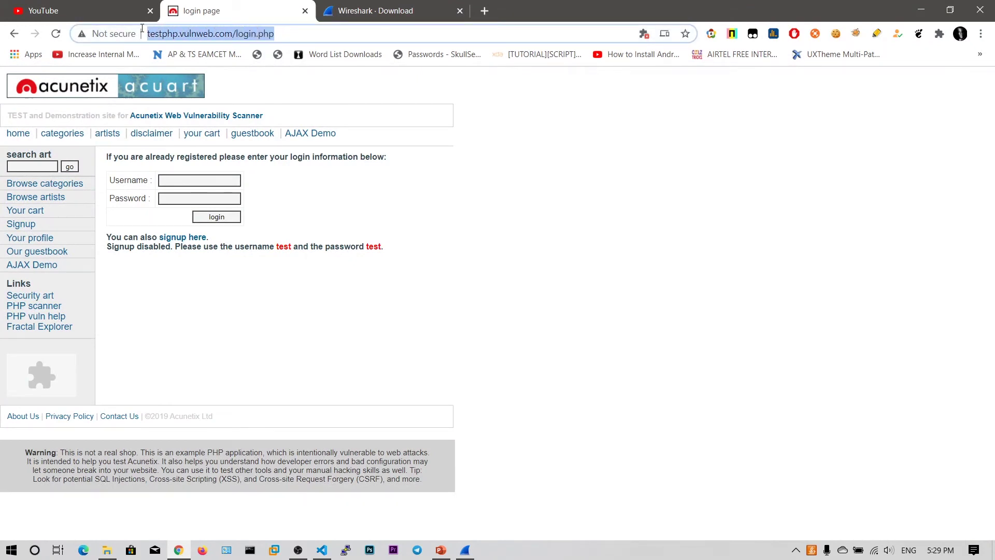
left_click(293, 30)
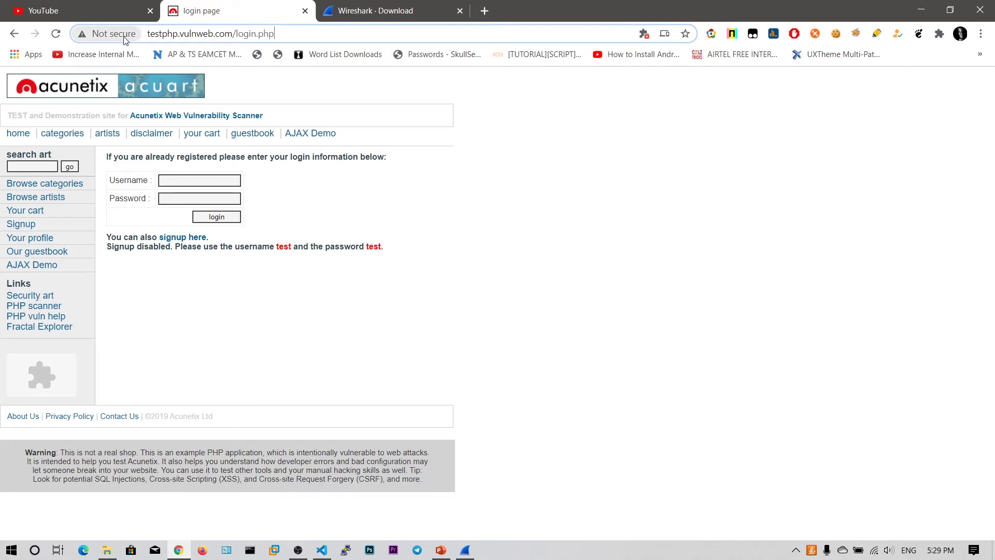
left_click(120, 40)
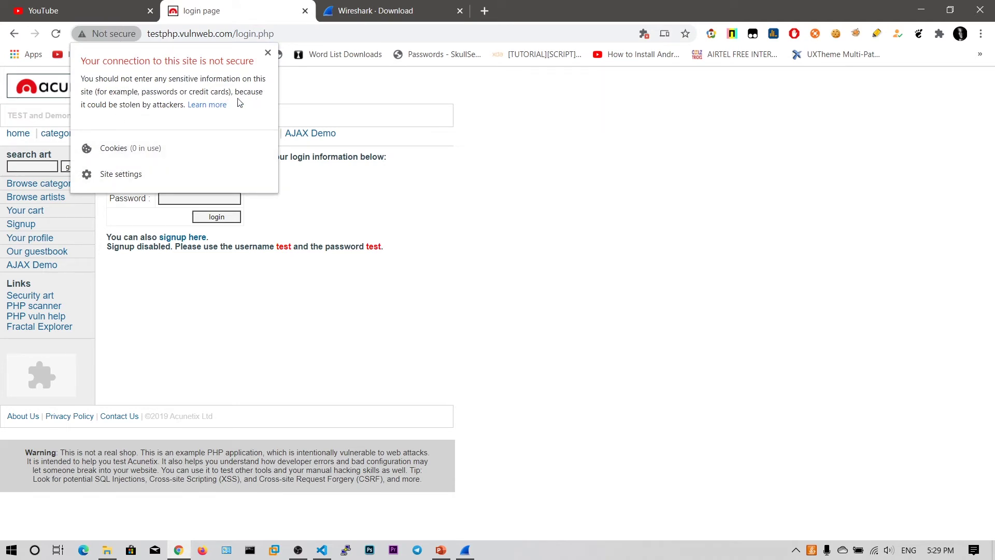
left_click(553, 216)
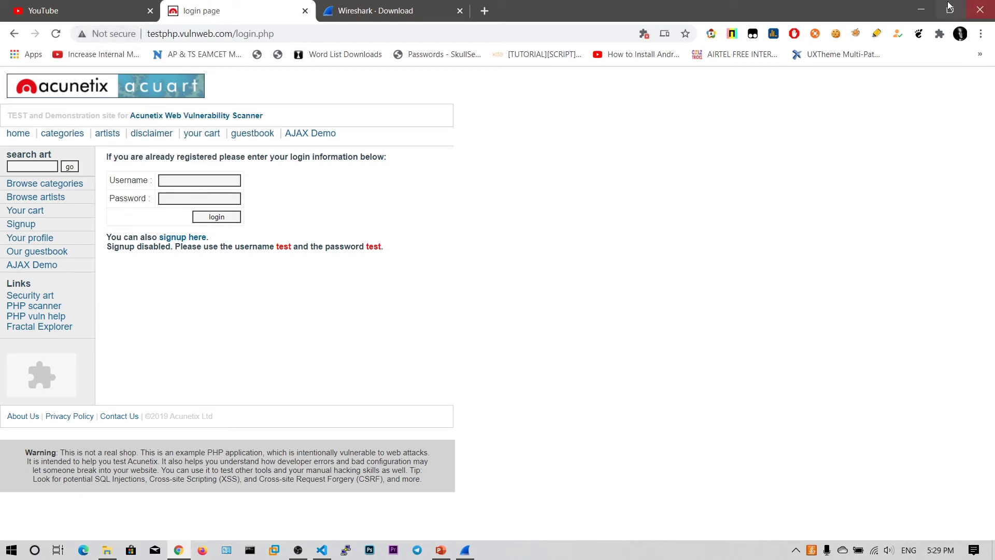
left_click(920, 10)
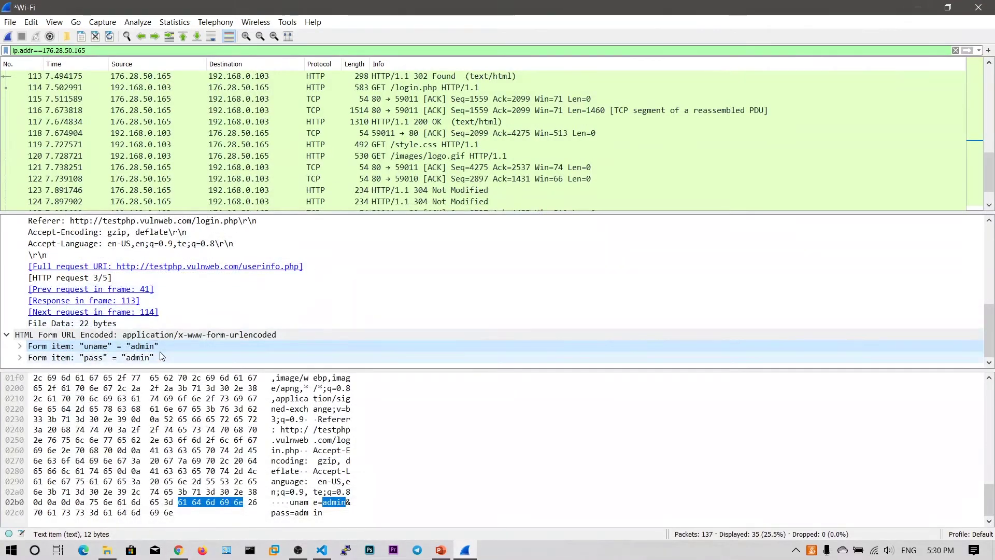
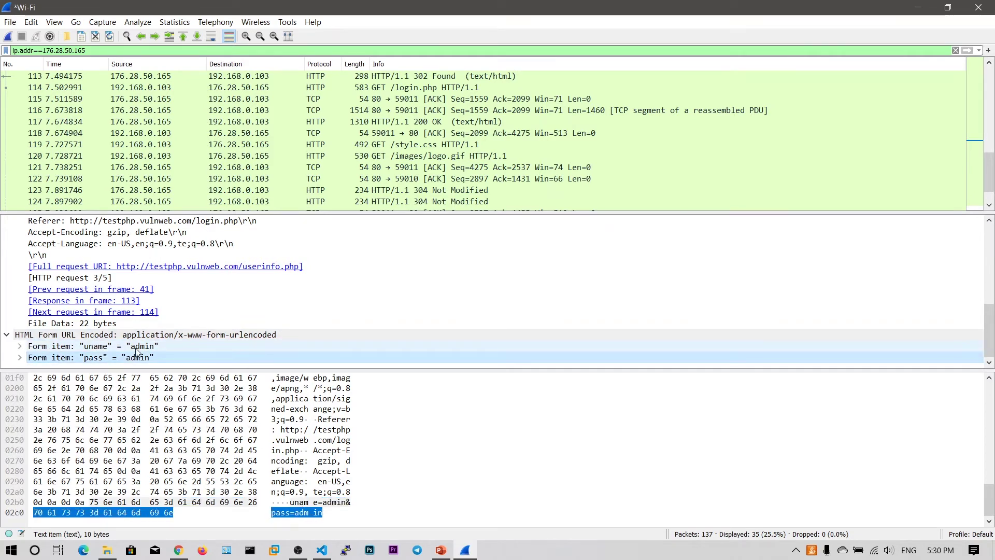
left_click(136, 347)
left_click(148, 357)
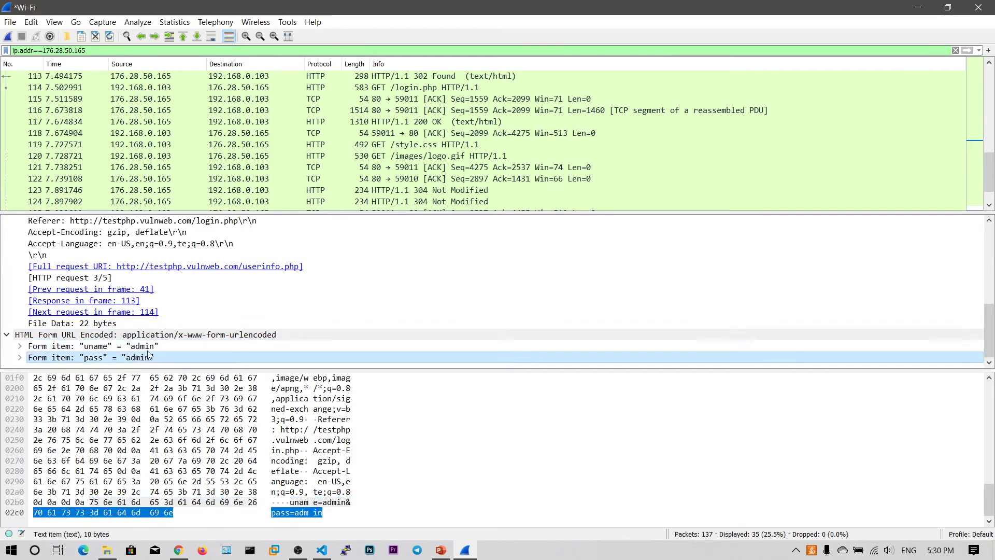
left_click(148, 346)
left_click(147, 358)
scroll(222, 190, "up", 7)
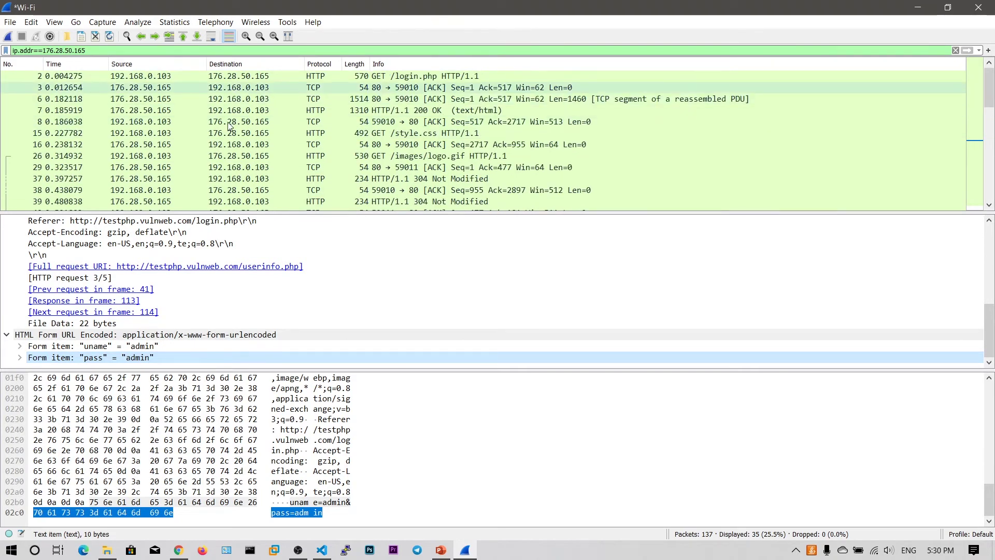
Check the login page's connection security info in the browser, then return to Wireshark.
left_click(178, 549)
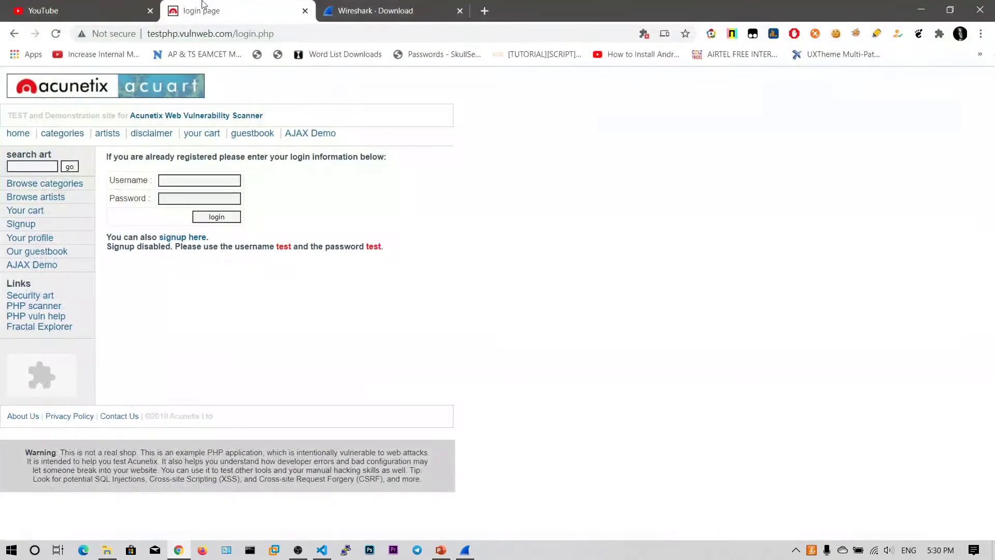
left_click(111, 34)
left_click(267, 53)
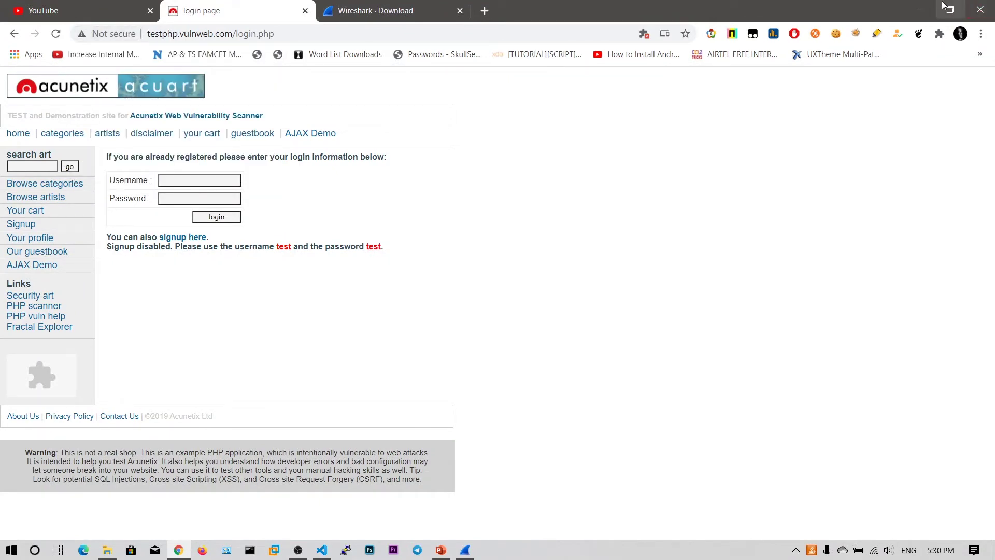
left_click(921, 10)
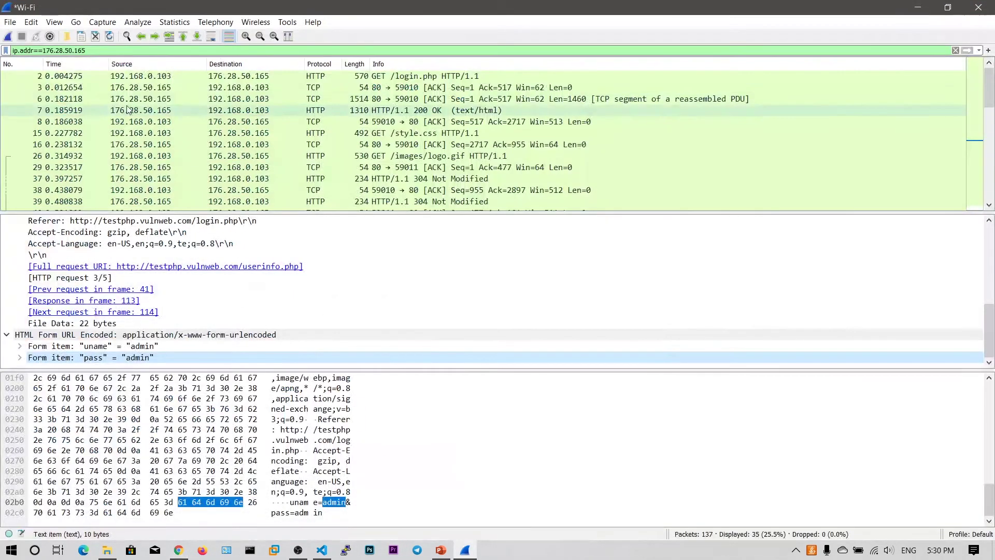
Follow the TCP stream of packet 2, the GET /login.php request.
left_click(234, 78)
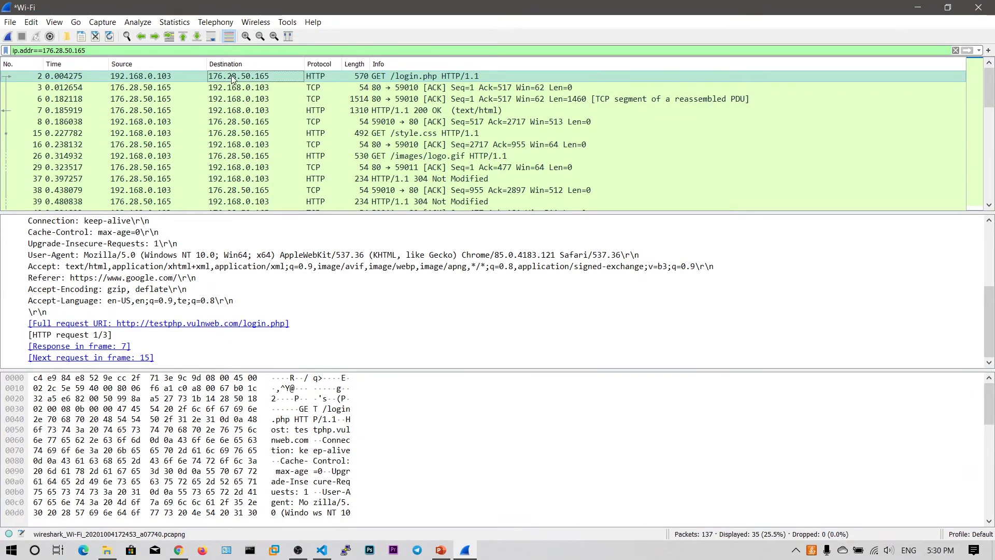
right_click(232, 78)
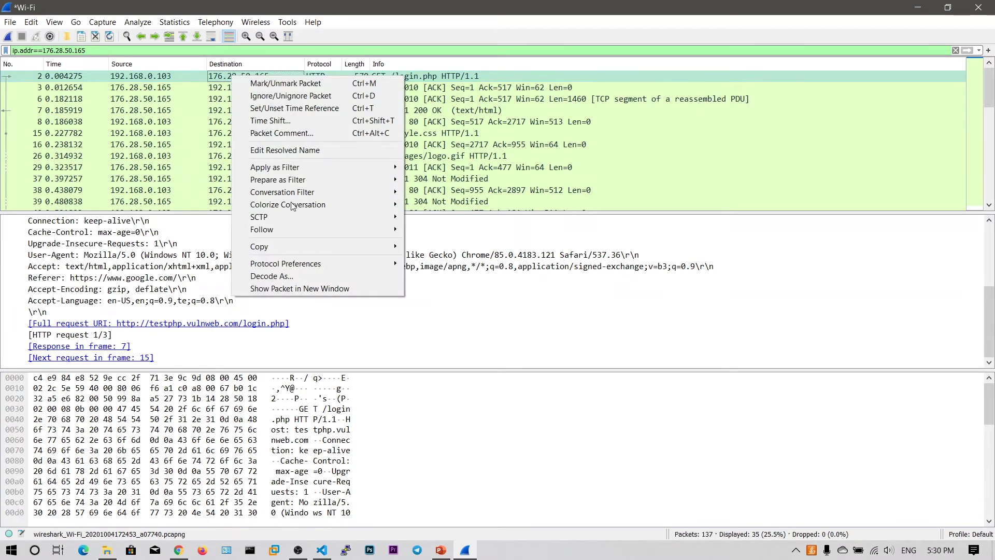
mouse_move(286, 230)
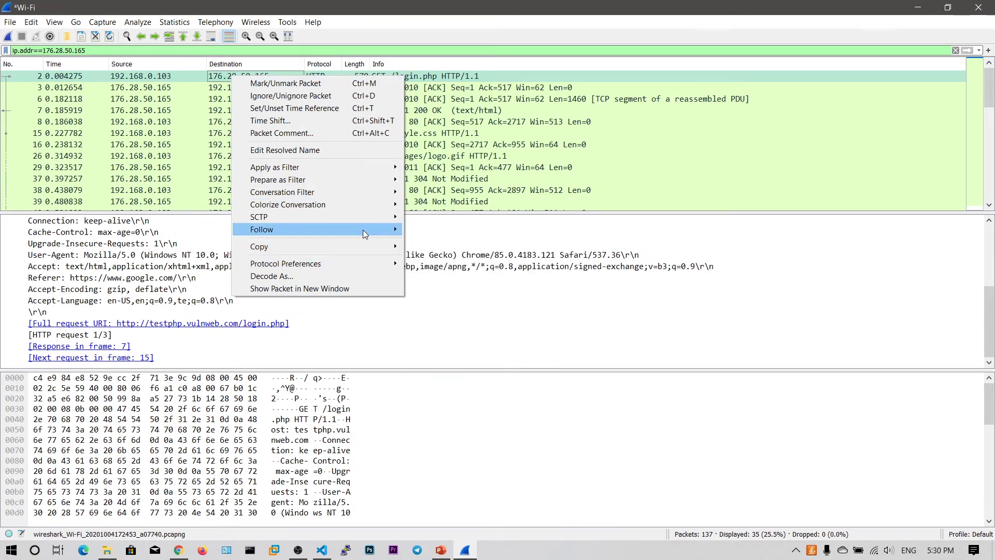
mouse_move(363, 229)
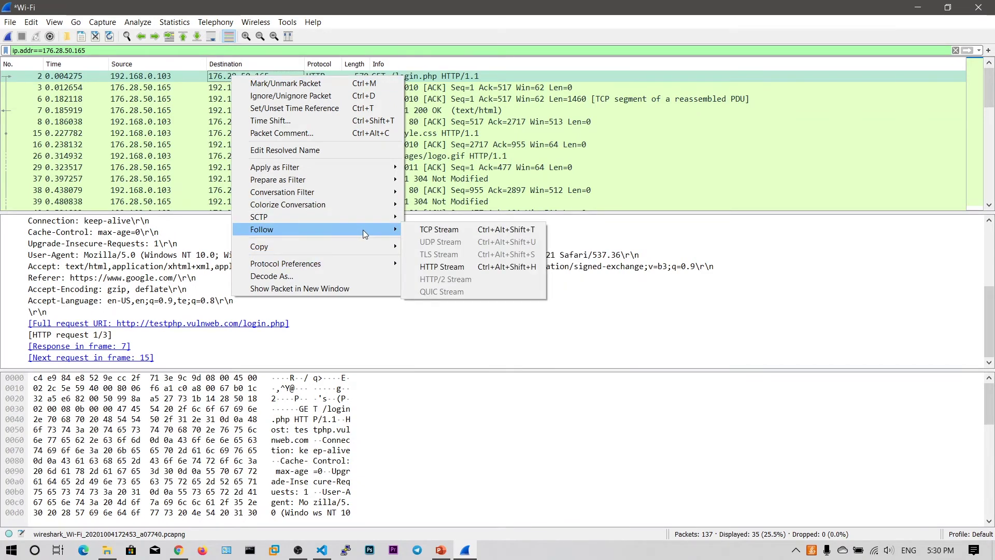
left_click(455, 231)
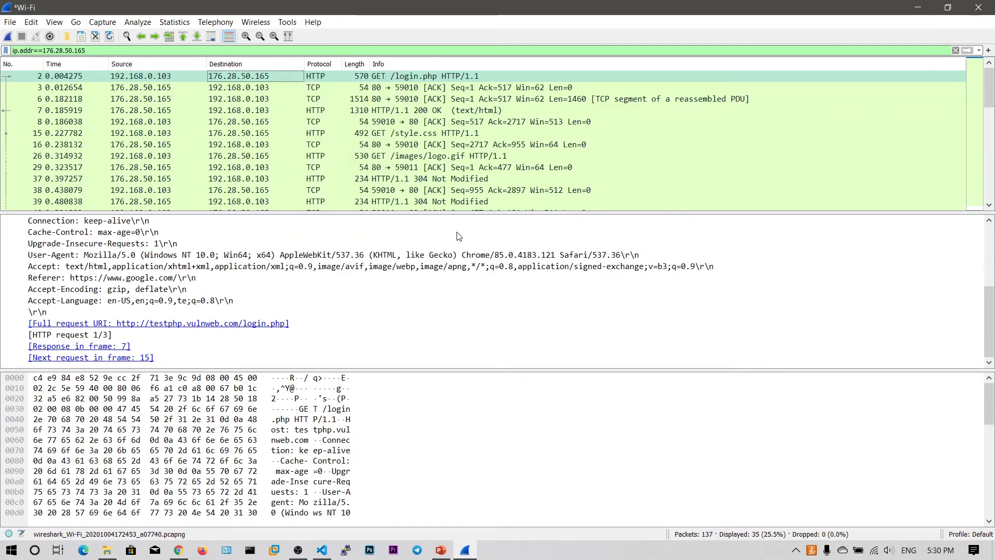
Mark the login.php request headers and the server's response headers in the TCP stream.
scroll(374, 234, "down", 5)
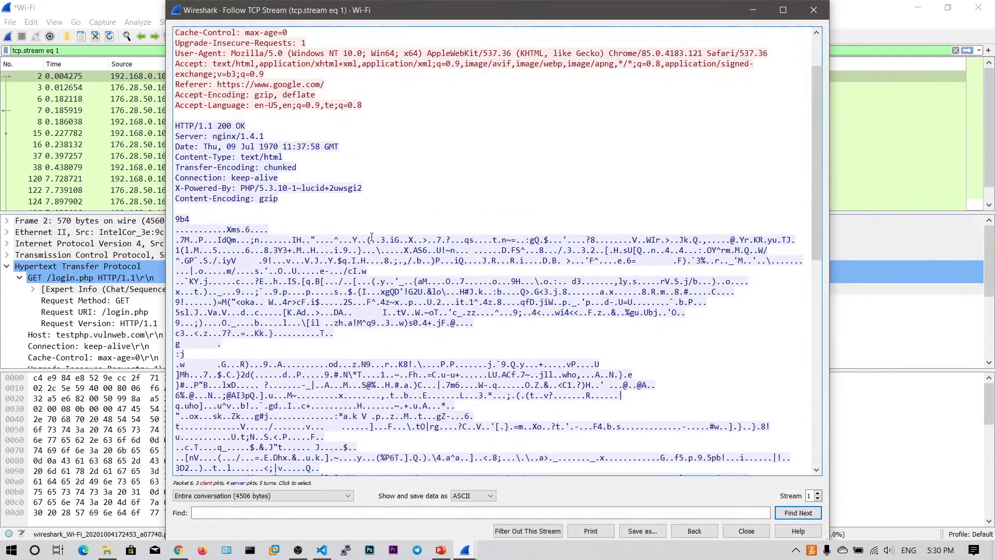
scroll(363, 203, "up", 5)
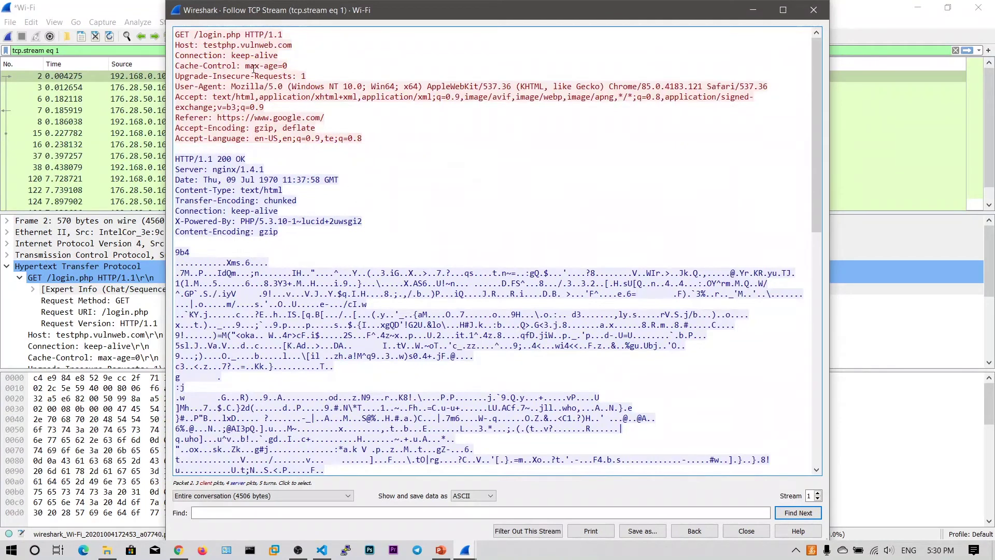
left_click_drag(375, 136, 242, 34)
left_click(191, 33)
left_click(263, 226)
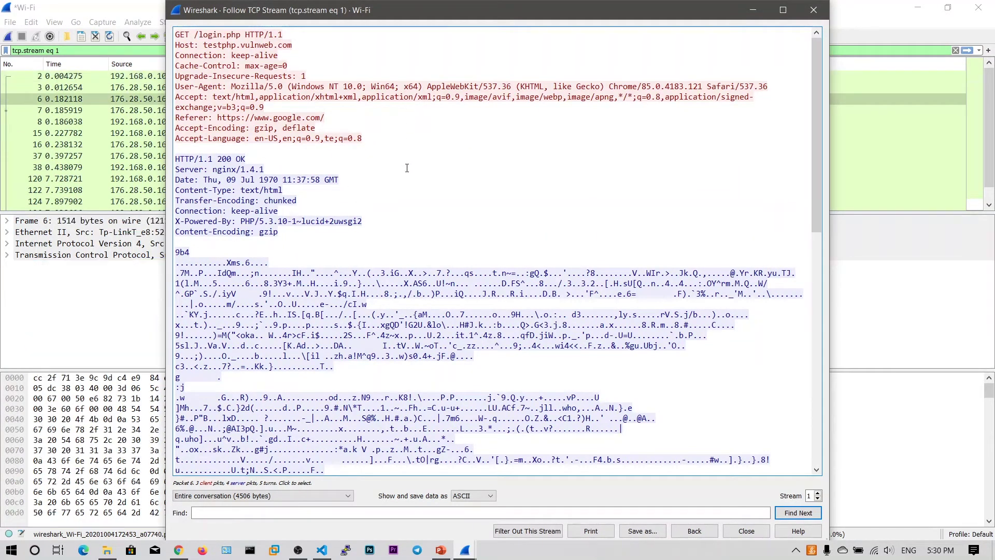
left_click_drag(295, 237, 175, 157)
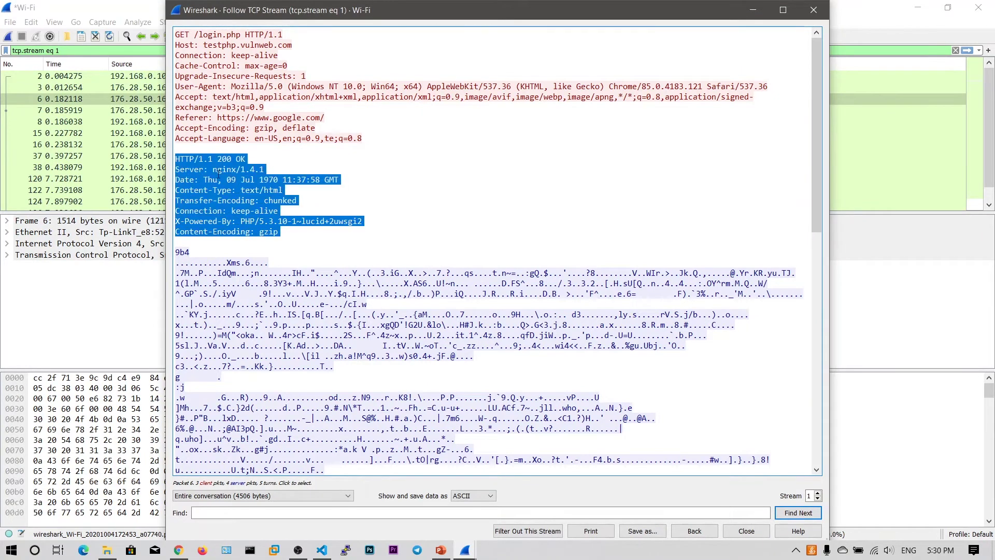
left_click(373, 230)
Scroll further through the stream and mark the GET /style.css request line.
scroll(373, 230, "down", 7)
scroll(373, 229, "down", 10)
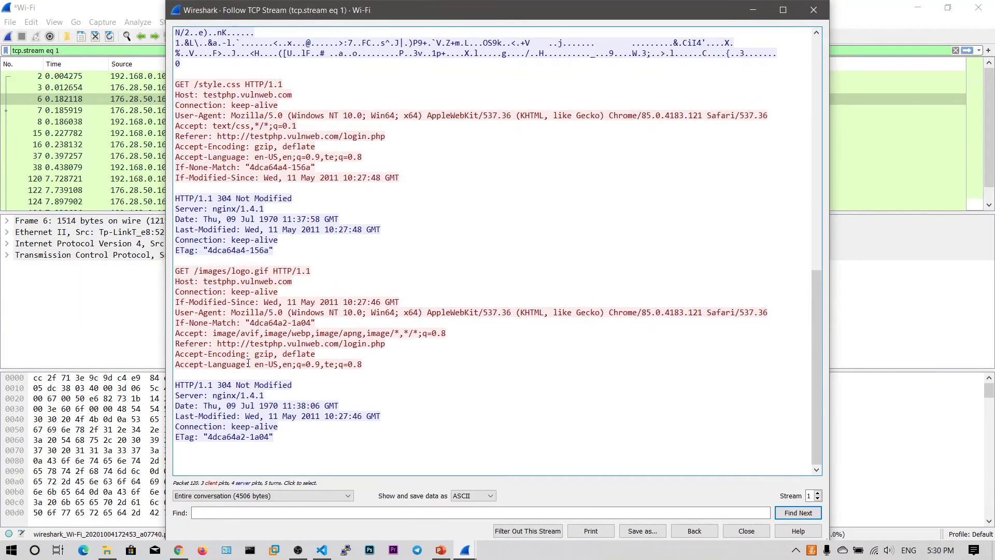
scroll(246, 229, "up", 2)
left_click_drag(295, 145, 162, 145)
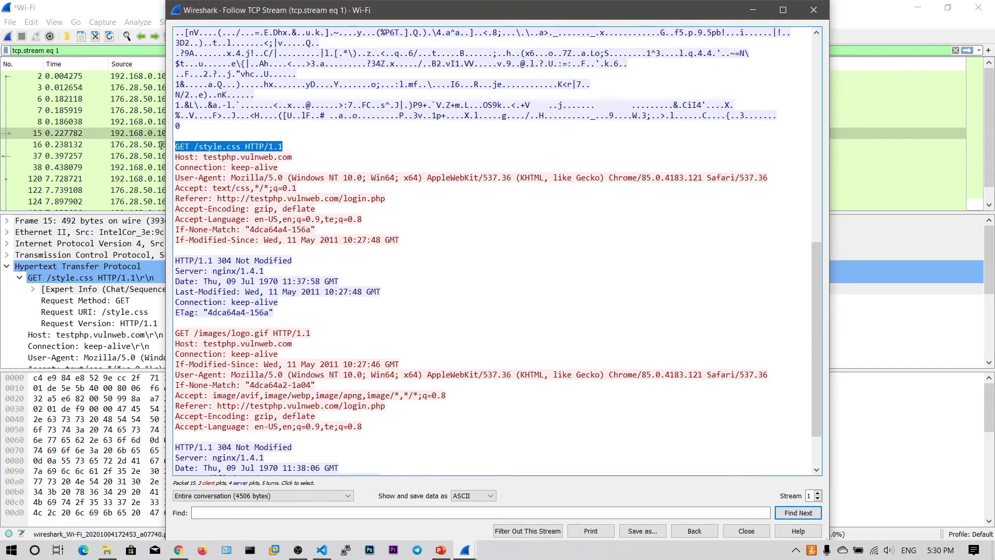
left_click(283, 149)
scroll(324, 330, "down", 2)
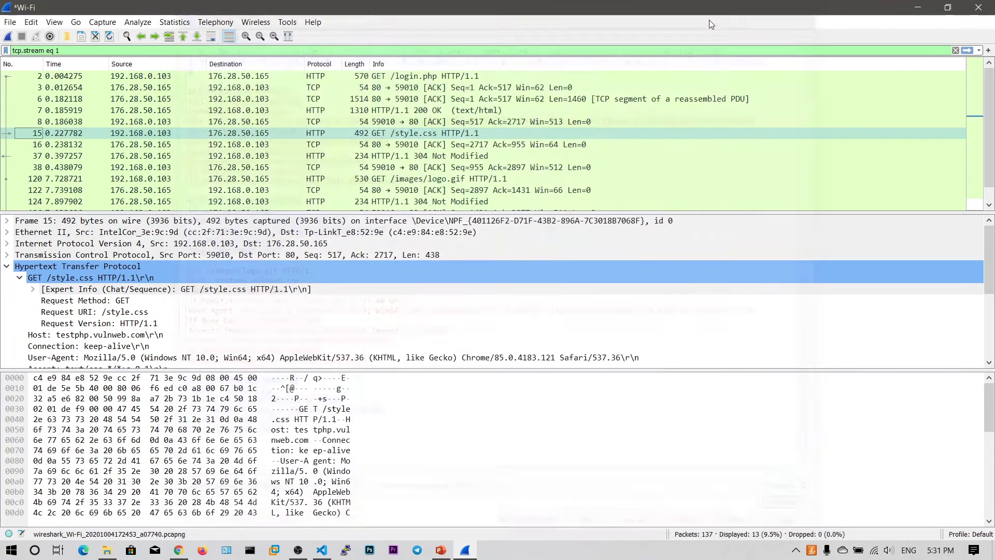
Replace the TCP stream view with the Follow HTTP Stream of the GET /login.php packet.
left_click(813, 9)
left_click(289, 79)
right_click(245, 79)
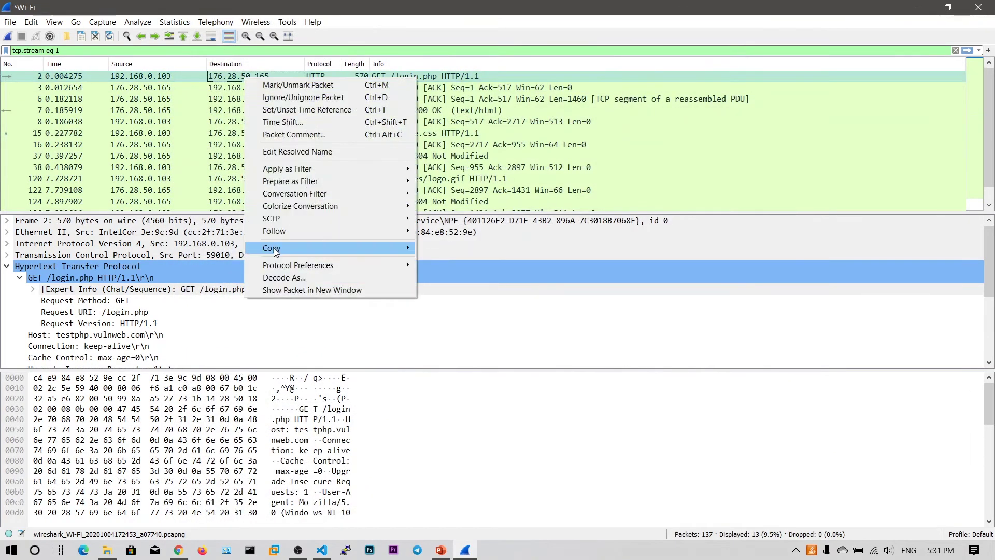
mouse_move(275, 234)
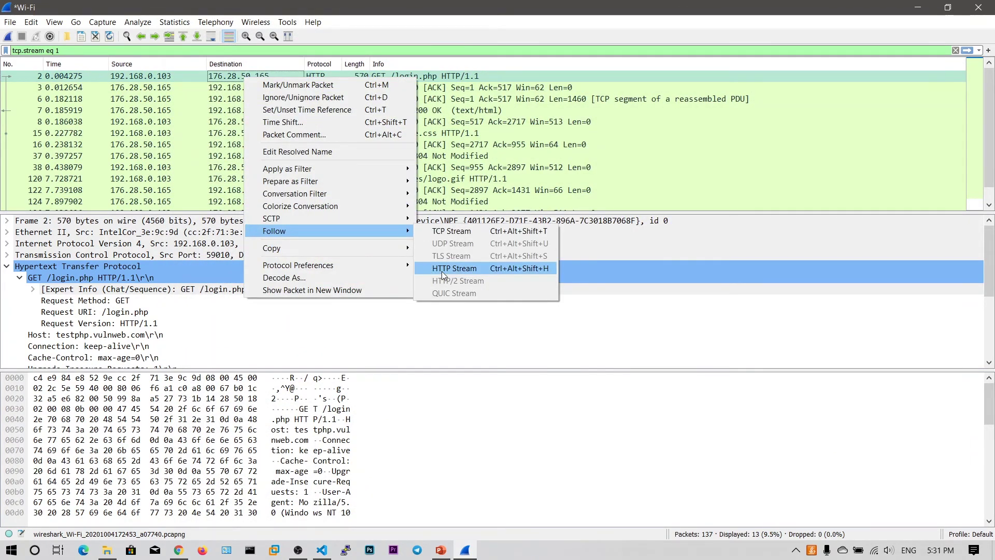
left_click(442, 270)
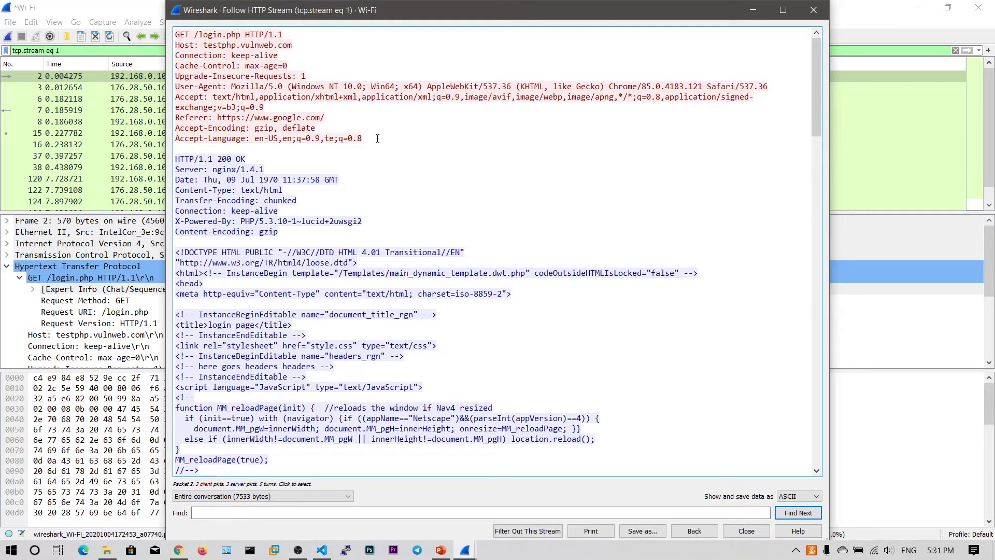
Mark the login.php request block and the start of the returned HTML page.
left_click_drag(377, 138, 175, 32)
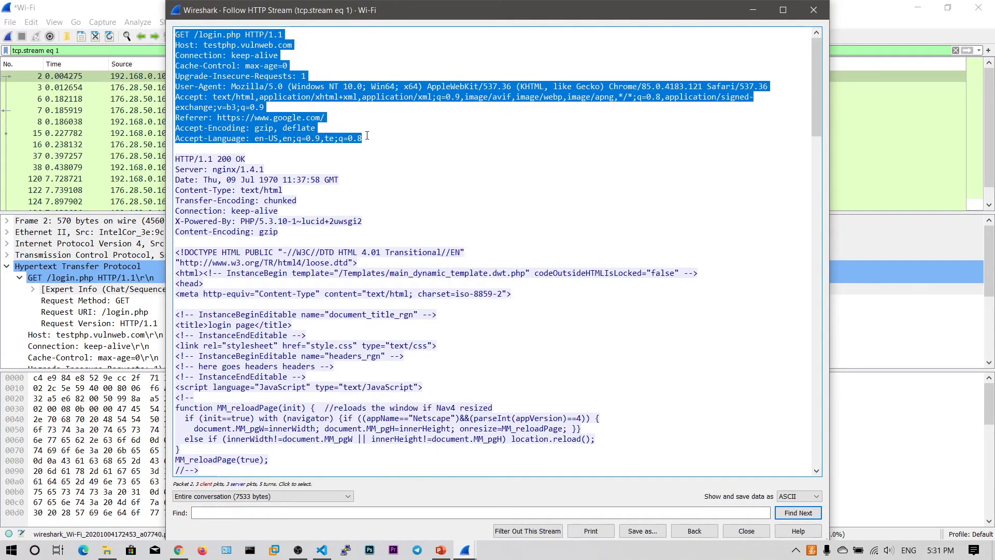
left_click(290, 177)
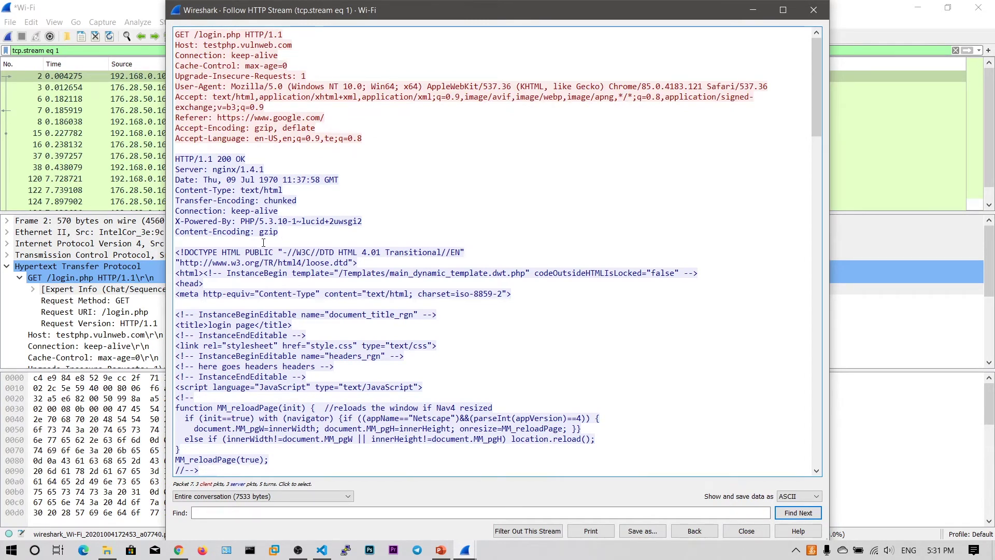
scroll(275, 230, "down", 3)
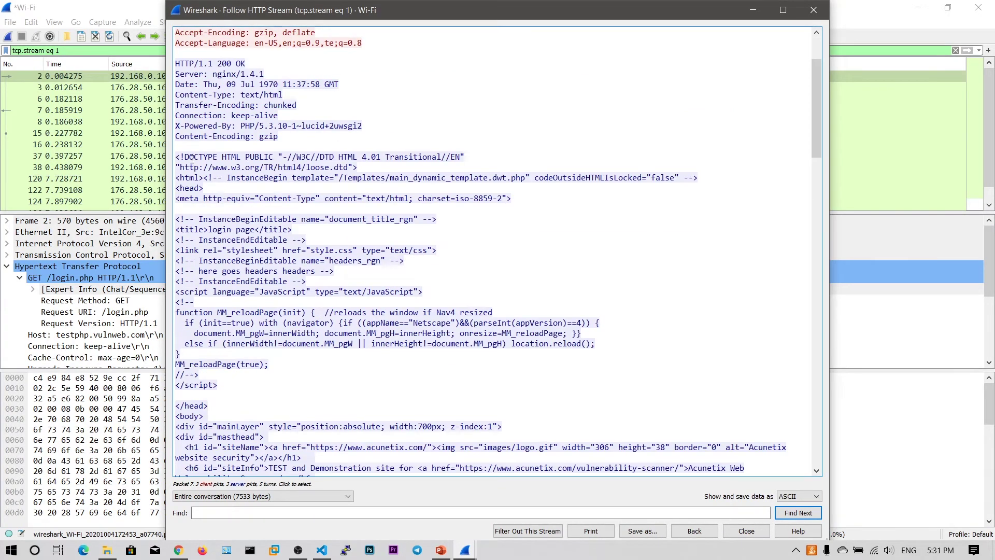
left_click_drag(176, 157, 374, 294)
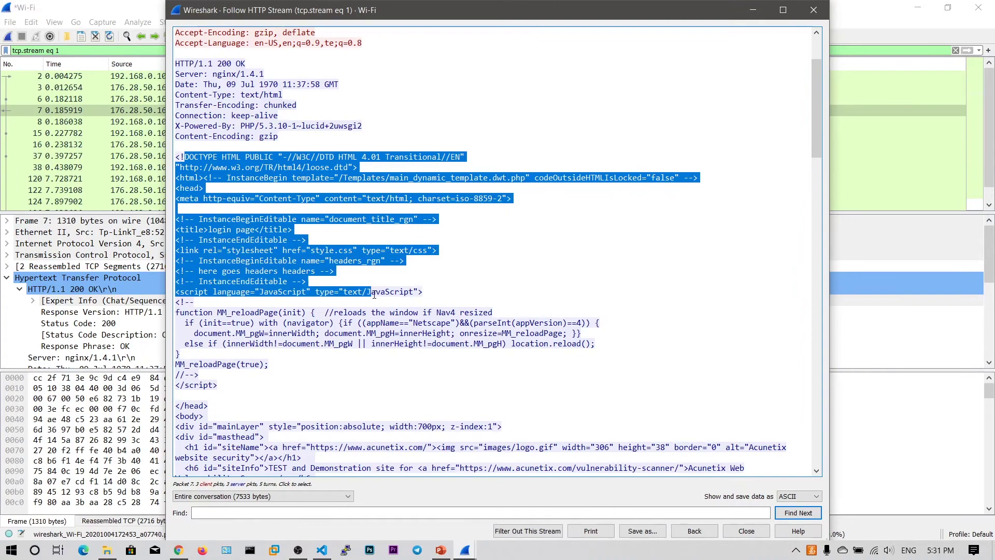
left_click(368, 242)
Scroll through the rest of login.php's 200 OK HTML response.
scroll(310, 238, "down", 13)
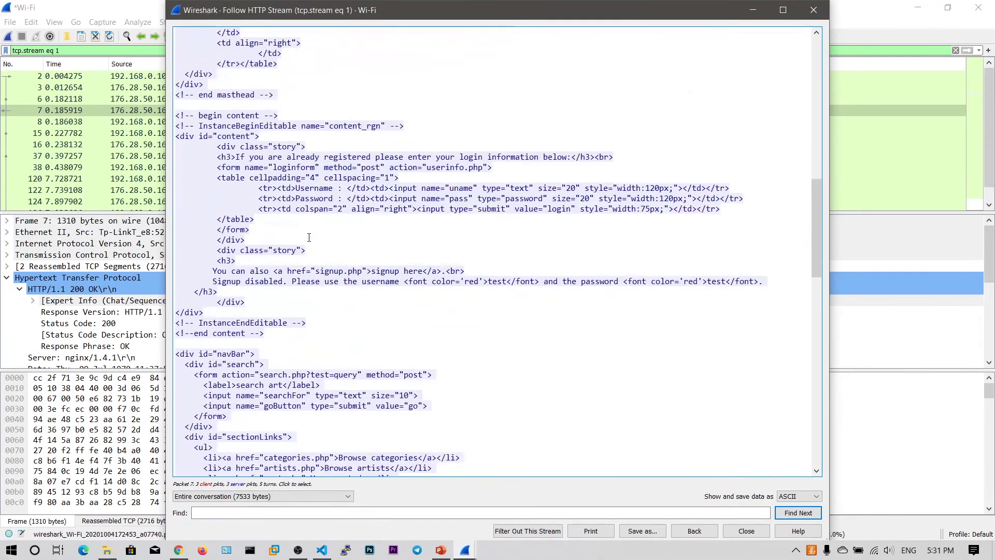
scroll(309, 238, "down", 20)
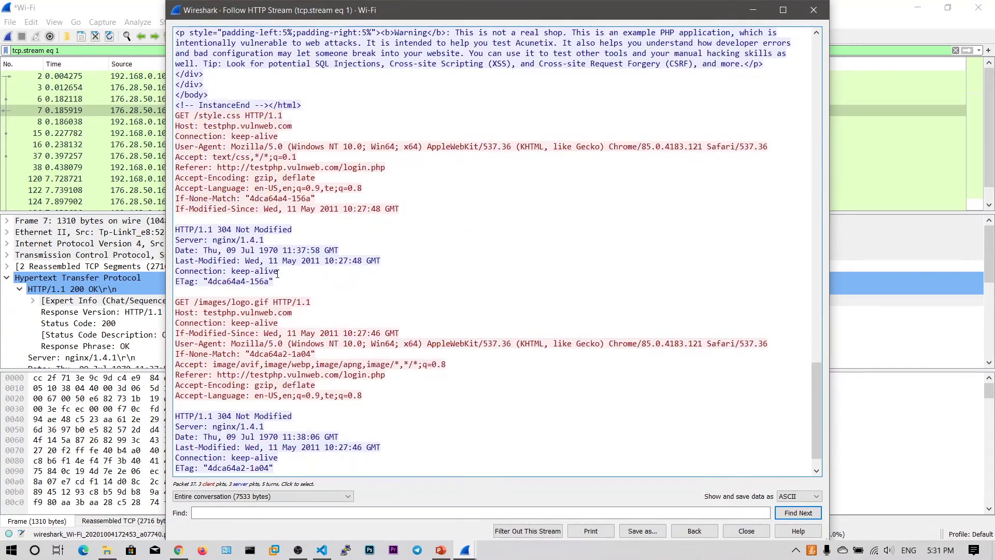
scroll(277, 274, "down", 1)
scroll(285, 259, "up", 5)
scroll(292, 245, "down", 6)
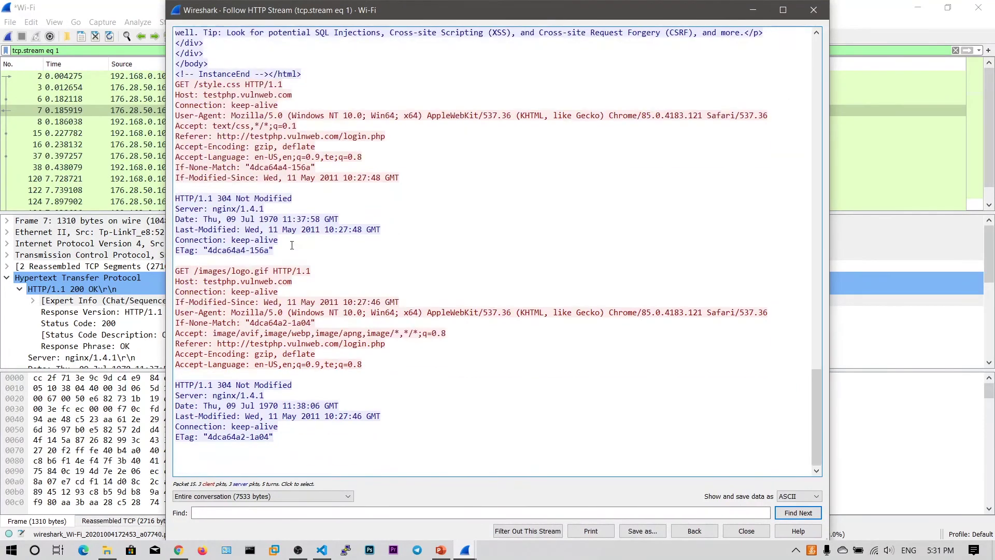
scroll(292, 245, "up", 14)
scroll(289, 236, "up", 20)
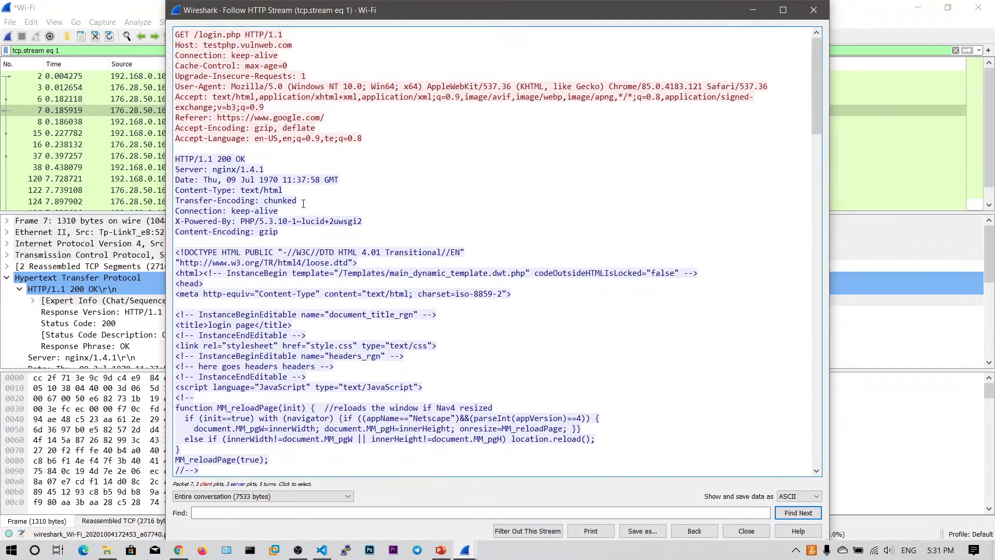
left_click_drag(816, 94, 816, 65)
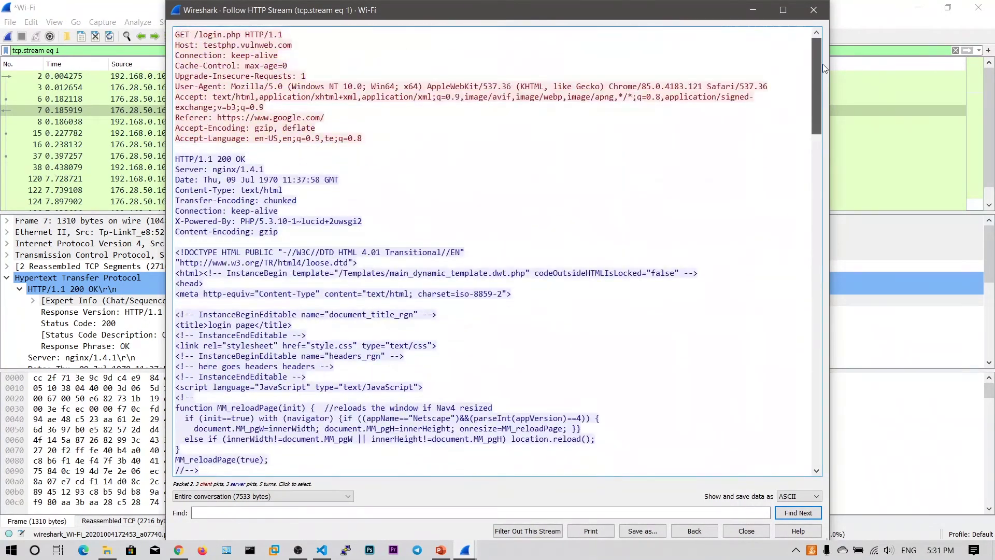
Close the stream window and show packet 2's GET /login.php header details.
left_click(813, 10)
scroll(232, 148, "down", 1)
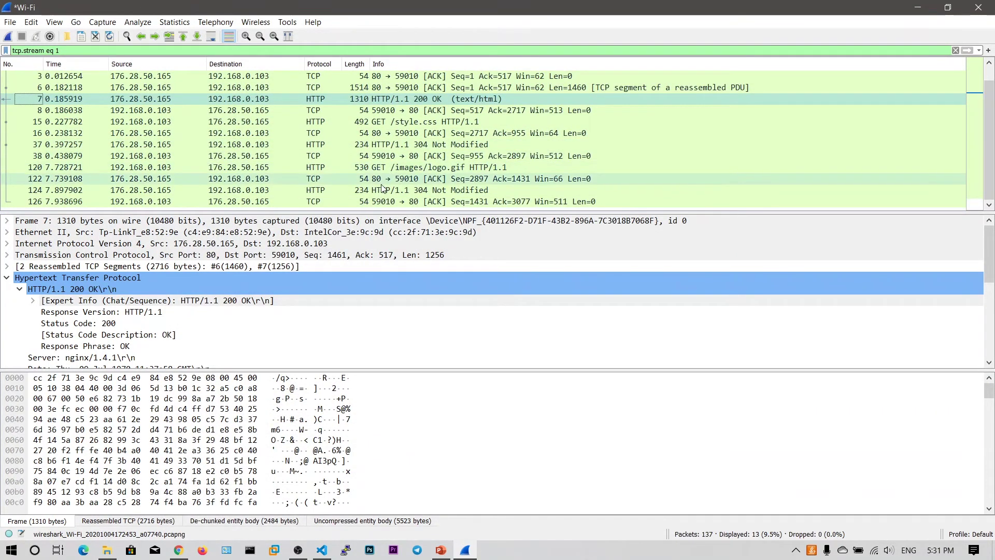
scroll(381, 188, "up", 1)
scroll(382, 187, "down", 1)
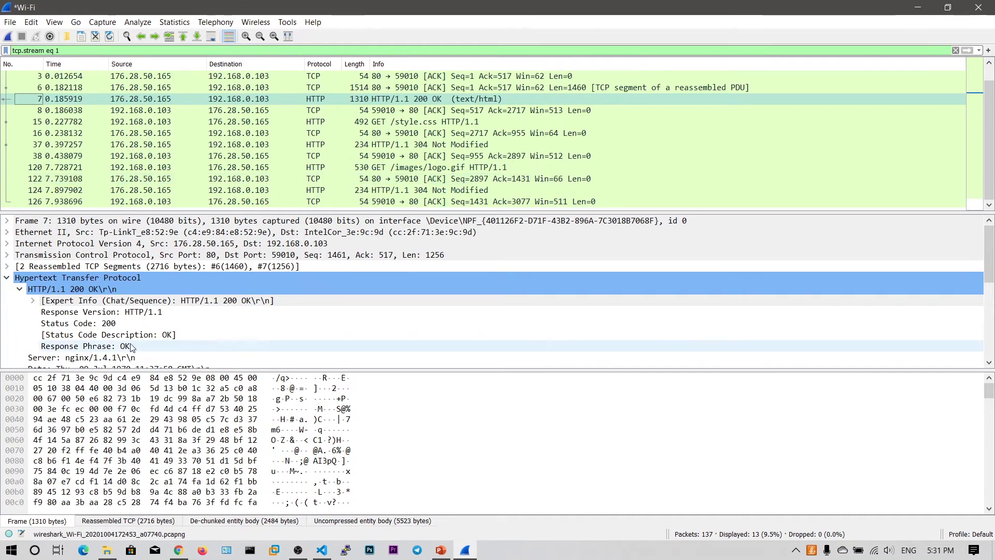
scroll(130, 337, "down", 5)
scroll(130, 337, "down", 5)
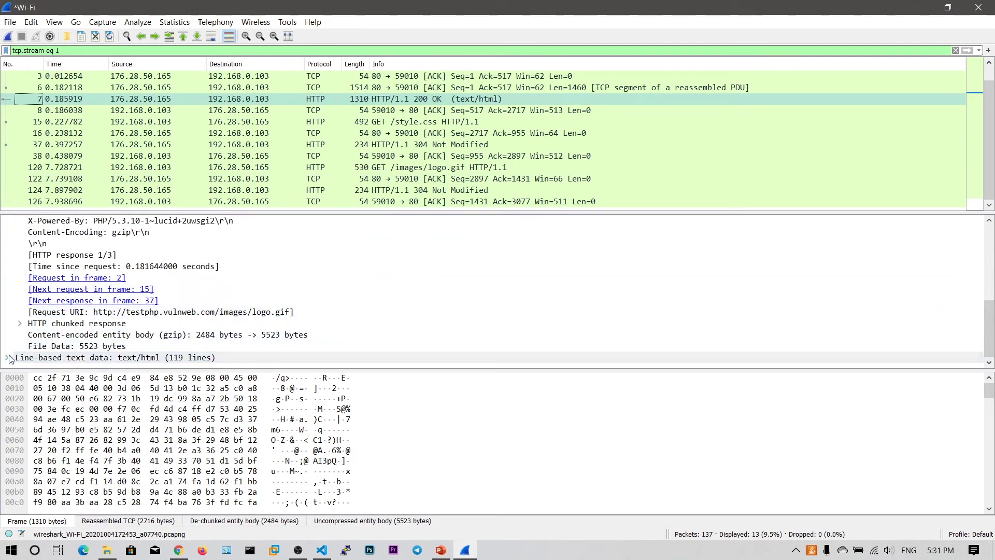
scroll(79, 345, "up", 5)
scroll(405, 152, "up", 1)
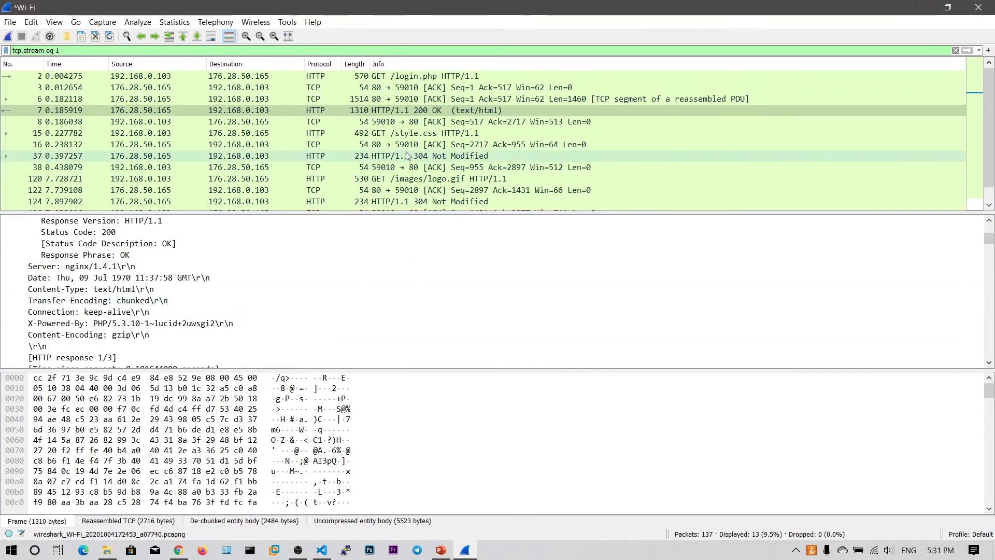
left_click_drag(367, 144, 241, 75)
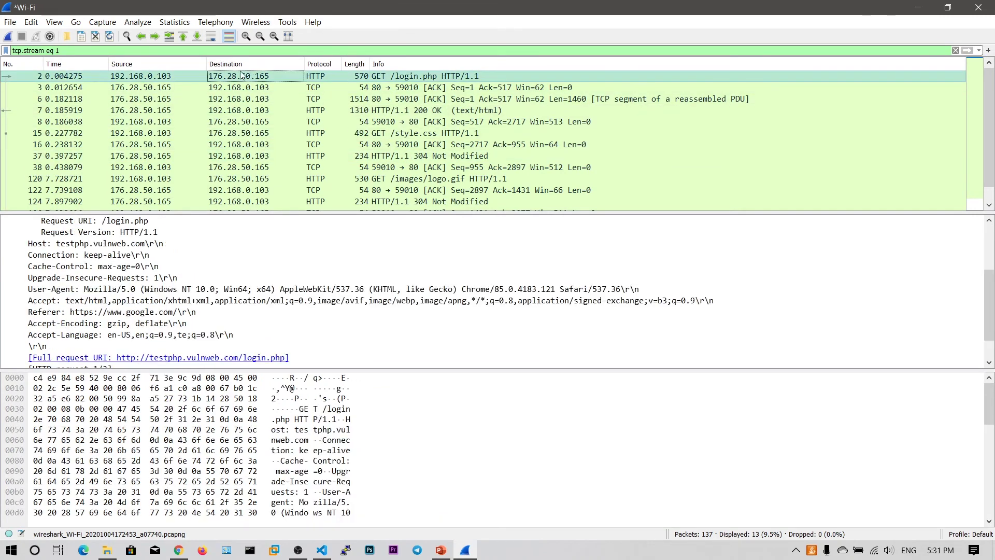
Change the display filter from tcp.stream eq 1 to ip.addr==176.28.50.165.
left_click(124, 50)
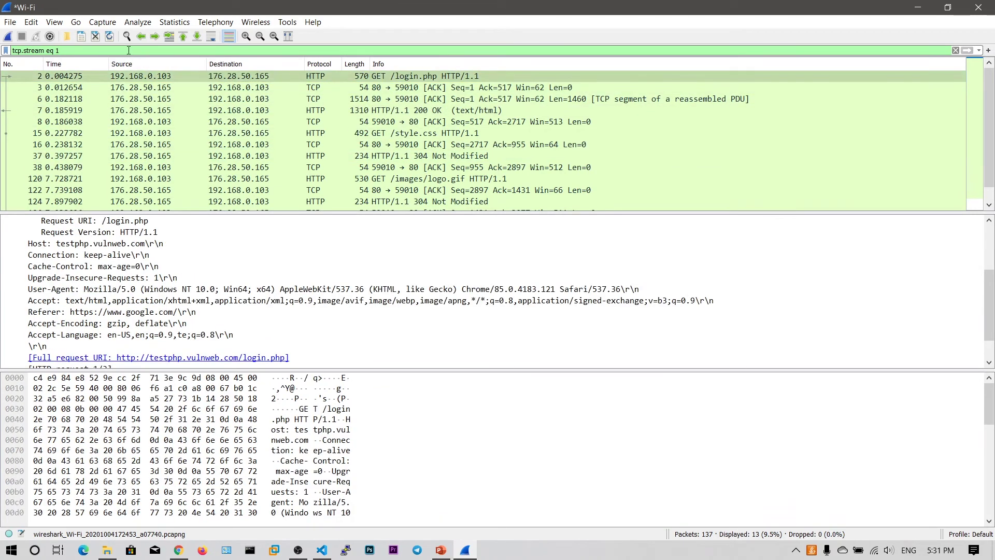
key("BackSpace")
key("BackSpace")
key("BackSpace")
key("BackSpace")
key("BackSpace")
key("BackSpace")
key("BackSpace")
key("BackSpace")
key("BackSpace")
key("BackSpace")
key("BackSpace")
key("BackSpace")
key("BackSpace")
key("BackSpace")
key("BackSpace")
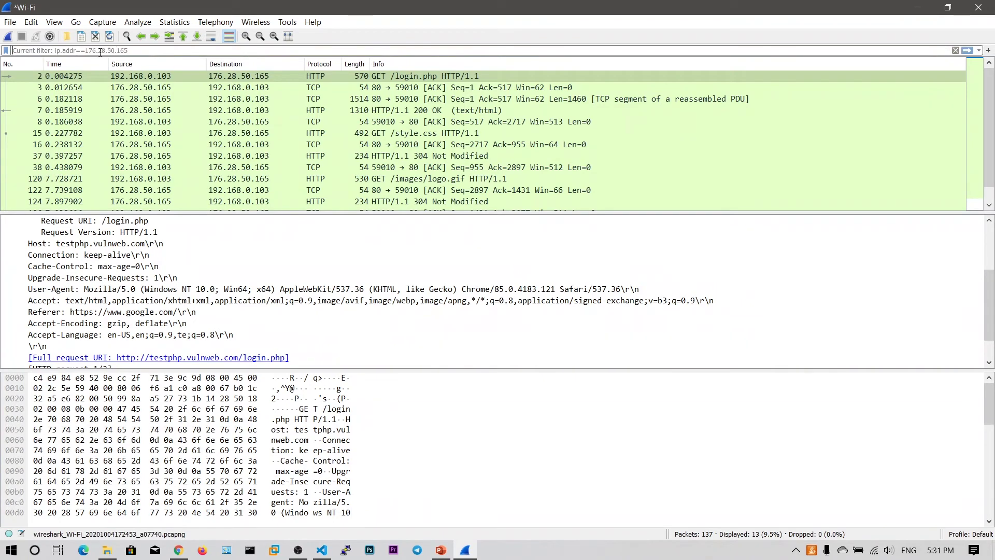
type("ip.")
key("Down")
key("Return")
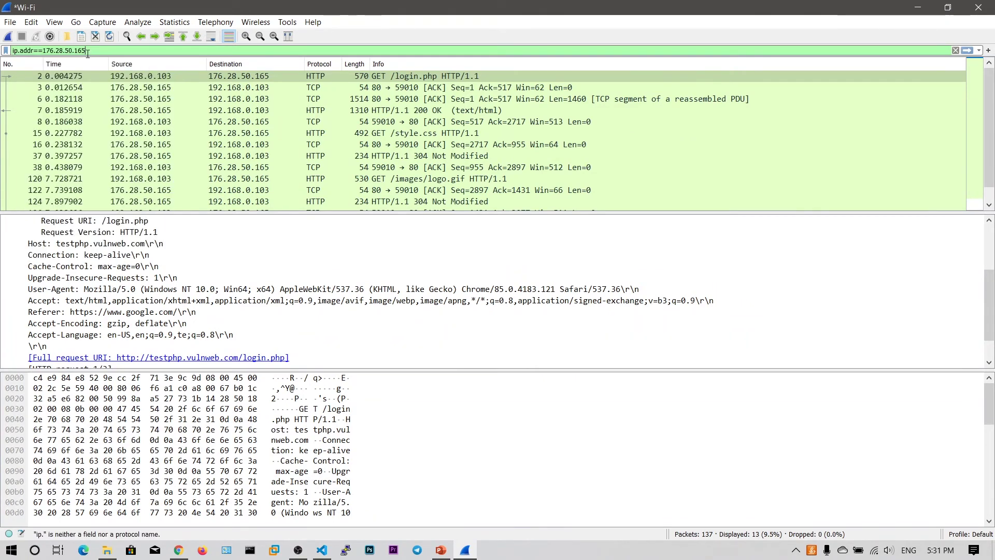
key("Return")
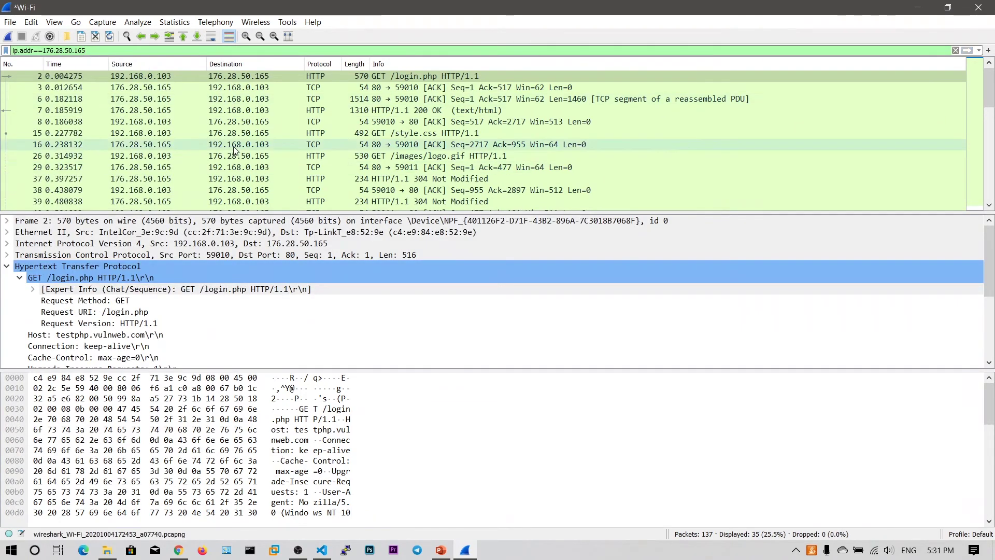
Select packet 107, POST /userinfo.php, and bring up its context menu.
scroll(234, 149, "down", 4)
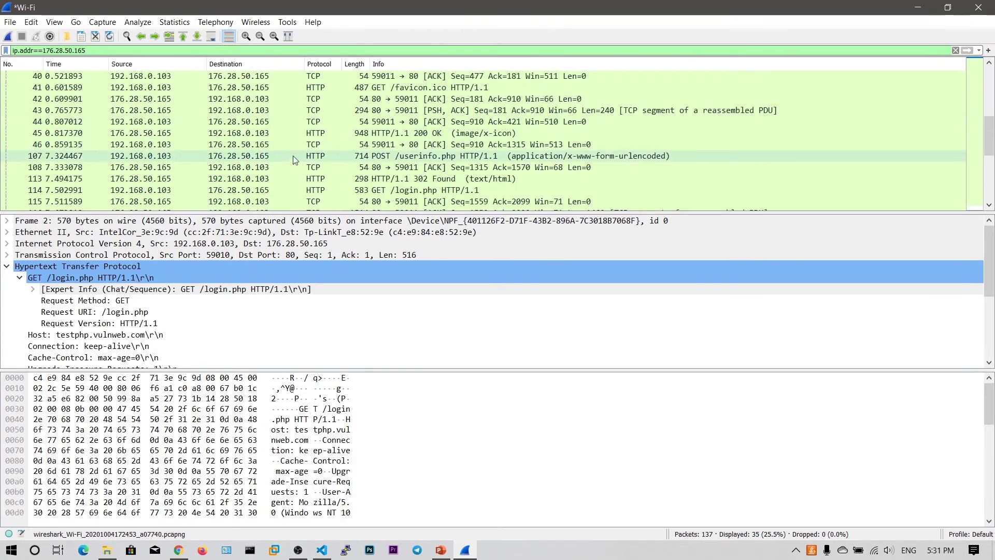
left_click(215, 156)
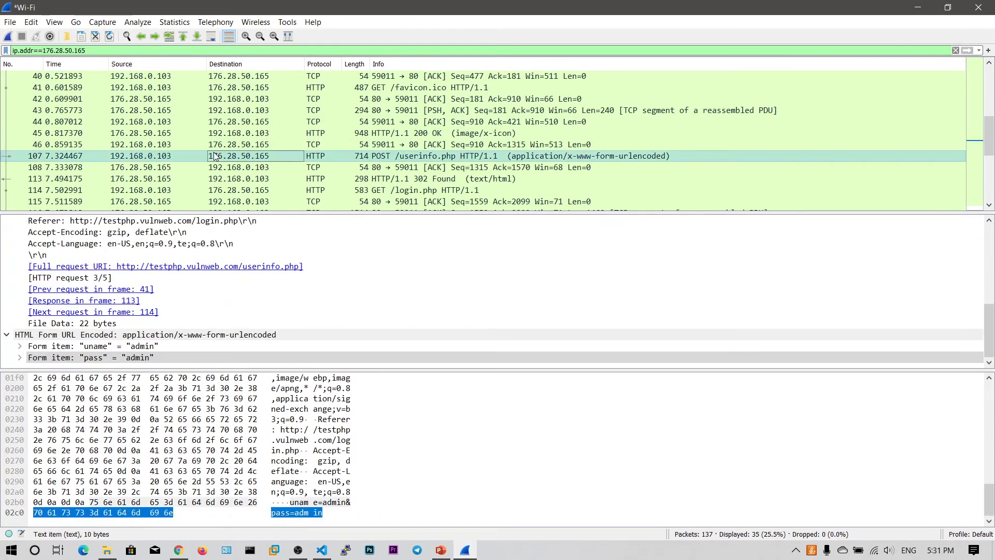
right_click(215, 156)
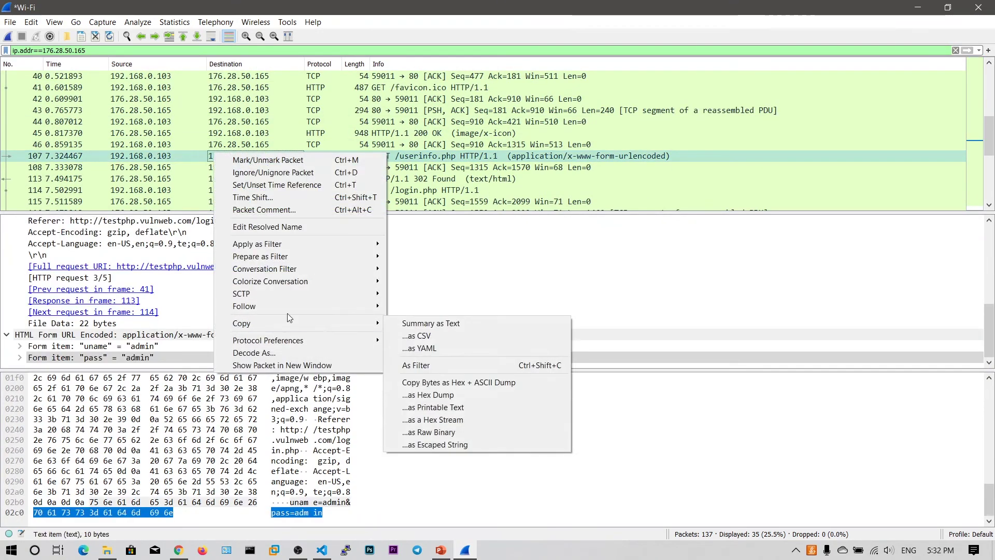
mouse_move(294, 299)
left_click(409, 343)
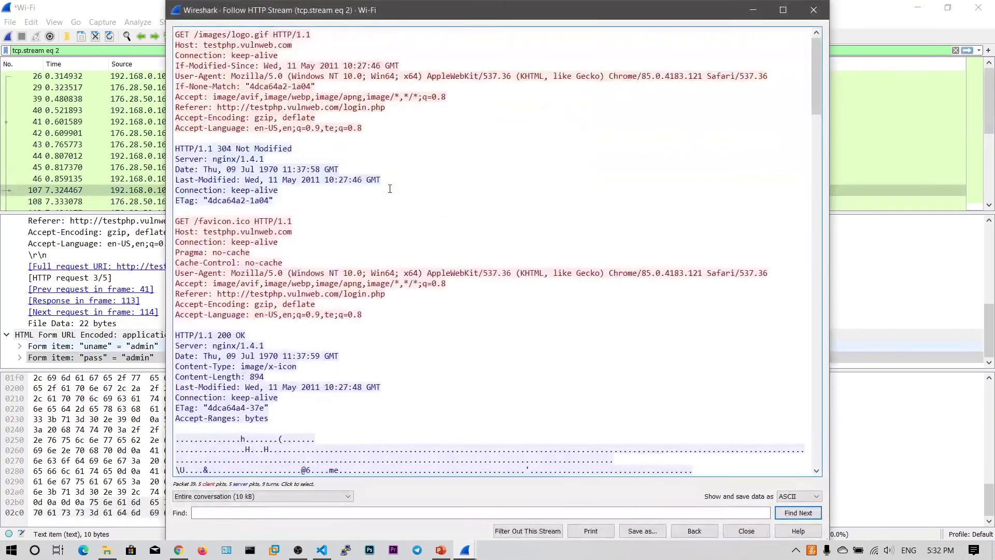
scroll(361, 168, "down", 15)
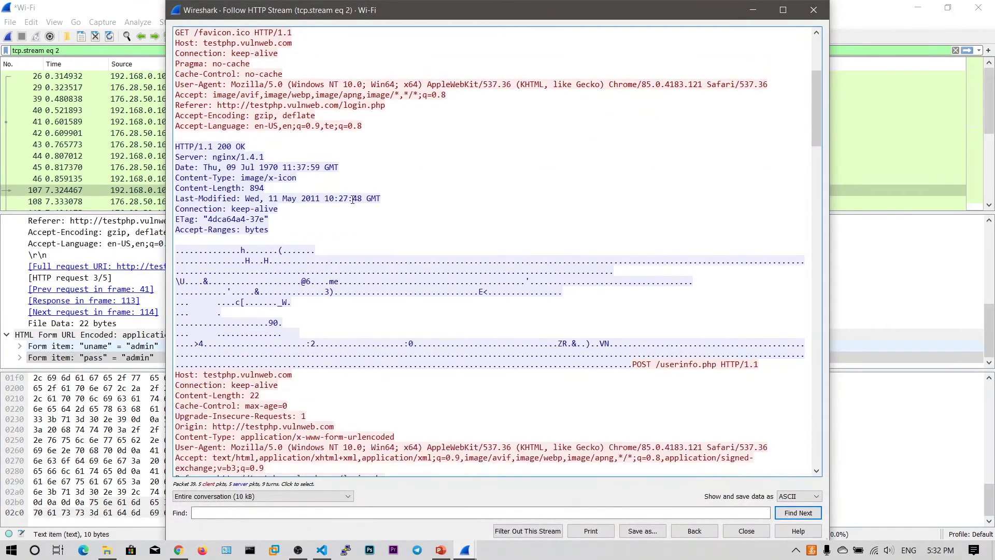
scroll(352, 200, "down", 6)
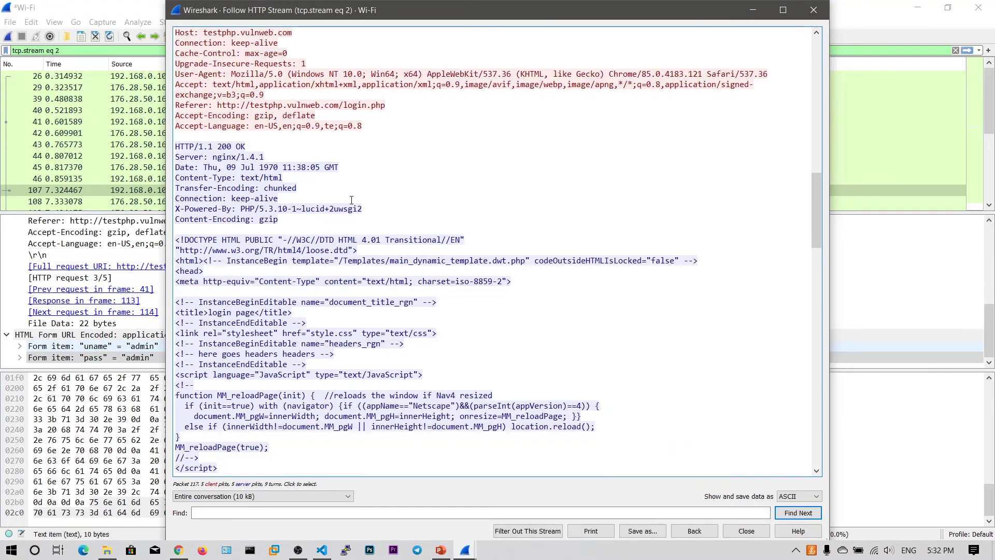
scroll(351, 199, "down", 20)
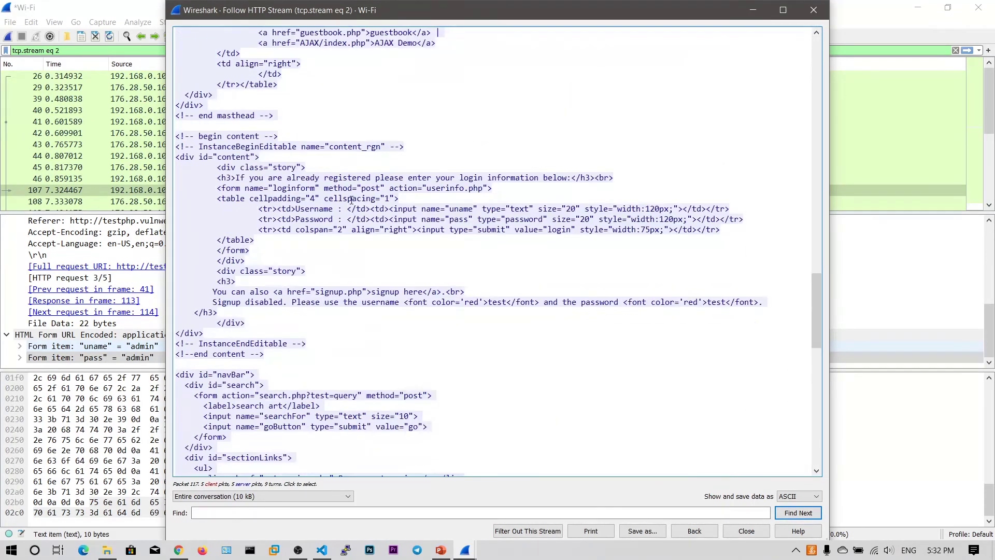
scroll(351, 200, "down", 16)
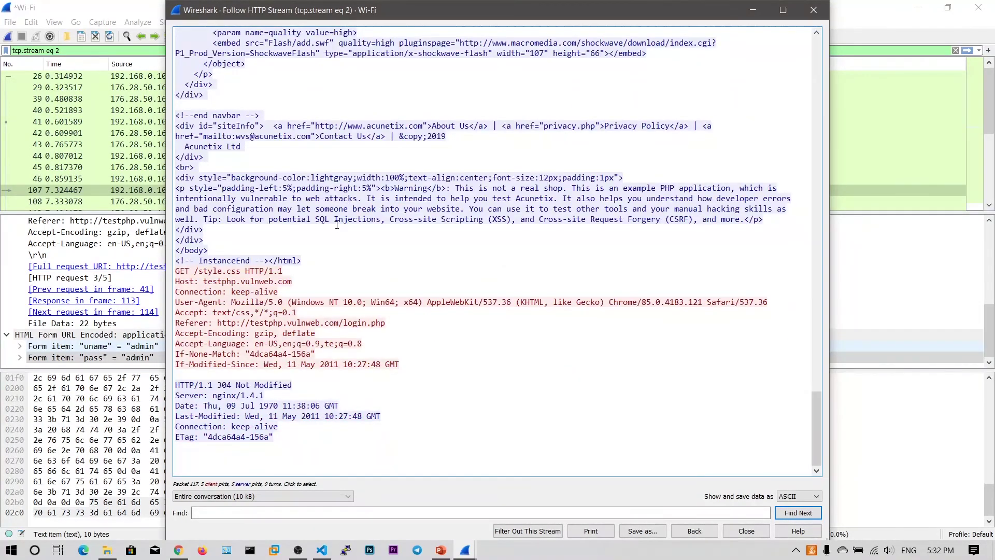
scroll(337, 223, "up", 20)
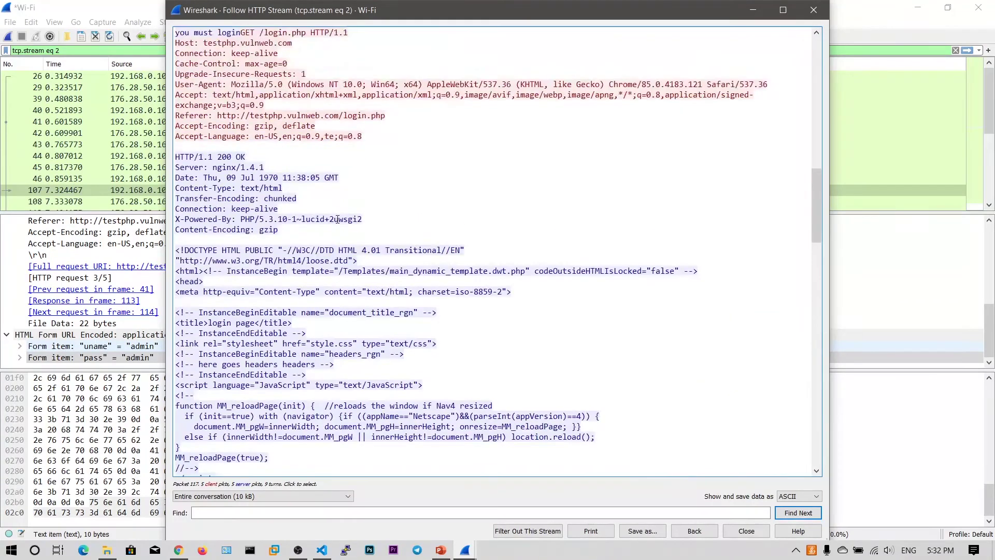
scroll(337, 220, "up", 8)
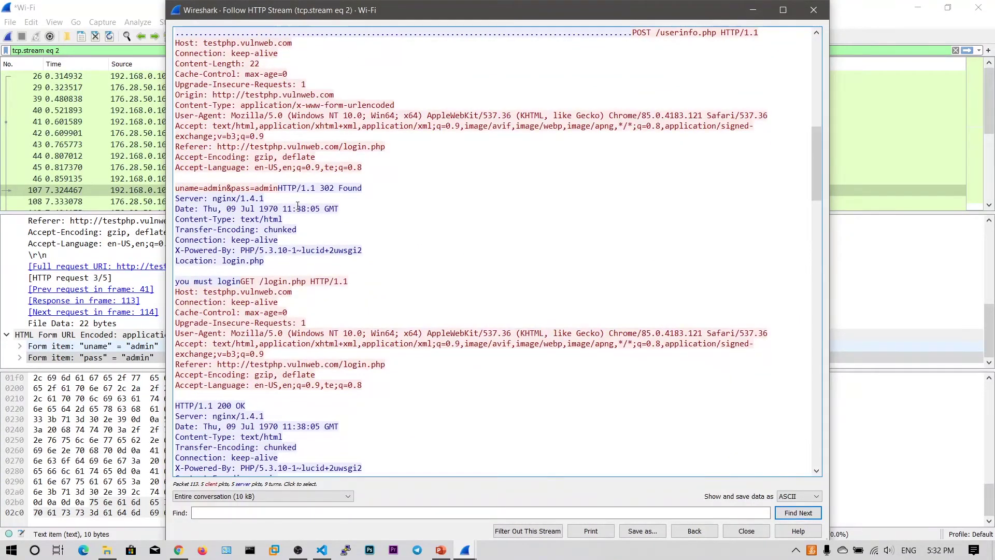
scroll(290, 204, "up", 1)
scroll(230, 185, "up", 11)
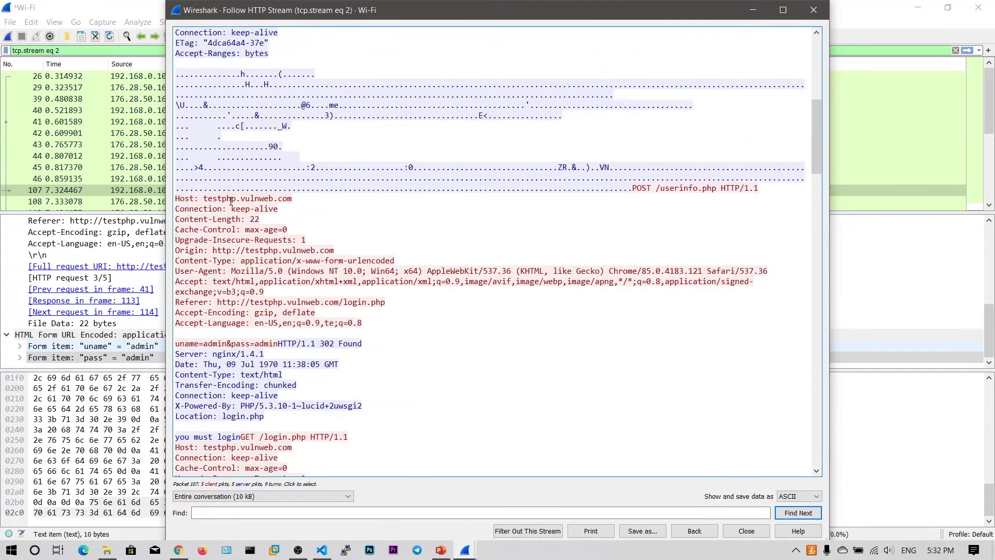
scroll(237, 141, "down", 8)
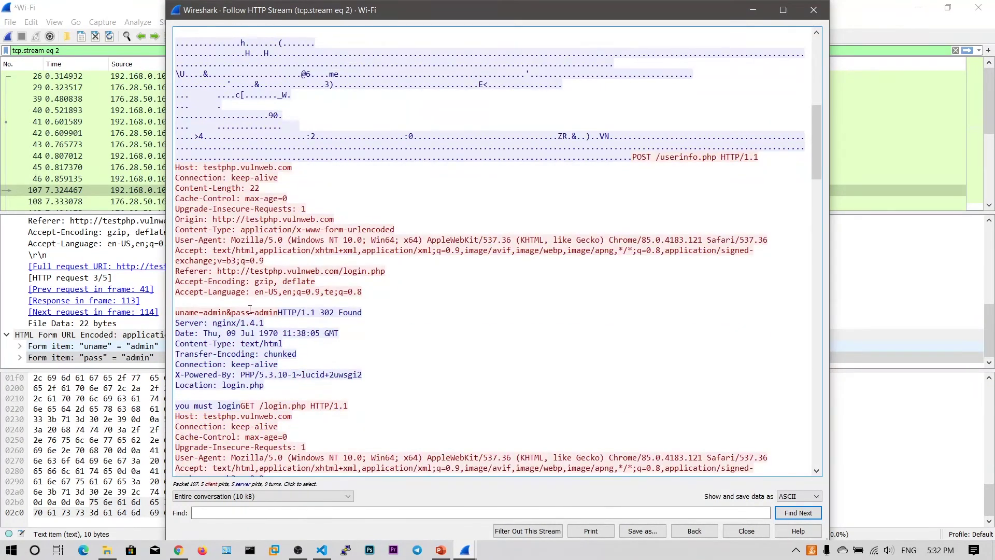
left_click(250, 311)
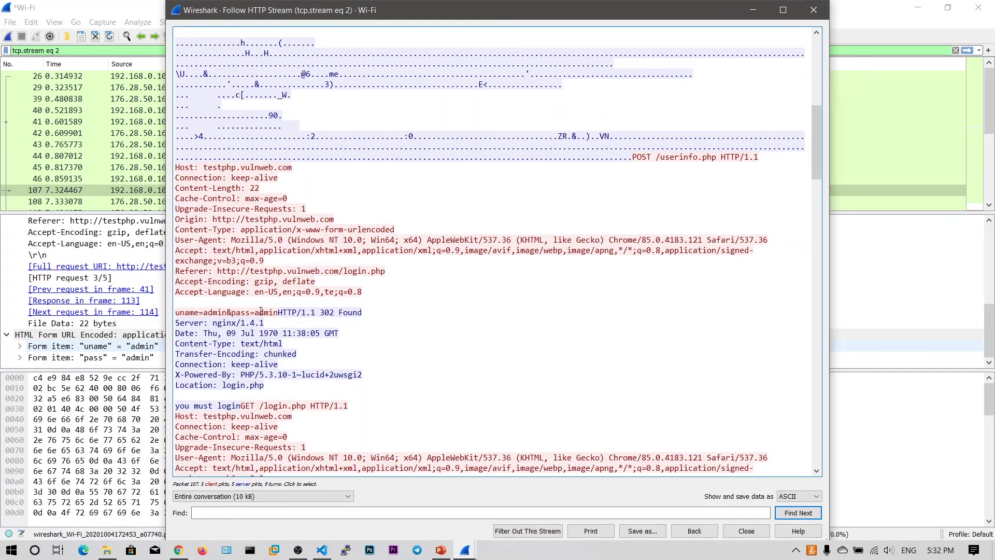
Search the followed stream text for 'admin' with Find Next.
left_click(265, 513)
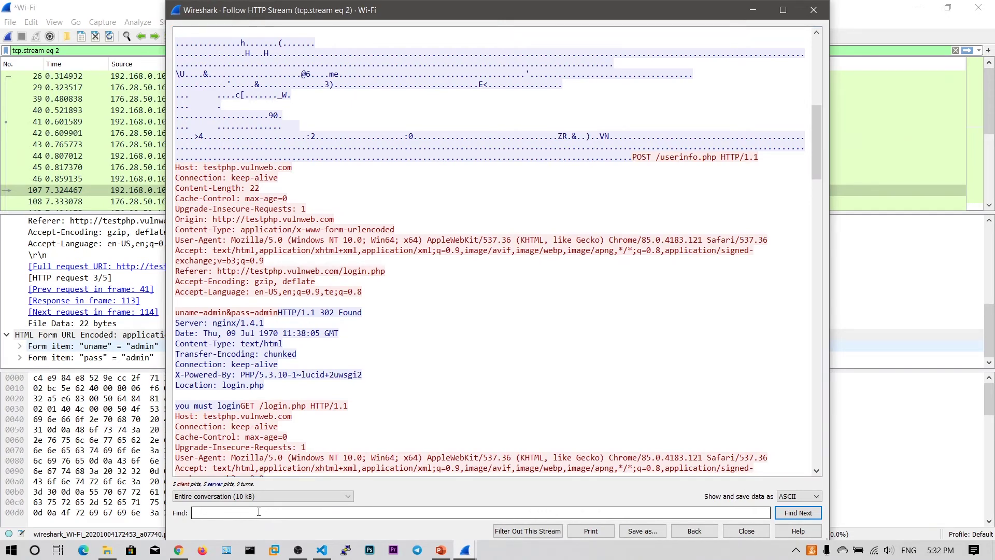
type("admin")
left_click(798, 512)
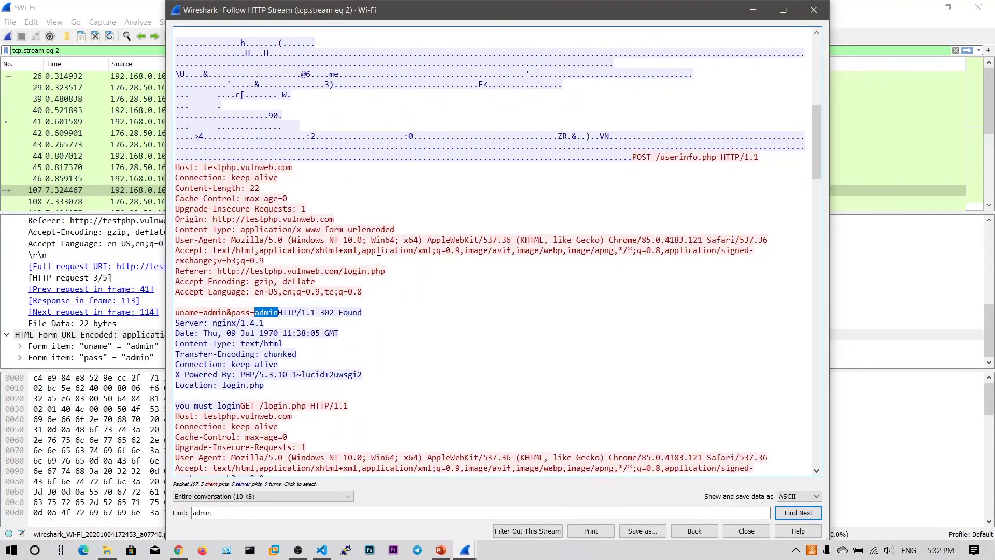
Close the Follow HTTP Stream window and bring up the testphp.vulnweb.com login page in Chrome.
left_click(814, 10)
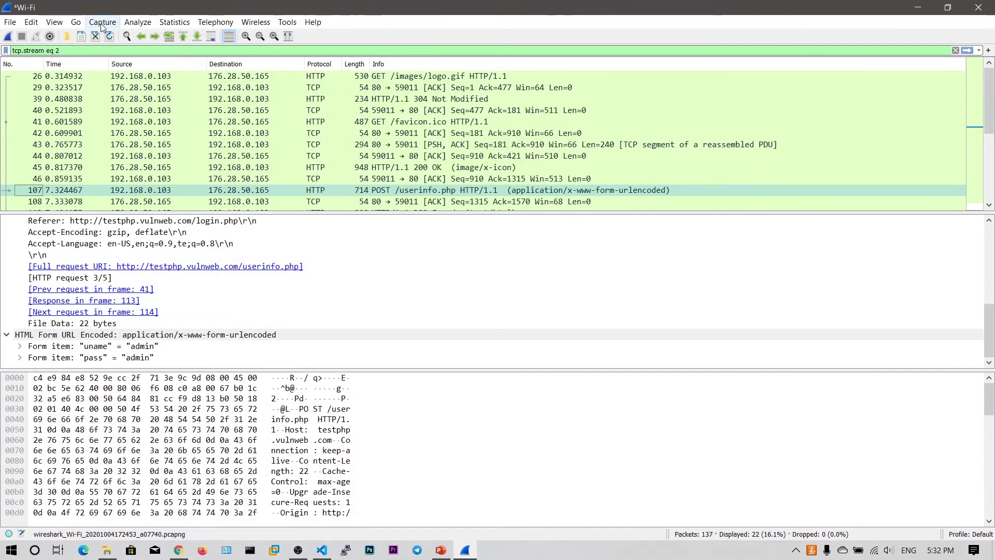
left_click(178, 550)
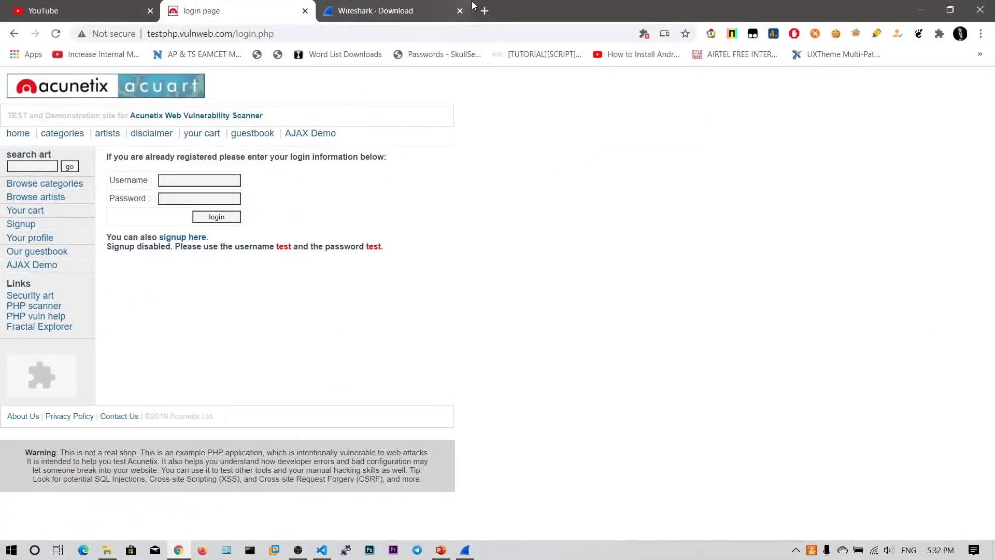
Google 'wireshark filters cheat sheet' in a new browser tab.
left_click(483, 9)
type("wi")
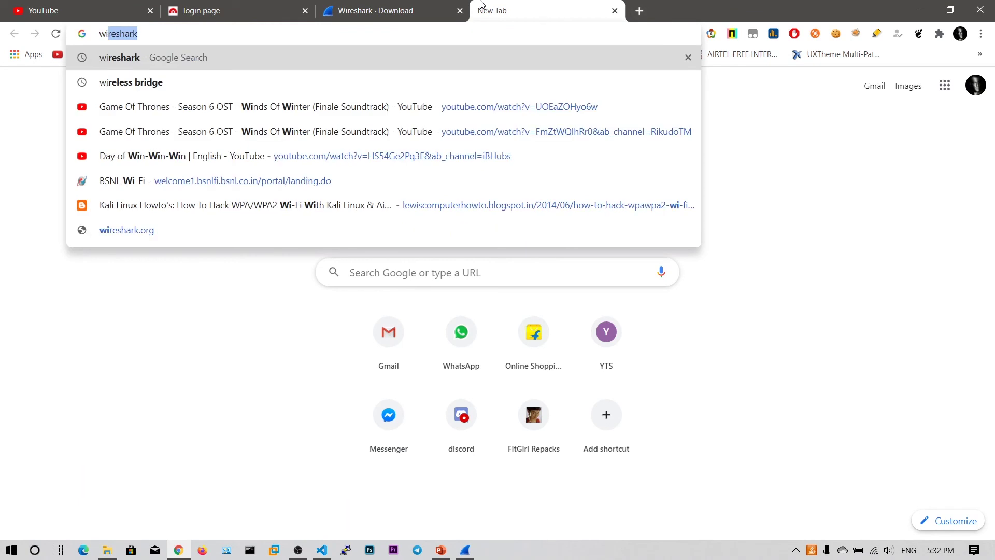
type("resg")
key("BackSpace")
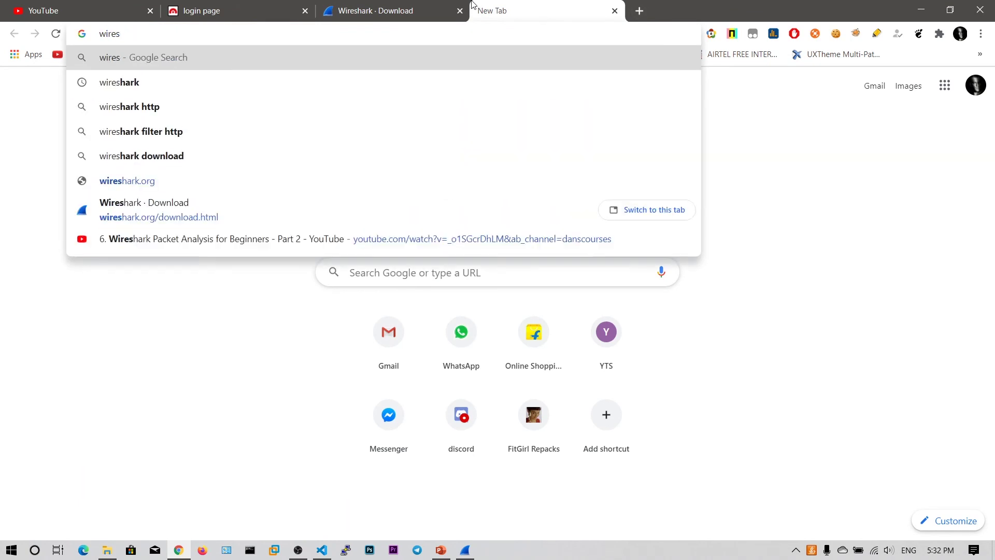
key("Down")
type("f")
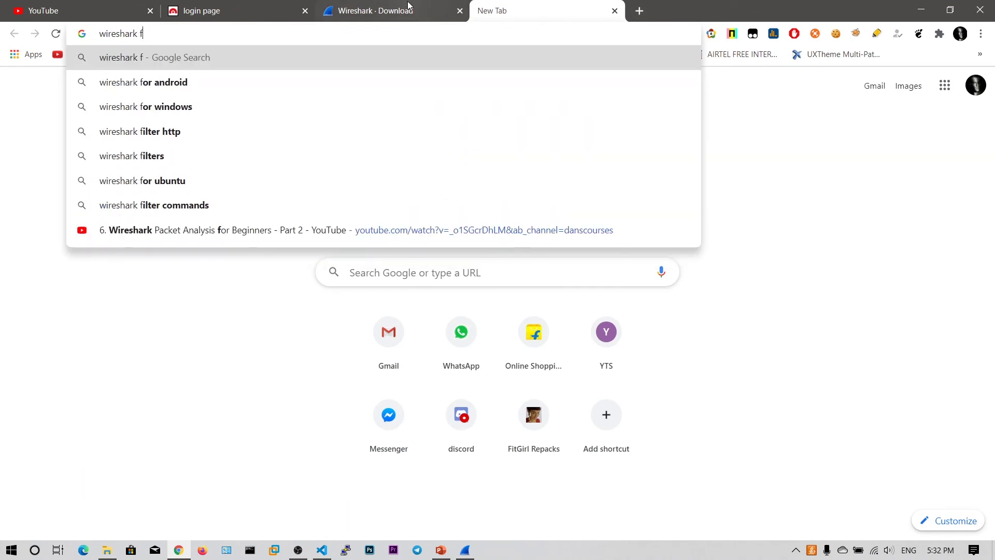
type("ilters")
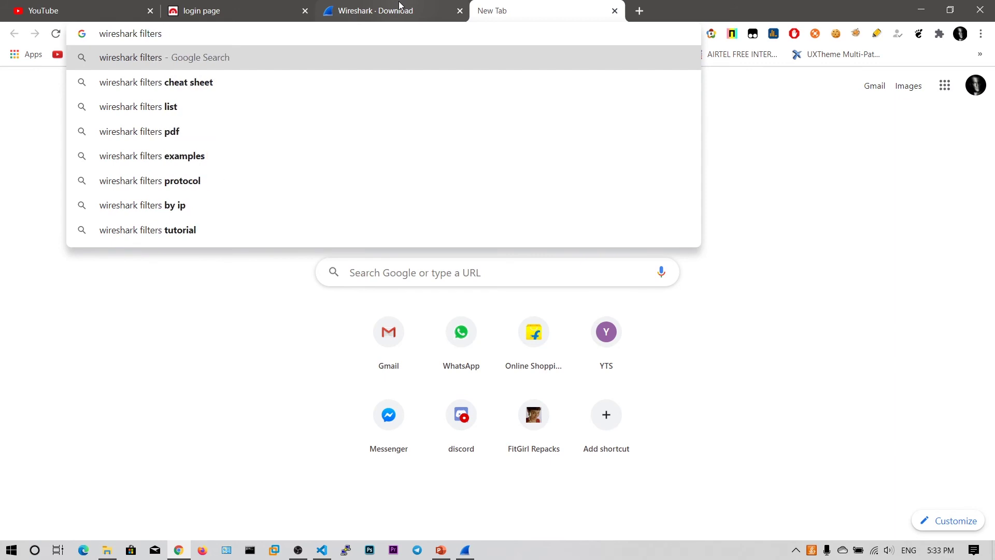
key("Down")
key("Return")
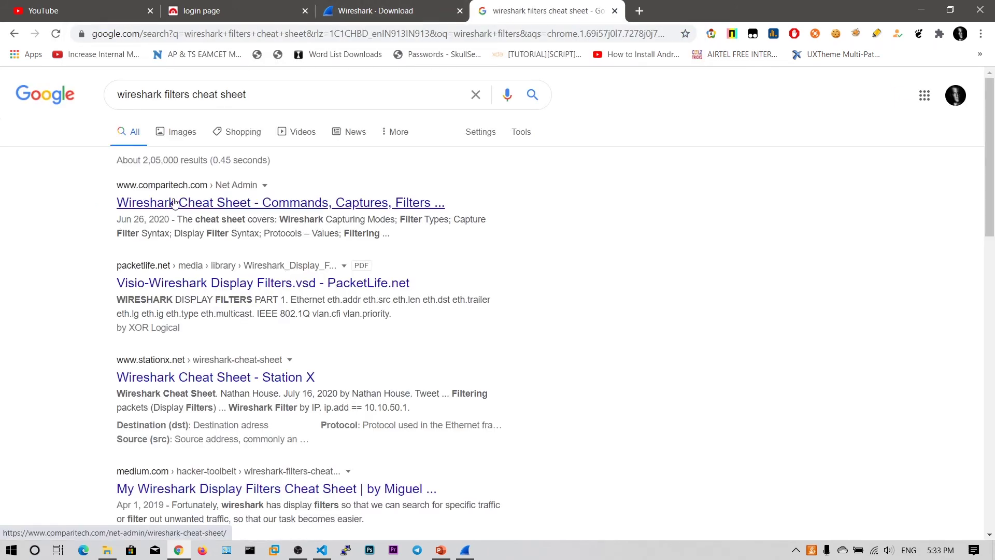
right_click(174, 202)
Open the Comparitech Wireshark cheat sheet in a new tab, place it first, and skim the article.
left_click(200, 206)
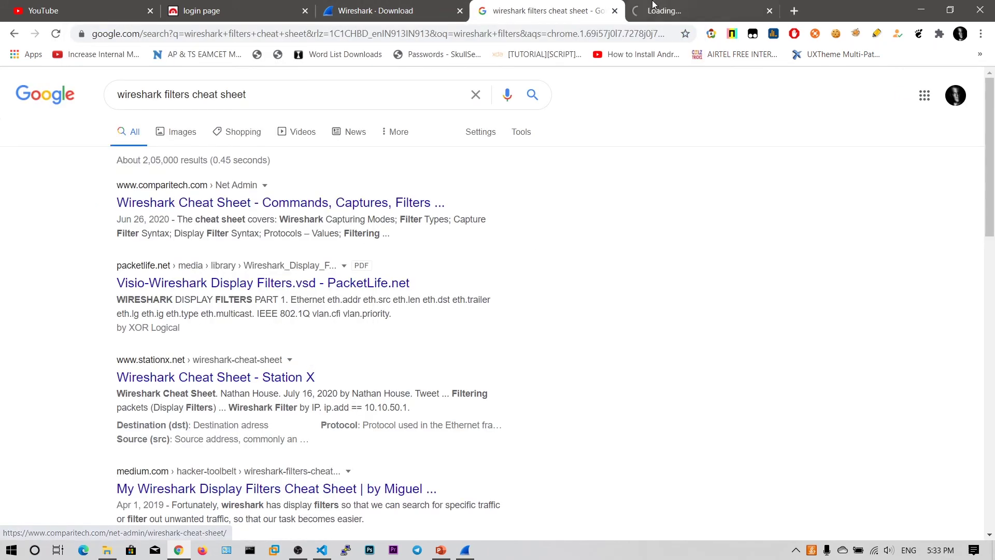
left_click_drag(684, 10, 517, 5)
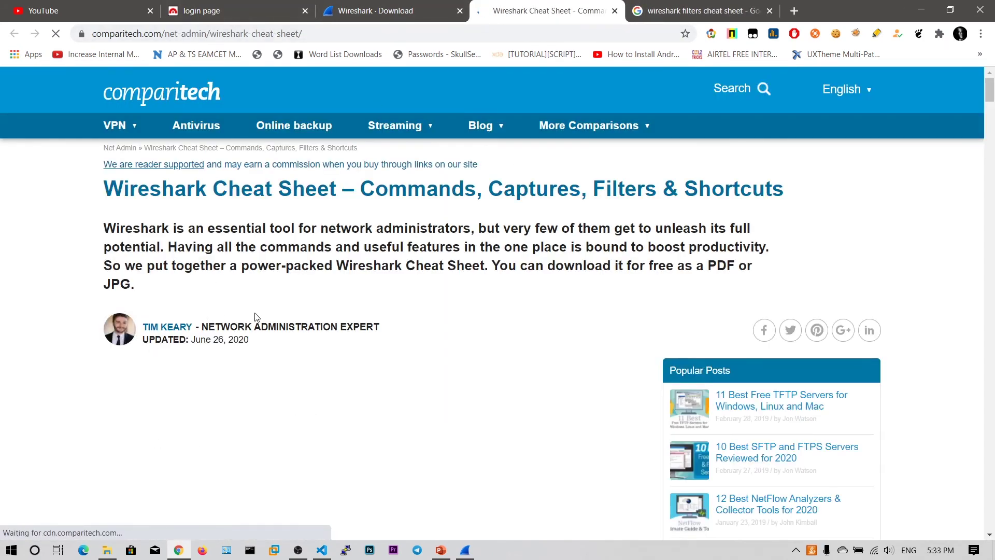
scroll(260, 315, "down", 15)
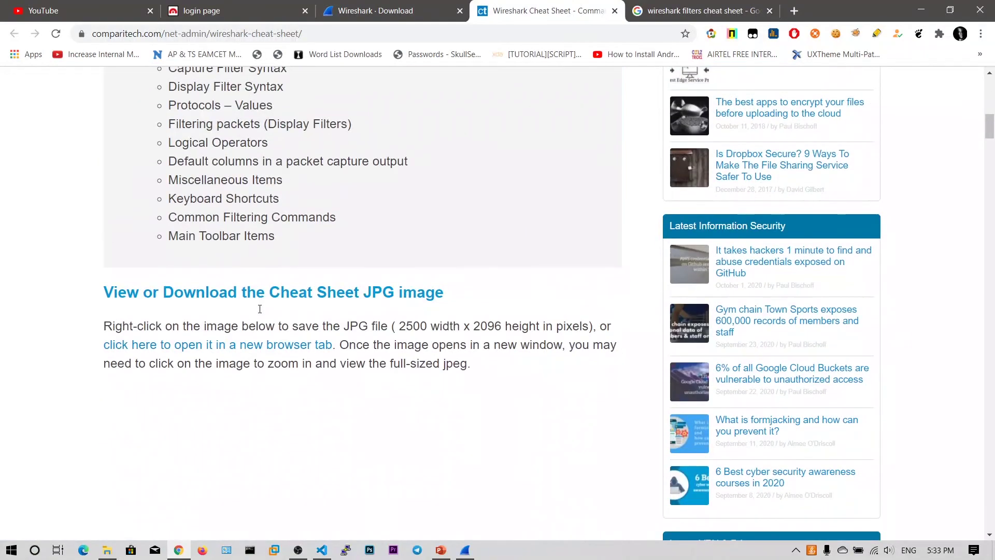
scroll(261, 293, "down", 13)
scroll(258, 285, "up", 7)
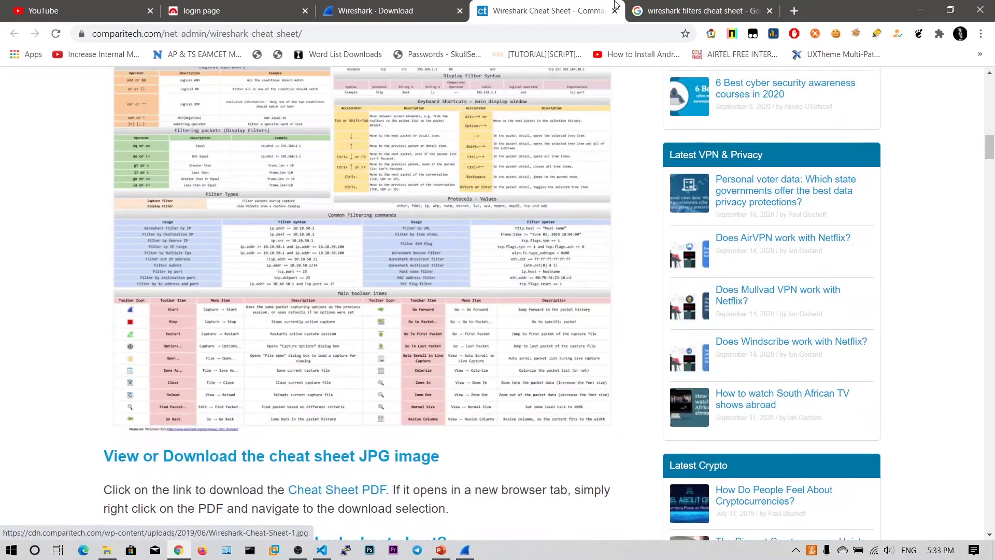
Open the PacketLife display filters PDF result in another new tab.
key("ctrl+Tab")
right_click(340, 278)
left_click(365, 287)
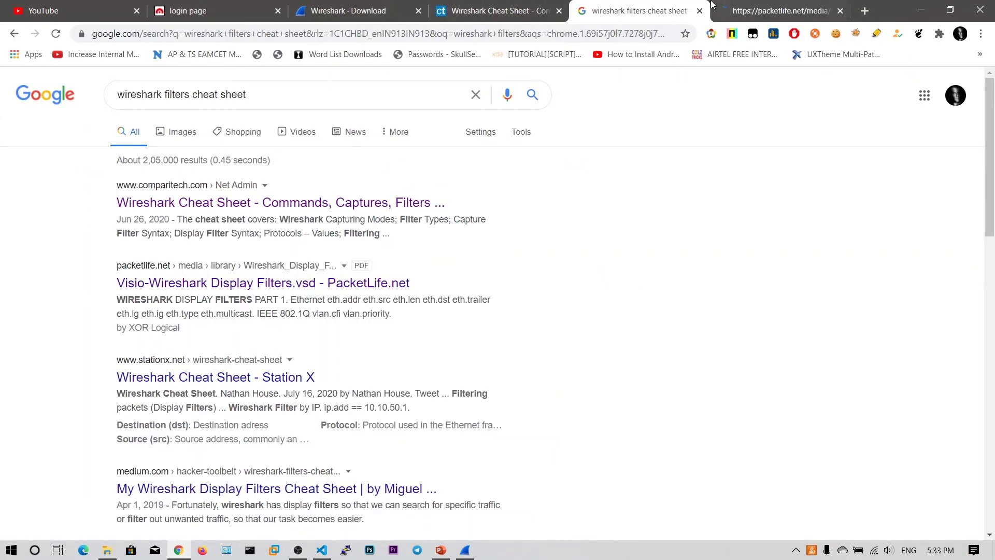
Switch to the PacketLife Wireshark Display Filters PDF and scroll through its pages.
key("ctrl+Tab")
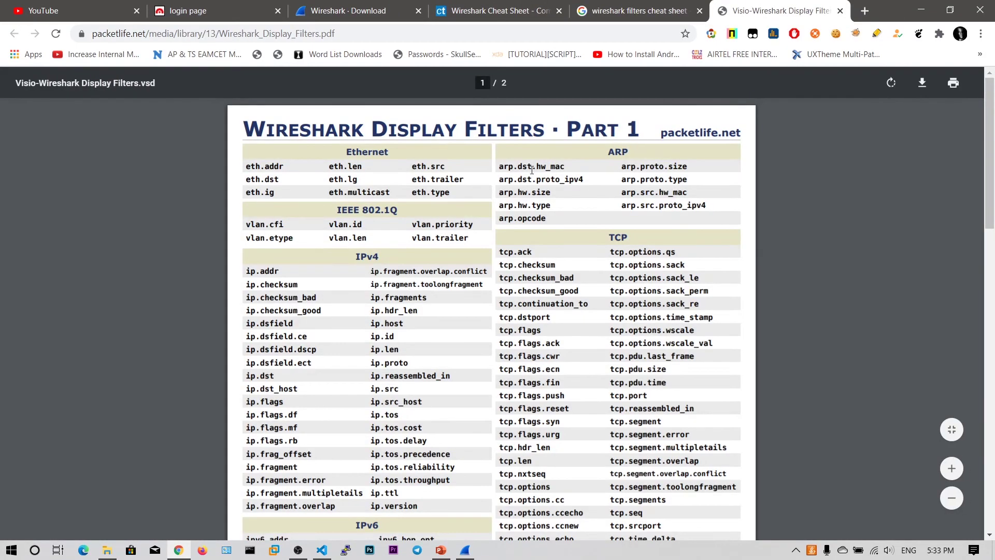
scroll(399, 248, "down", 12)
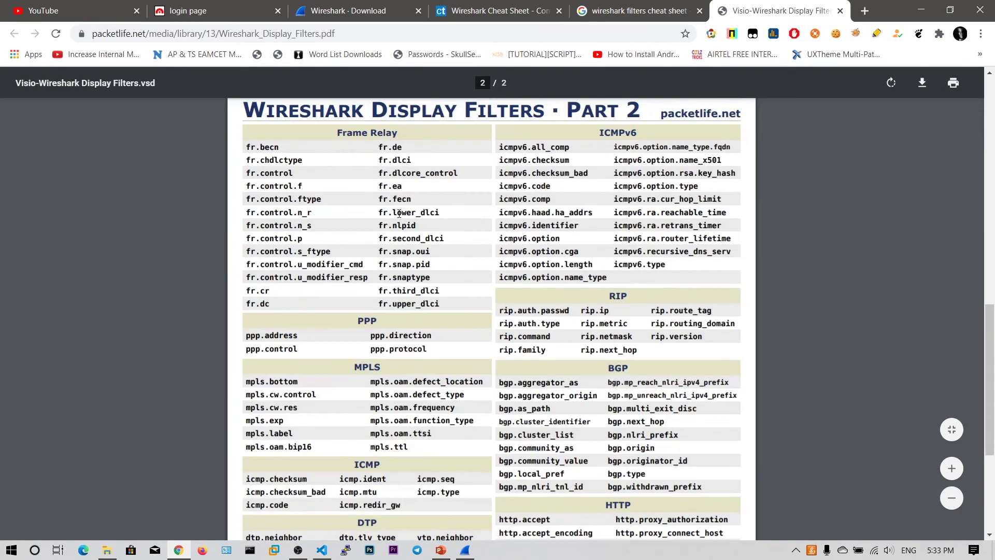
scroll(399, 213, "up", 12)
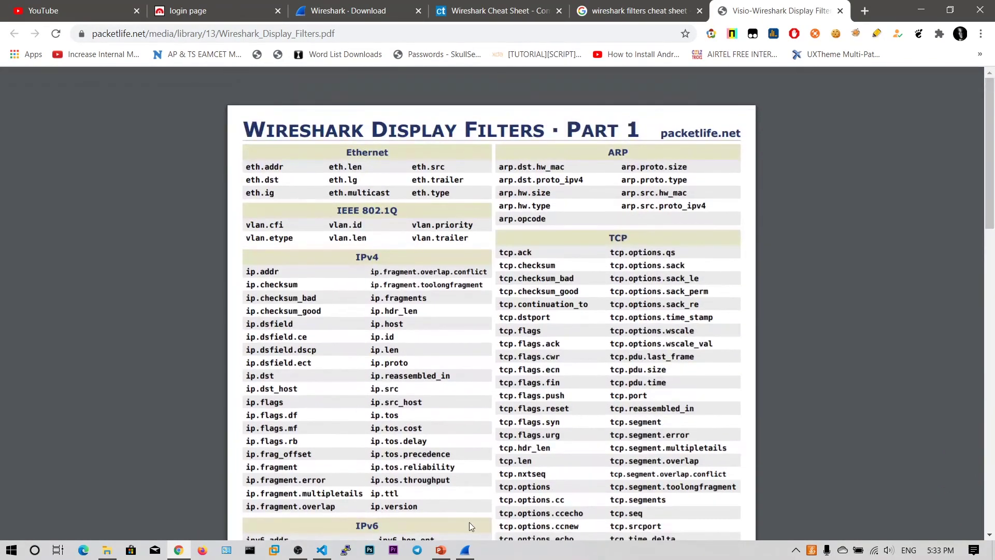
Highlight the ip.dst filter in the PDF's IPv4 table, then return to the Wireshark capture.
left_click(465, 550)
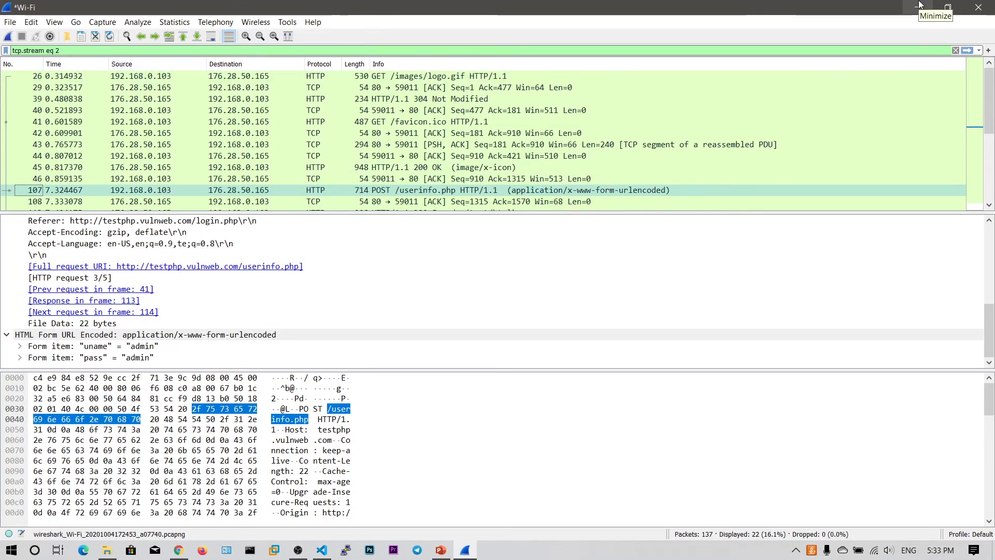
left_click(919, 7)
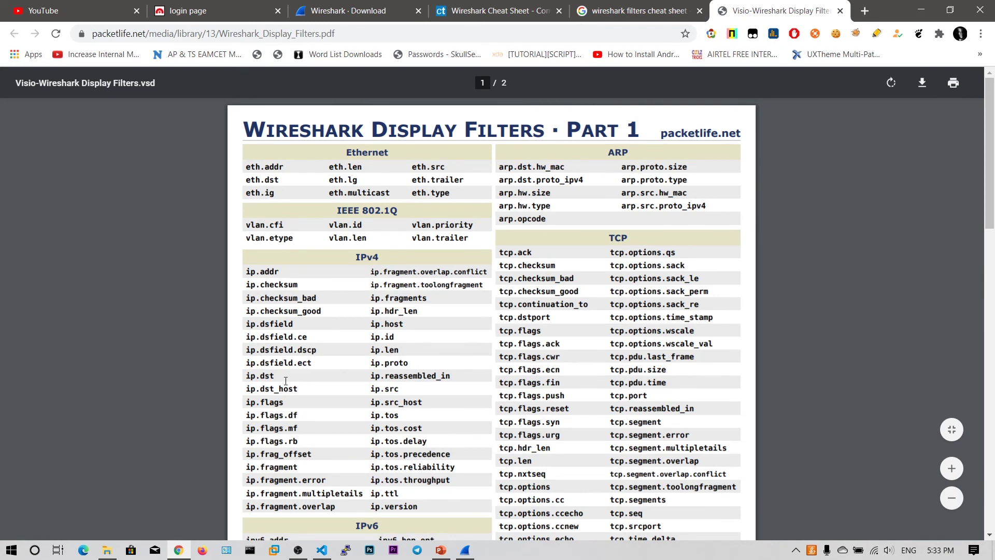
left_click_drag(274, 376, 240, 381)
left_click(285, 370)
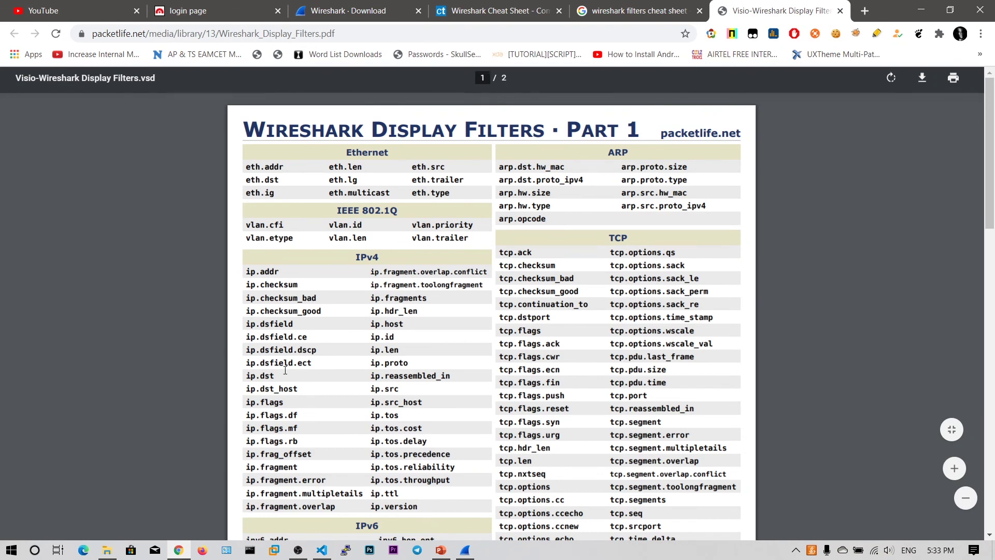
left_click(464, 550)
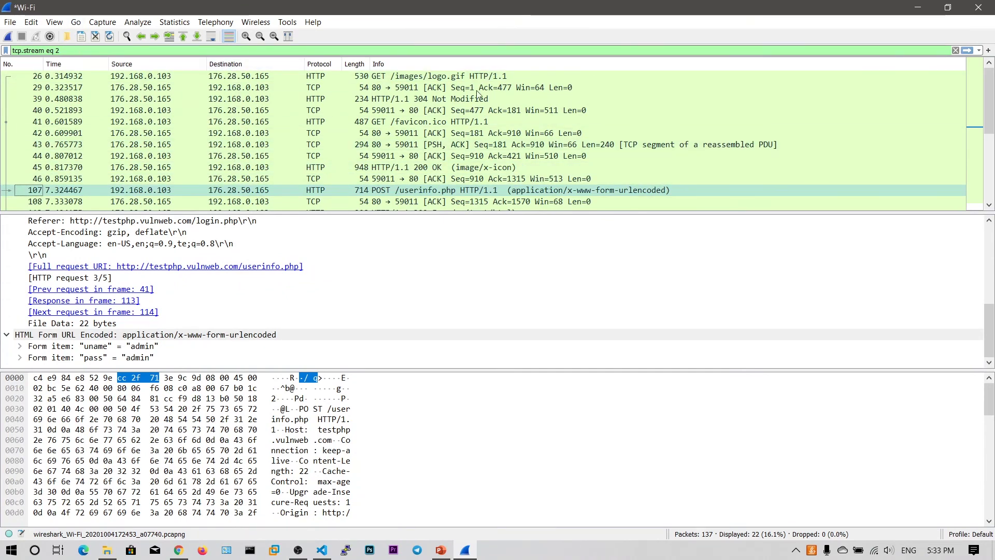
left_click(917, 7)
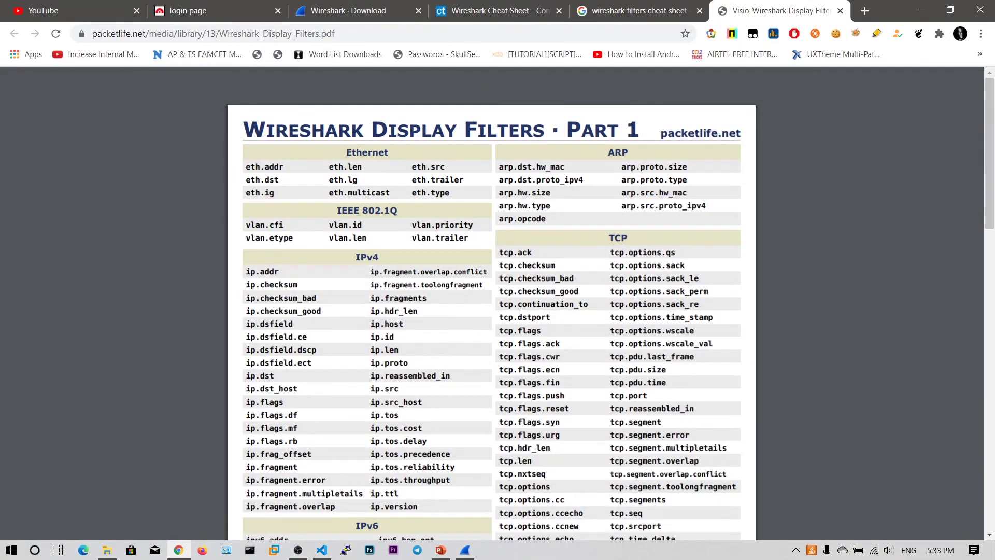
scroll(535, 309, "down", 6)
scroll(534, 309, "down", 5)
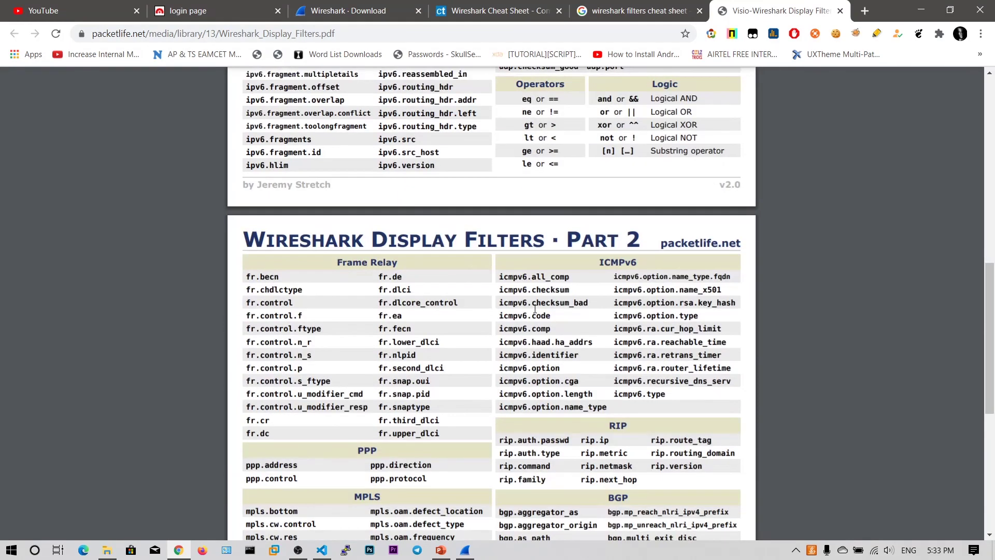
scroll(568, 192, "up", 2)
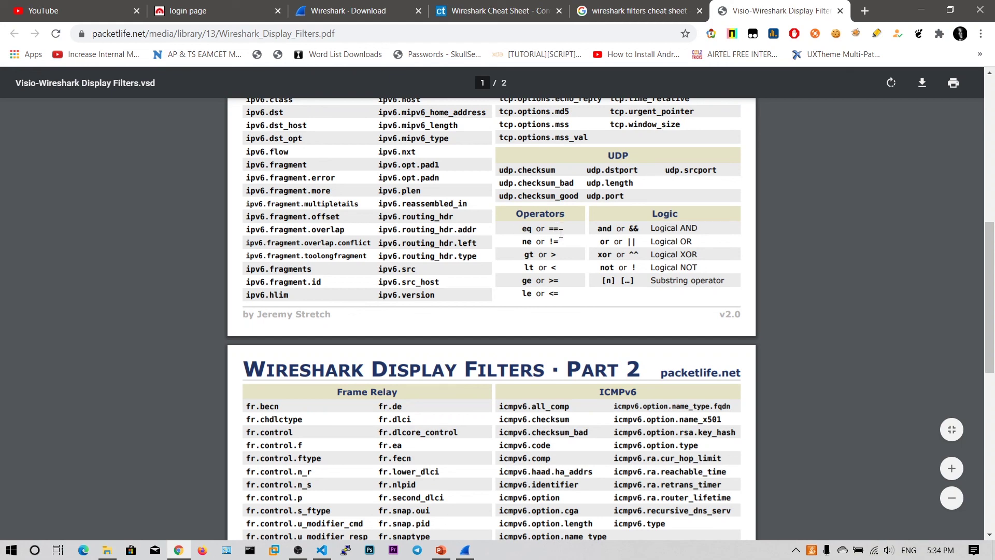
scroll(580, 282, "down", 10)
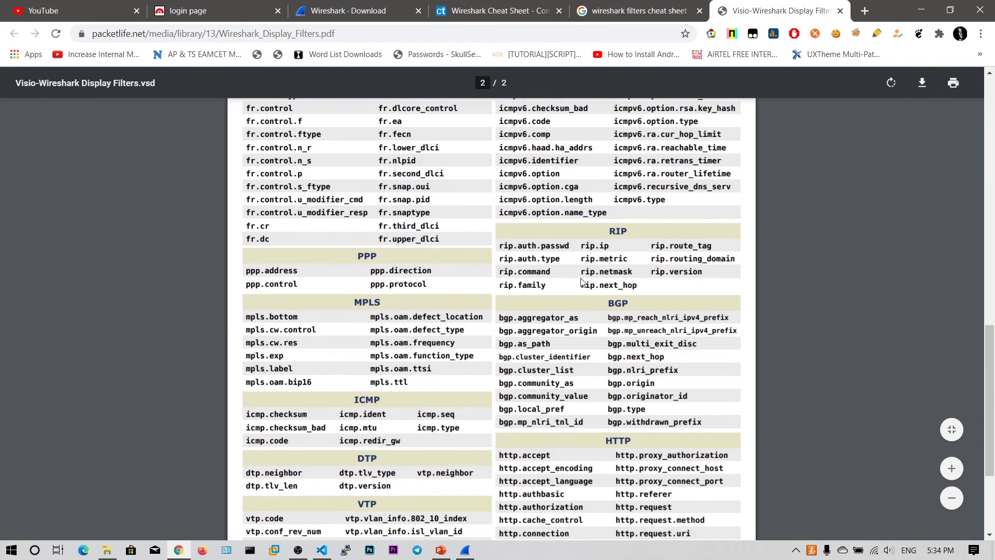
scroll(580, 281, "up", 12)
scroll(581, 281, "up", 7)
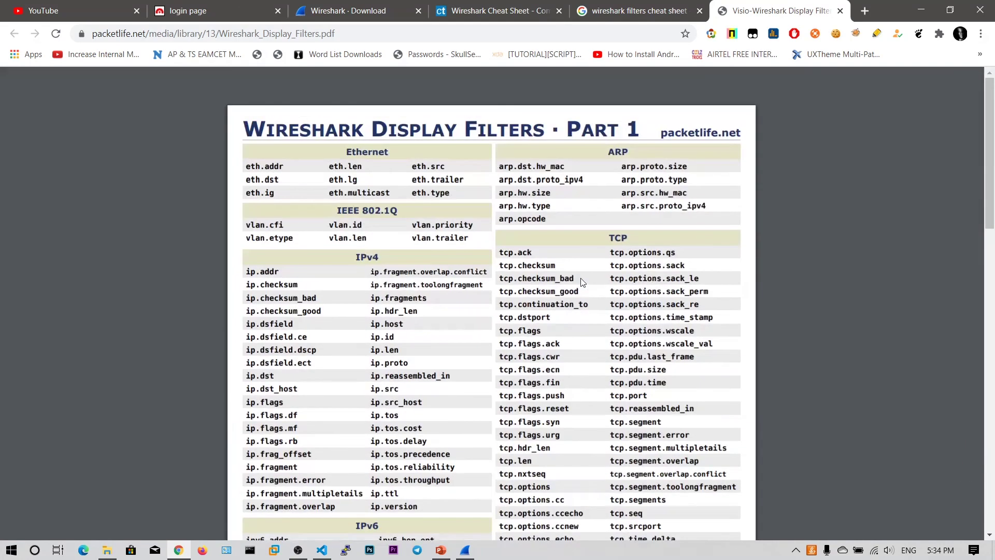
scroll(580, 282, "down", 4)
scroll(581, 282, "up", 4)
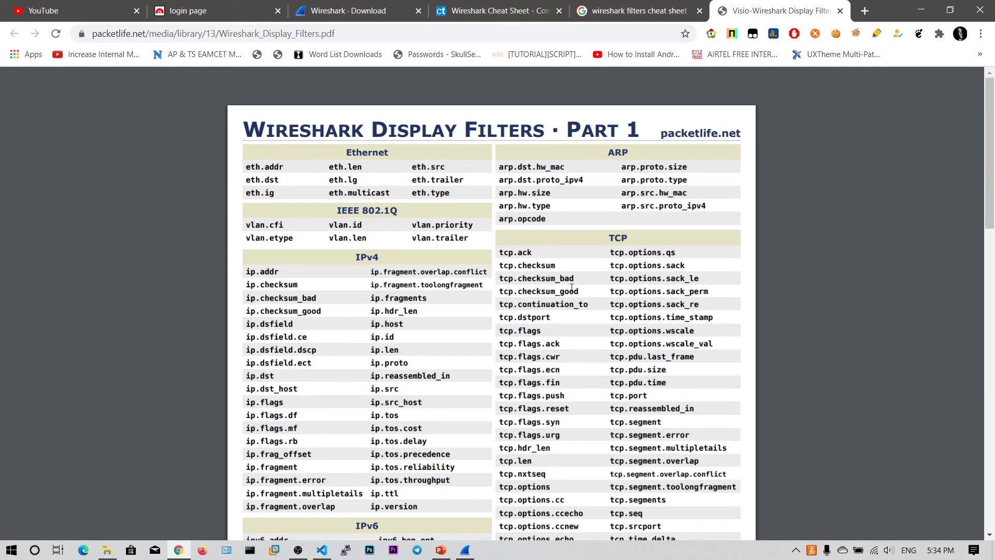
left_click(464, 549)
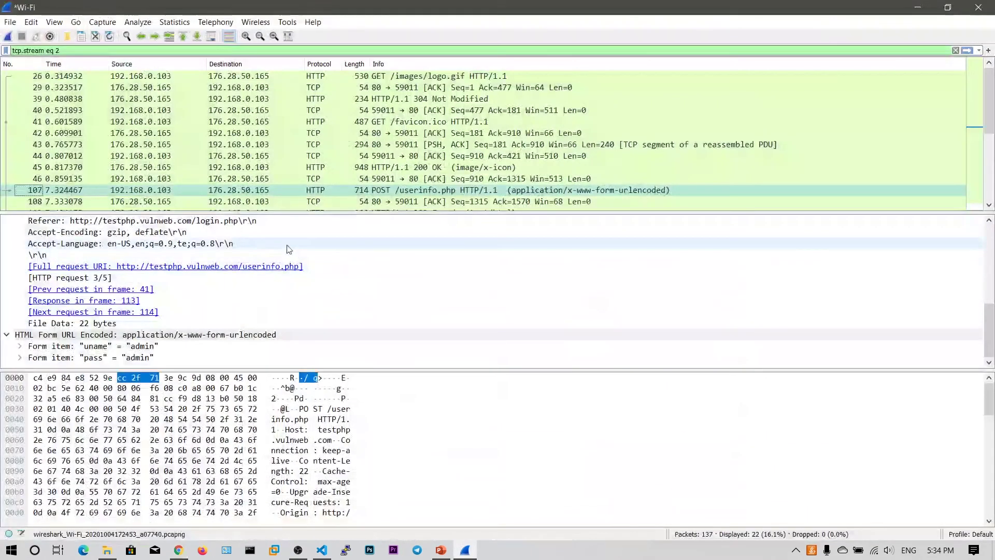